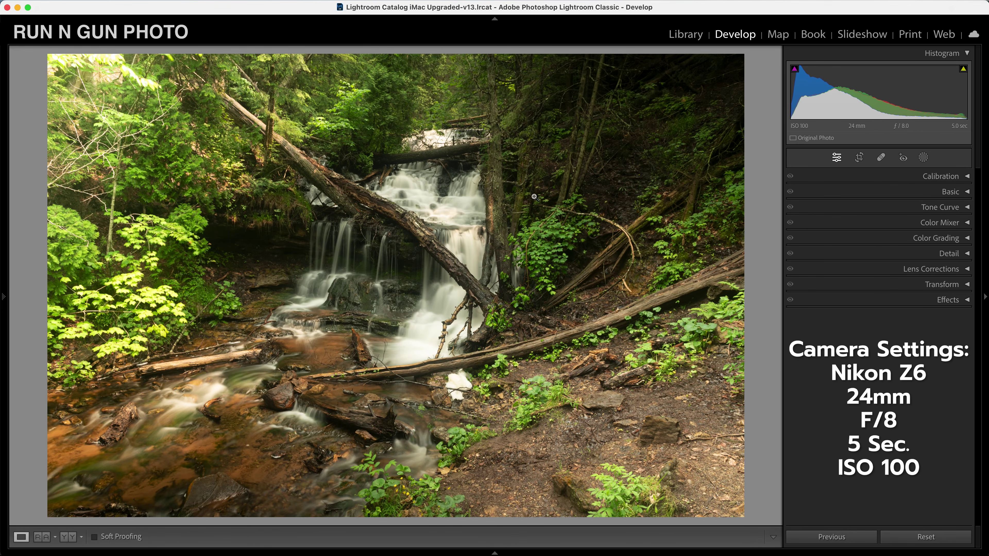
- Examine the upper waterfall and the surrounding trees in the photo up close
{"action": "left_click", "coordinate": [415, 218]}
{"action": "left_click_drag", "start_coordinate": [469, 166], "coordinate": [466, 378]}
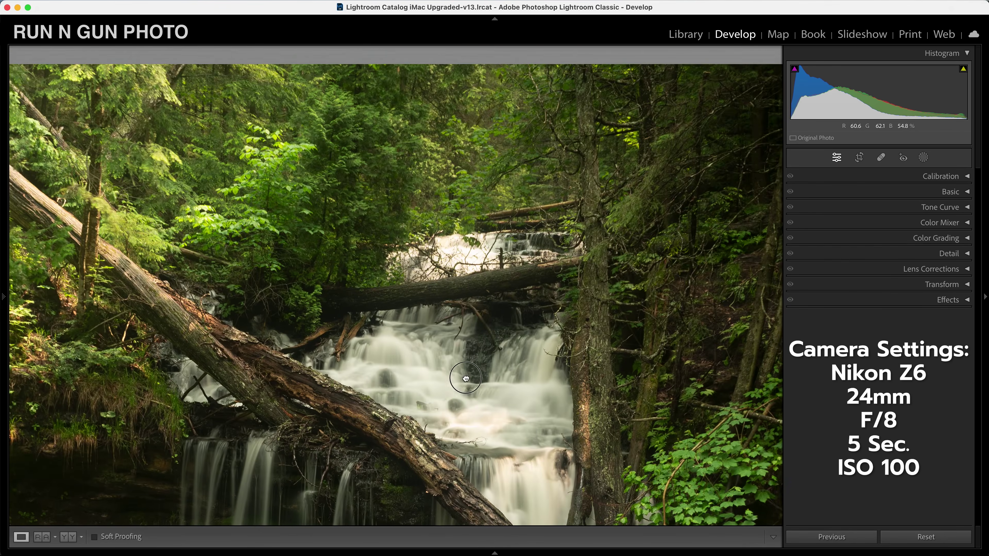
{"action": "left_click", "coordinate": [465, 377]}
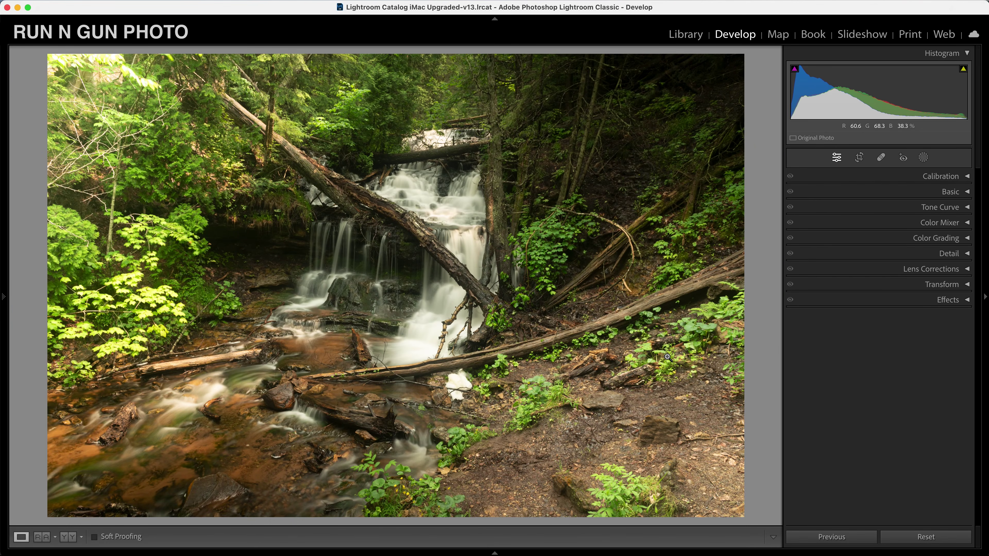
{"action": "left_click", "coordinate": [504, 126]}
{"action": "left_click_drag", "start_coordinate": [429, 130], "coordinate": [623, 321]}
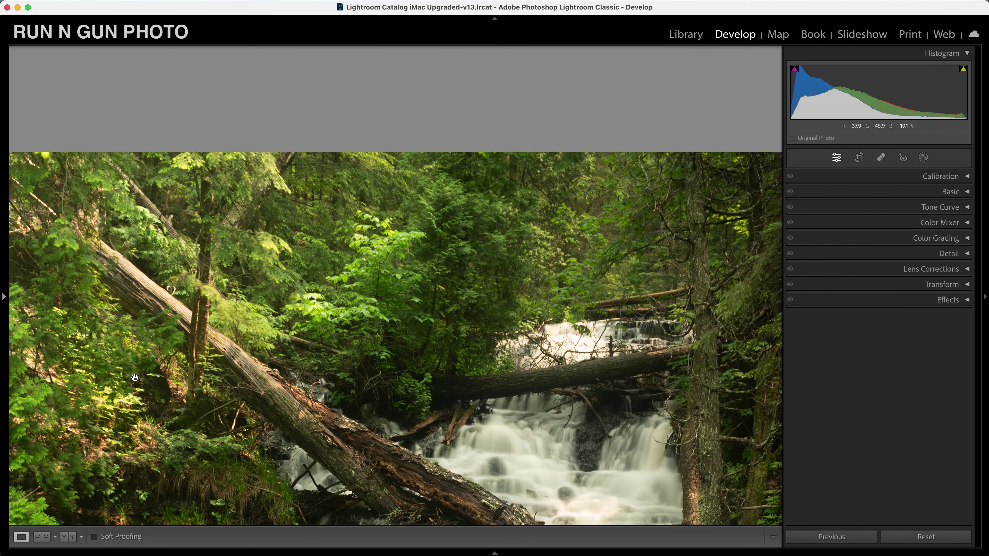
{"action": "left_click", "coordinate": [676, 363]}
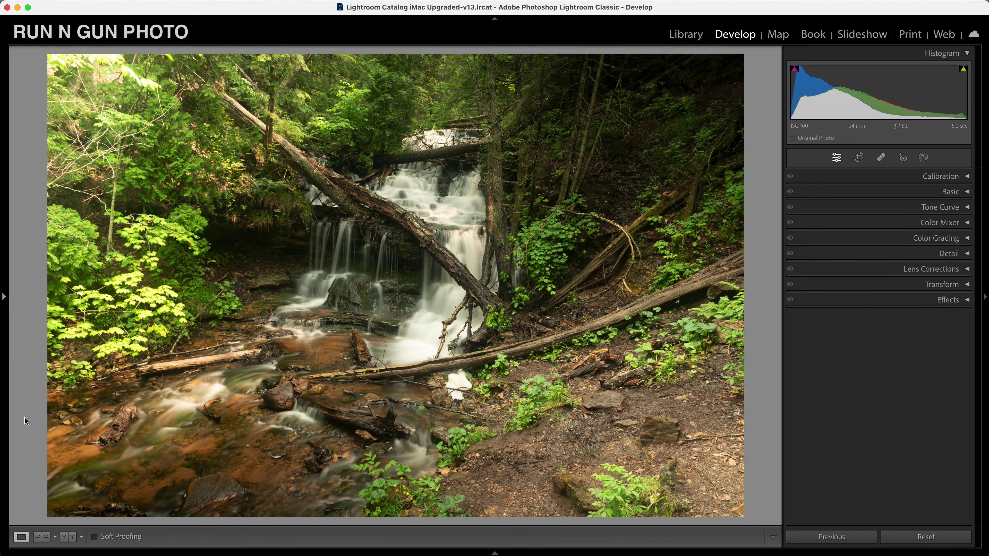
- Inspect the foreground stream and follow the water up to the bright area at the top of the falls
{"action": "left_click", "coordinate": [209, 418]}
{"action": "left_click", "coordinate": [321, 440]}
{"action": "left_click", "coordinate": [87, 471]}
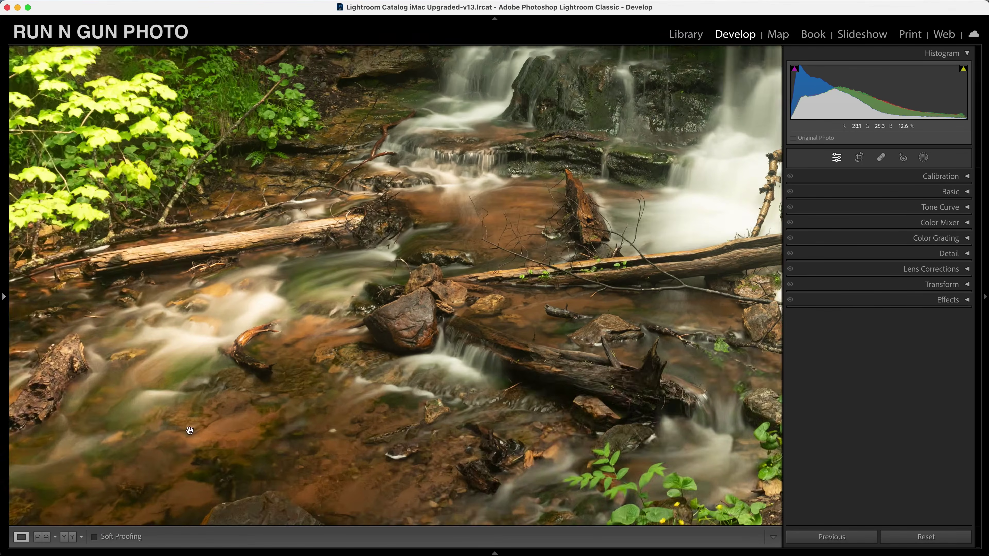
{"action": "left_click_drag", "start_coordinate": [633, 303], "coordinate": [492, 361]}
{"action": "left_click", "coordinate": [493, 361]}
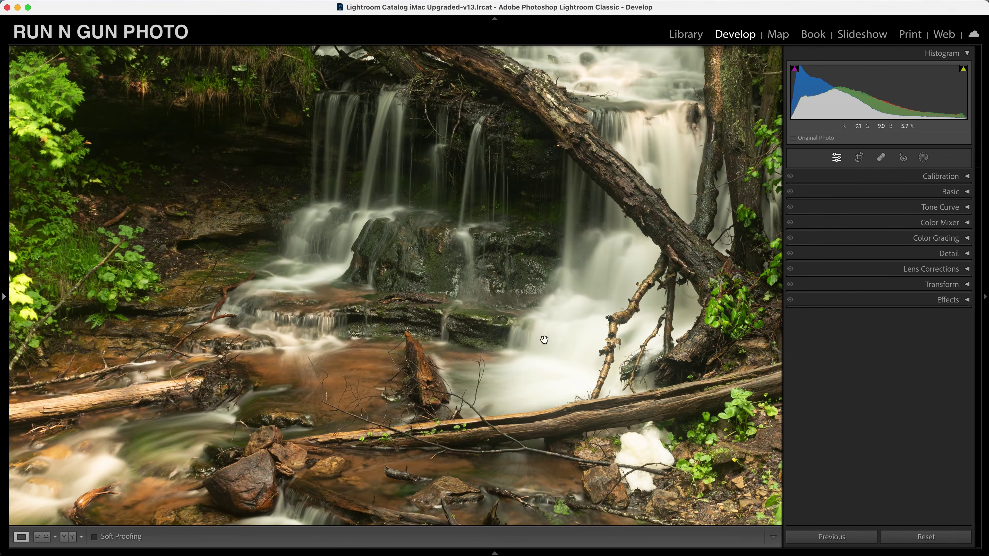
{"action": "left_click", "coordinate": [625, 102]}
{"action": "left_click", "coordinate": [564, 290]}
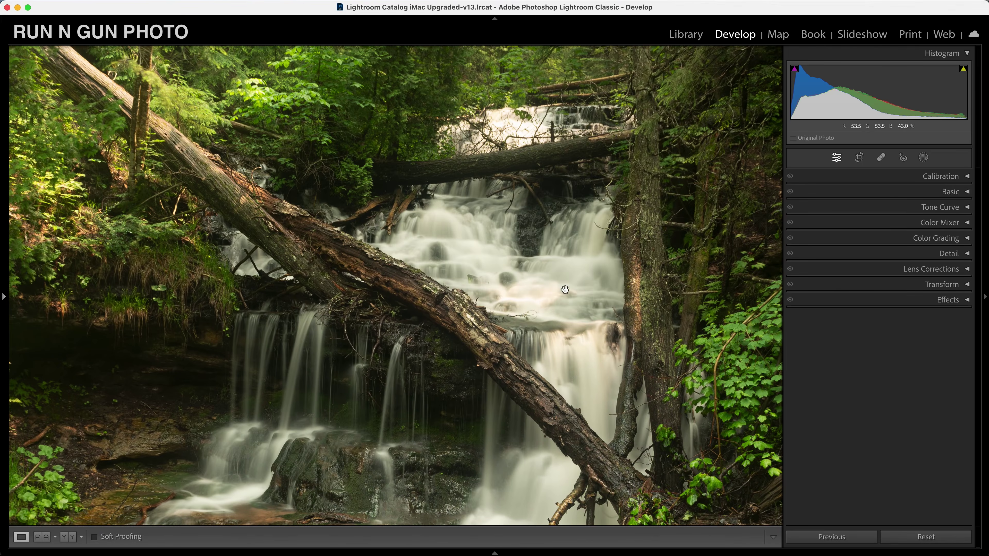
{"action": "left_click", "coordinate": [628, 350]}
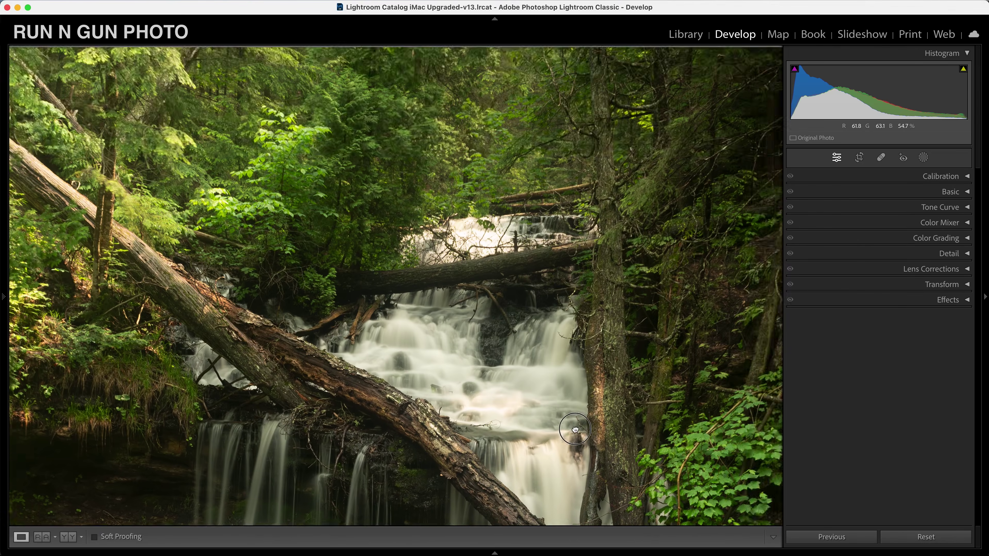
{"action": "left_click", "coordinate": [487, 487]}
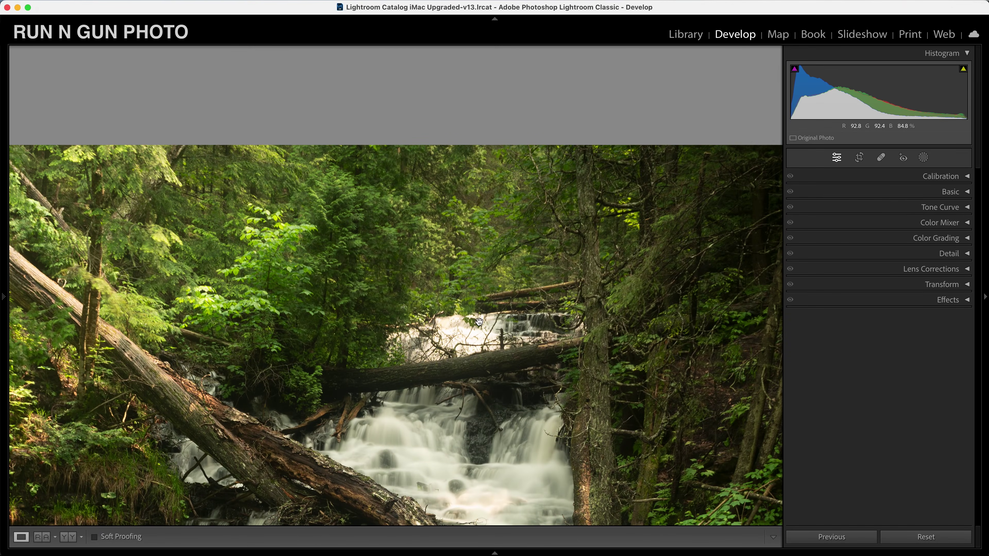
{"action": "left_click", "coordinate": [528, 323]}
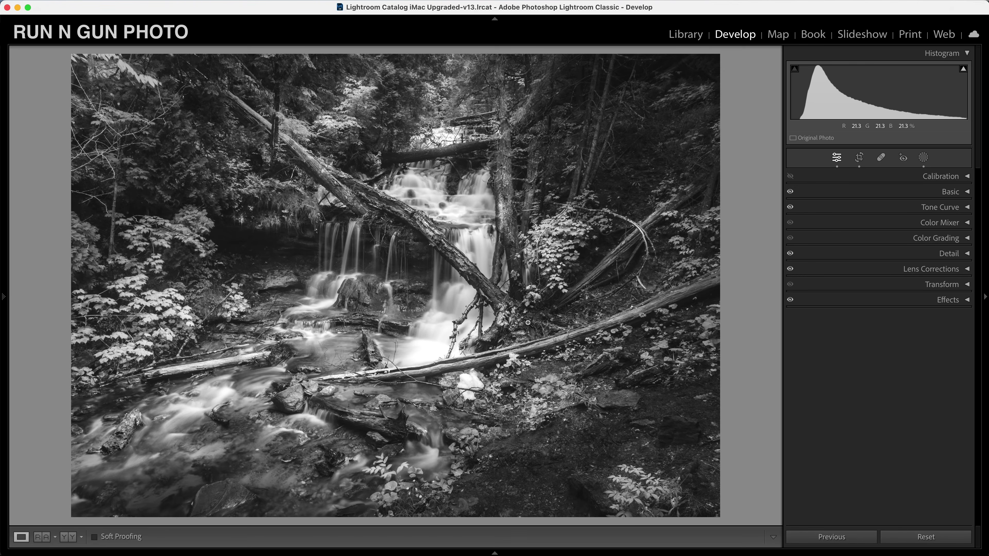
- Apply the Adobe Monochrome profile to the unedited waterfall photo
{"action": "key", "text": "backslash"}
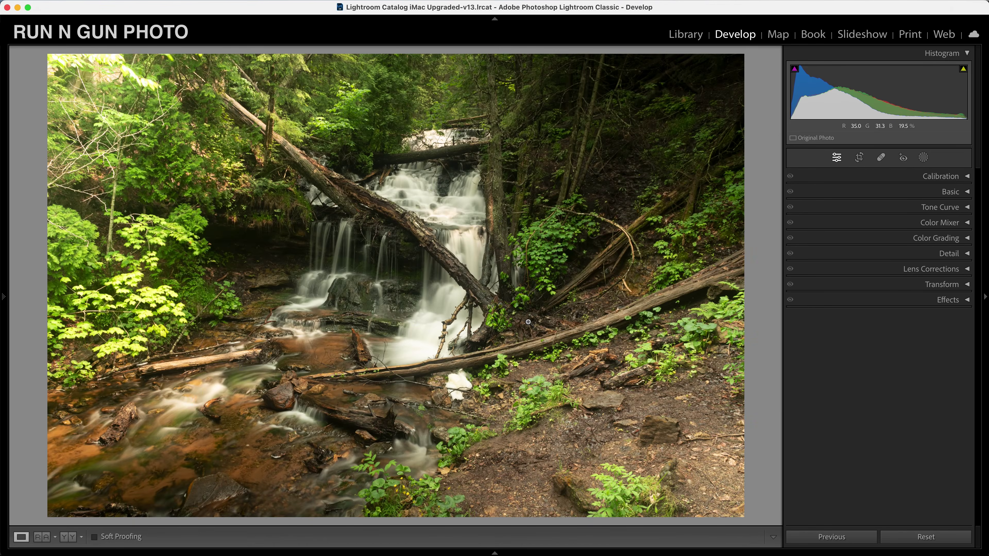
{"action": "left_click", "coordinate": [967, 193]}
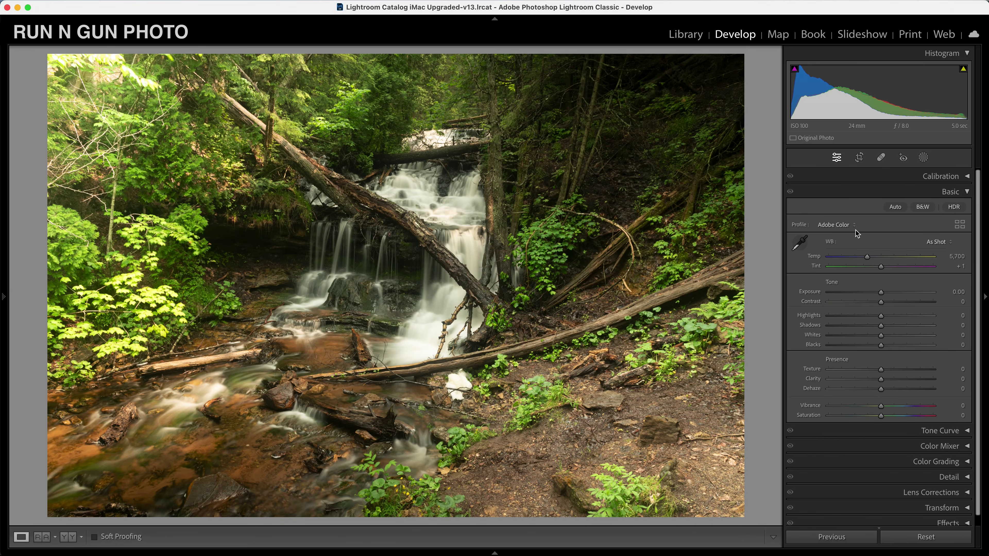
{"action": "left_click", "coordinate": [850, 224]}
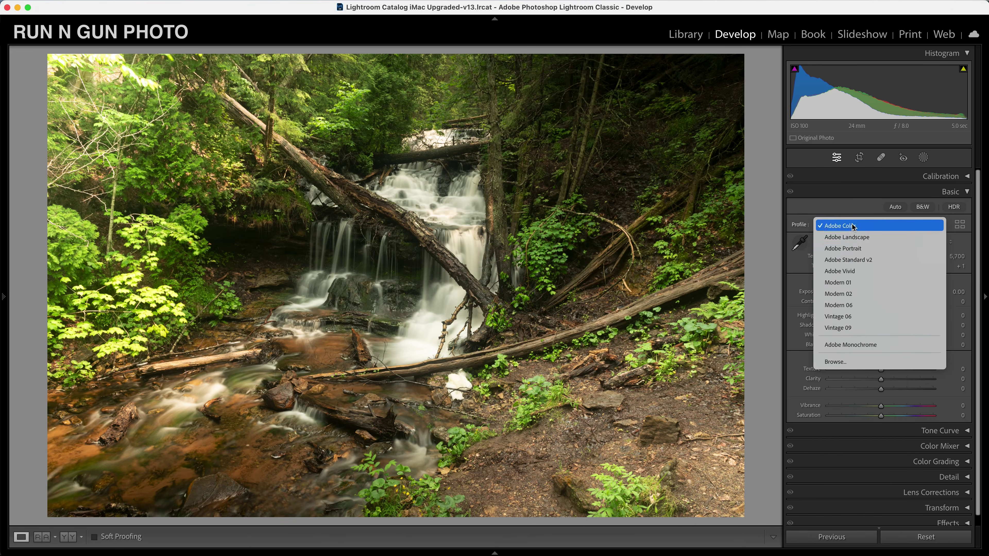
{"action": "left_click", "coordinate": [862, 345]}
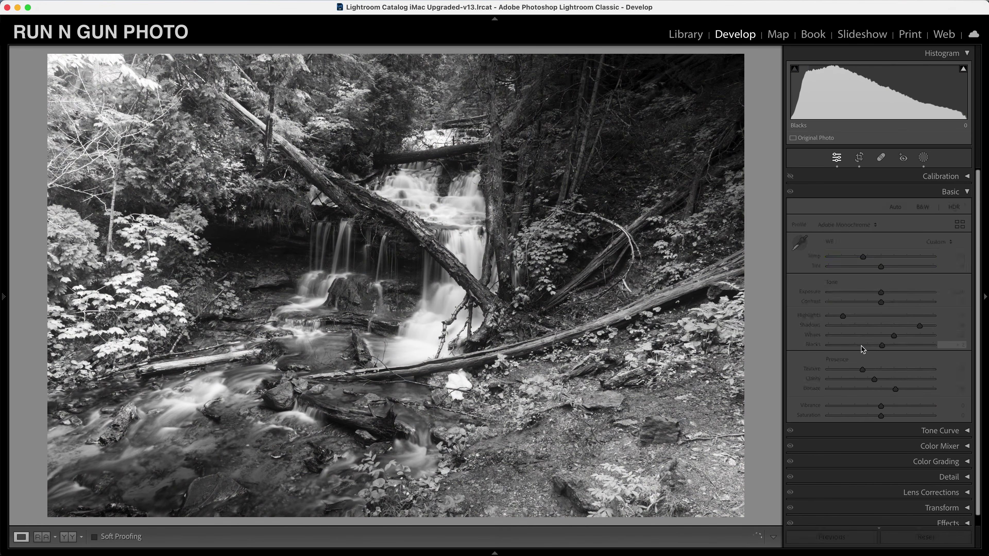
{"action": "key", "text": "super+alt+v"}
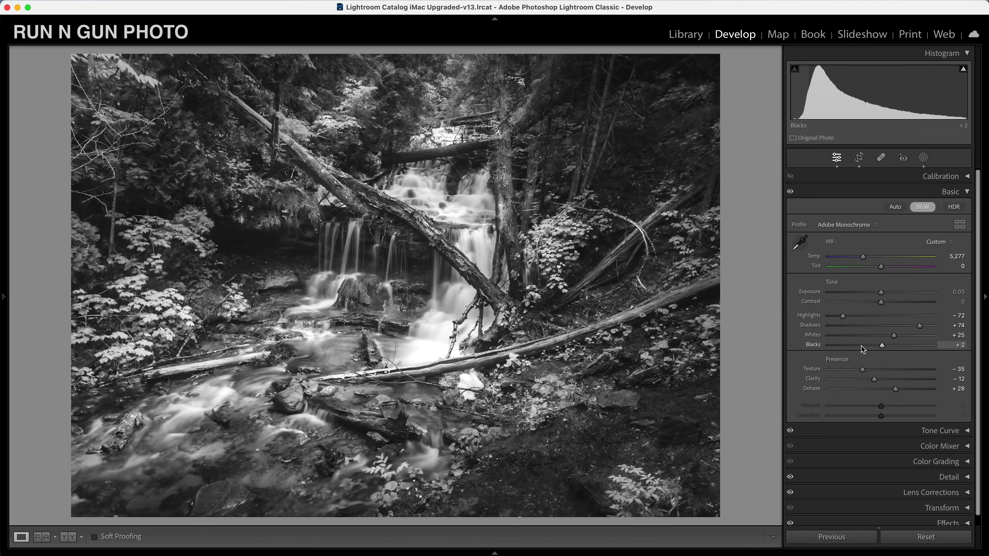
{"action": "key", "text": "super+z"}
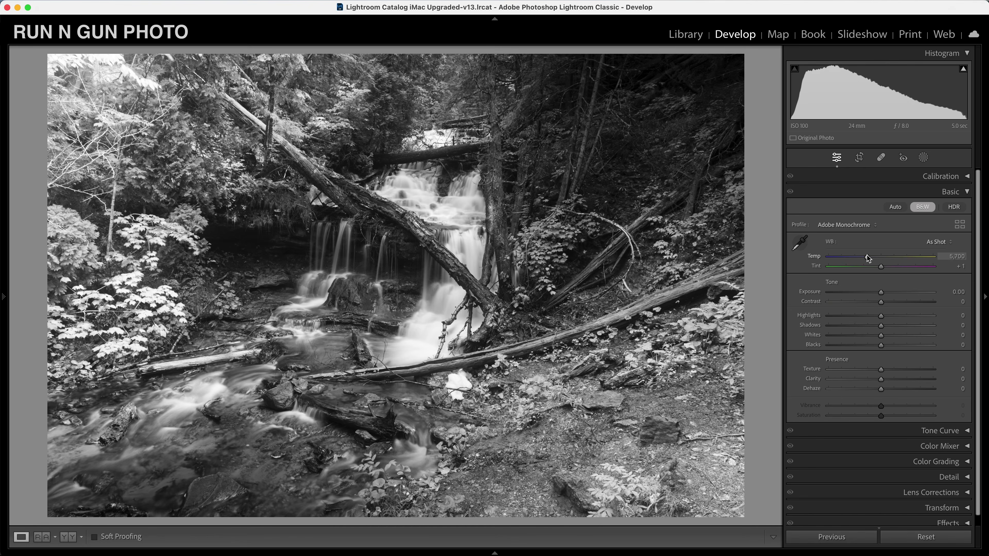
- Cool the white balance to a temperature of 4,983, judging it in colour, and set the black-and-white photo's exposure to −0.15
{"action": "key", "text": "v"}
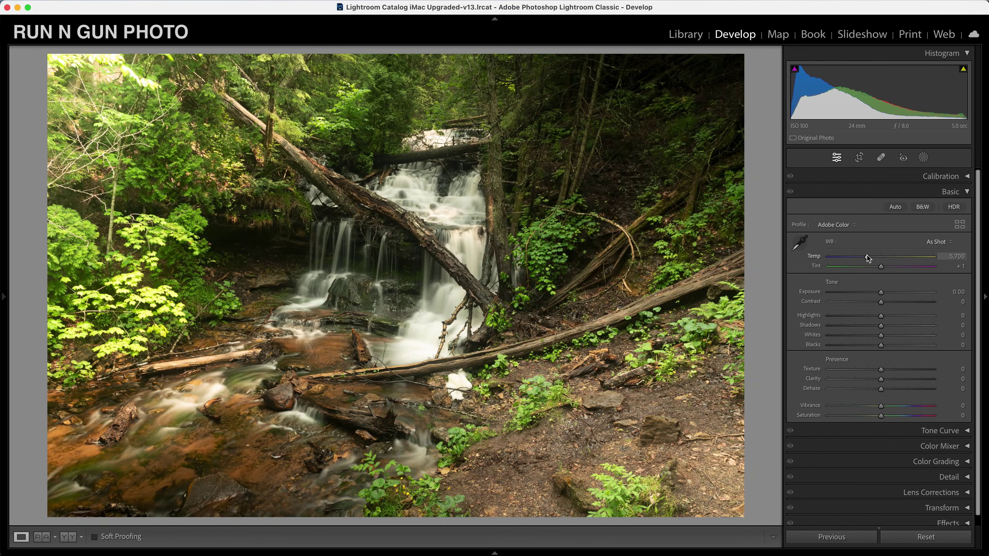
{"action": "mouse_move", "coordinate": [868, 259]}
{"action": "left_mouse_down"}
{"action": "mouse_move", "coordinate": [848, 258]}
{"action": "mouse_move", "coordinate": [861, 265]}
{"action": "left_mouse_up"}
{"action": "key", "text": "v"}
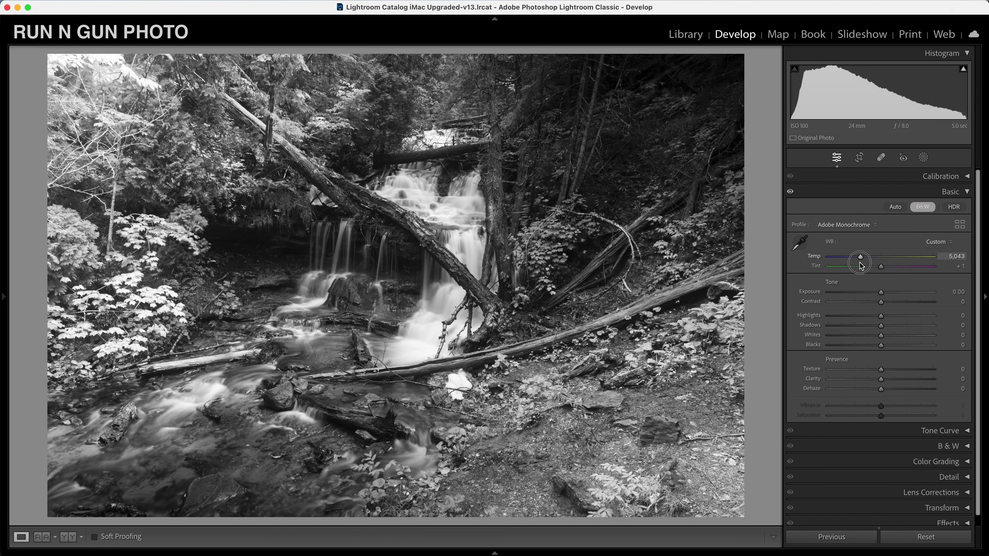
{"action": "left_click_drag", "start_coordinate": [861, 265], "coordinate": [859, 260]}
{"action": "left_click_drag", "start_coordinate": [881, 295], "coordinate": [880, 294]}
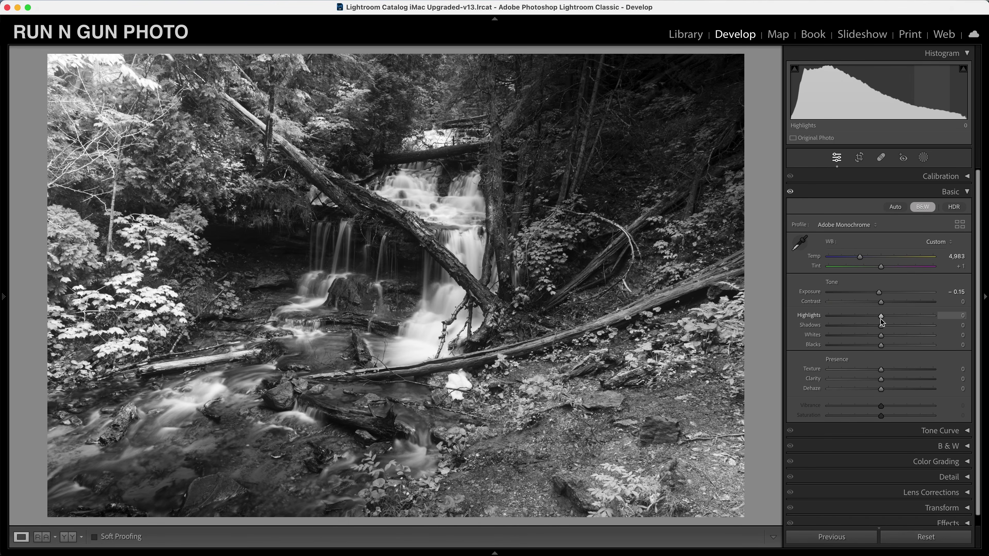
- Reduce the highlights to −74, checking the detail in the waterfall up close
{"action": "left_click_drag", "start_coordinate": [881, 317], "coordinate": [840, 318]}
{"action": "left_click", "coordinate": [463, 209]}
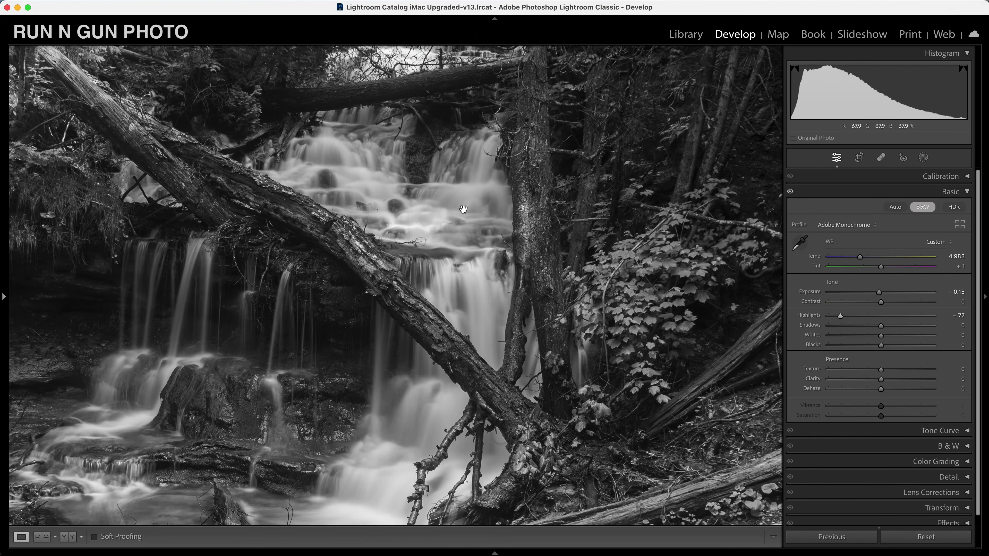
{"action": "left_click_drag", "start_coordinate": [429, 234], "coordinate": [488, 316]}
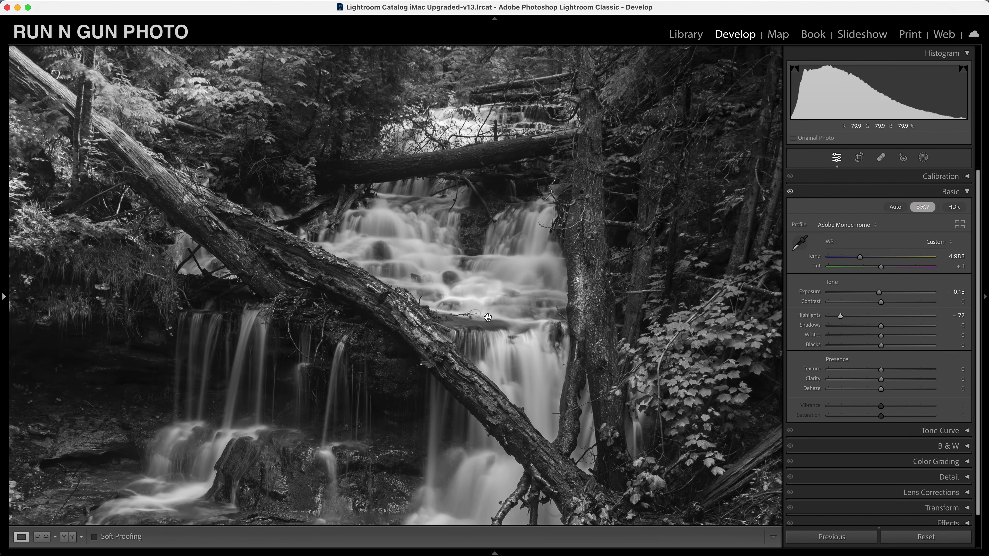
{"action": "mouse_move", "coordinate": [840, 316]}
{"action": "left_mouse_down"}
{"action": "mouse_move", "coordinate": [887, 320]}
{"action": "mouse_move", "coordinate": [805, 328]}
{"action": "mouse_move", "coordinate": [832, 326]}
{"action": "mouse_move", "coordinate": [830, 315]}
{"action": "mouse_move", "coordinate": [842, 324]}
{"action": "left_mouse_up"}
{"action": "left_click", "coordinate": [516, 287]}
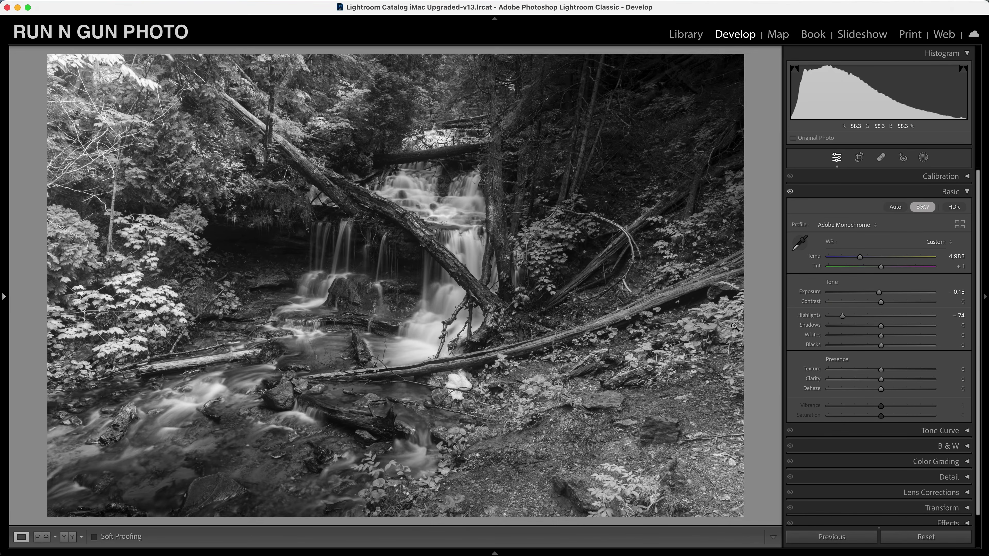
- Raise the shadows to +52 to open up the dark forest areas
{"action": "left_click_drag", "start_coordinate": [882, 328], "coordinate": [908, 329]}
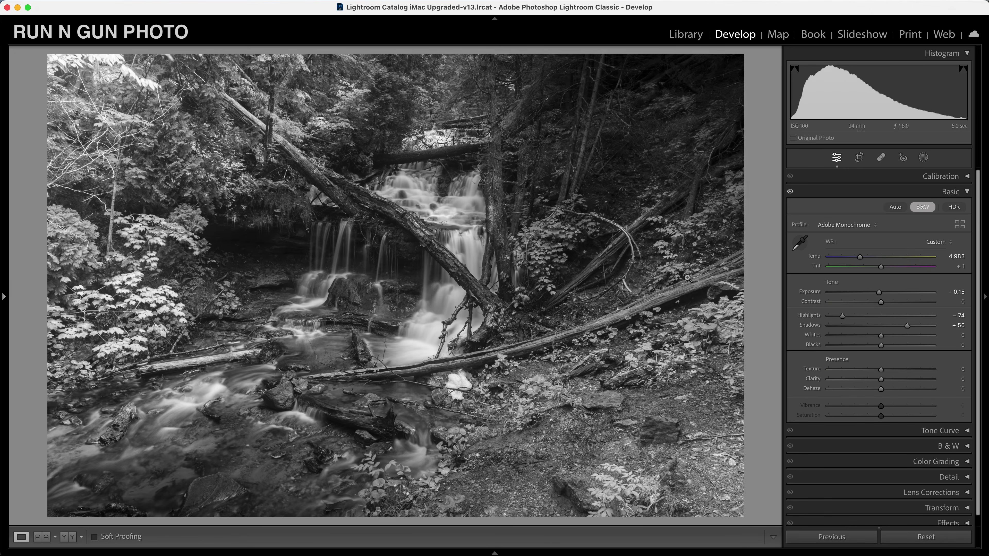
{"action": "left_click", "coordinate": [609, 163]}
{"action": "left_click_drag", "start_coordinate": [241, 188], "coordinate": [255, 195]}
{"action": "mouse_move", "coordinate": [908, 326]}
{"action": "left_mouse_down"}
{"action": "mouse_move", "coordinate": [895, 329]}
{"action": "mouse_move", "coordinate": [908, 328]}
{"action": "left_mouse_up"}
- Raise the whites to +25 while checking the brightness of the falling water
{"action": "left_click_drag", "start_coordinate": [908, 326], "coordinate": [891, 338]}
{"action": "left_click", "coordinate": [417, 187]}
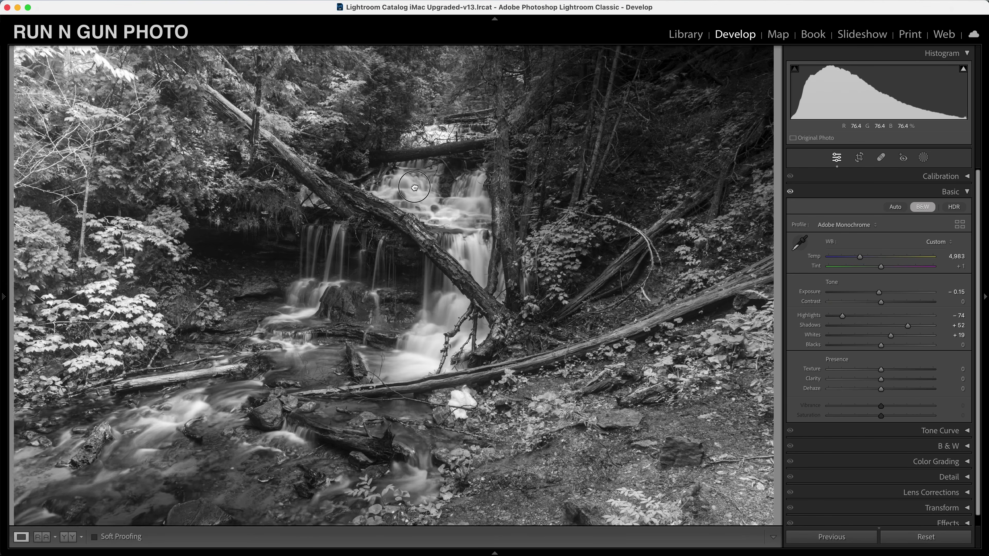
{"action": "left_click_drag", "start_coordinate": [448, 205], "coordinate": [627, 319]}
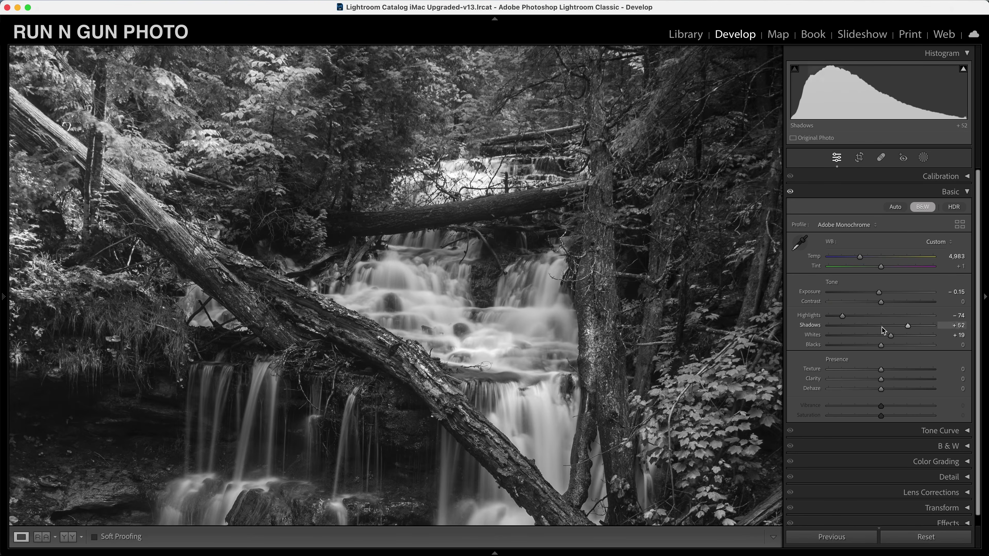
{"action": "left_click_drag", "start_coordinate": [890, 336], "coordinate": [893, 336]}
{"action": "left_click_drag", "start_coordinate": [599, 417], "coordinate": [621, 374]}
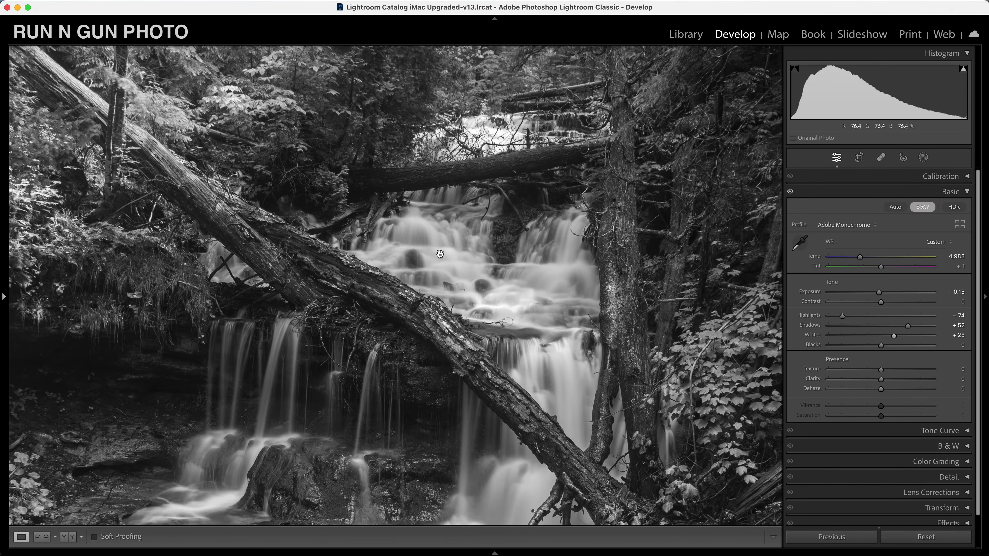
{"action": "left_click_drag", "start_coordinate": [537, 352], "coordinate": [570, 277]}
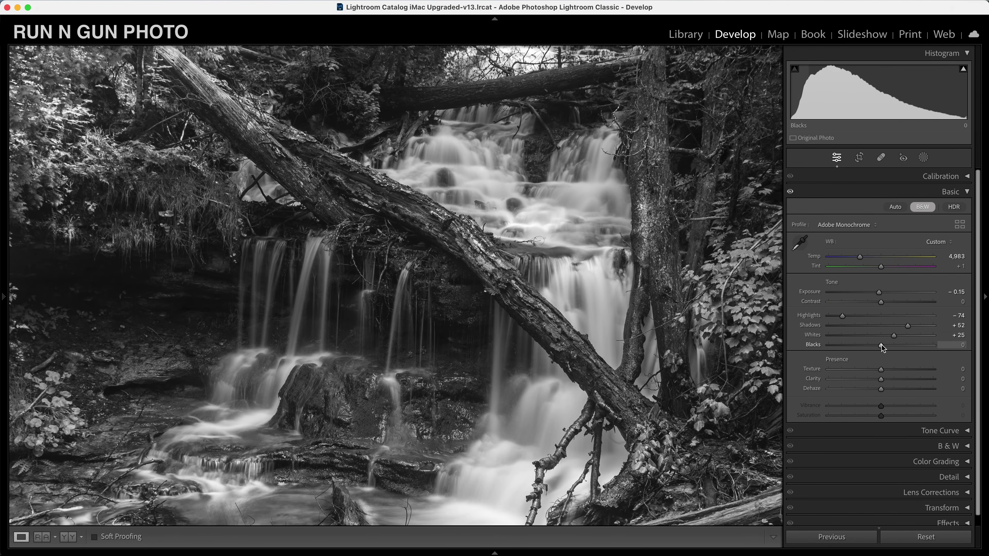
- Set the blacks to +18 and compare the edit with the original photo
{"action": "left_click_drag", "start_coordinate": [882, 346], "coordinate": [891, 346]}
{"action": "left_click", "coordinate": [247, 309]}
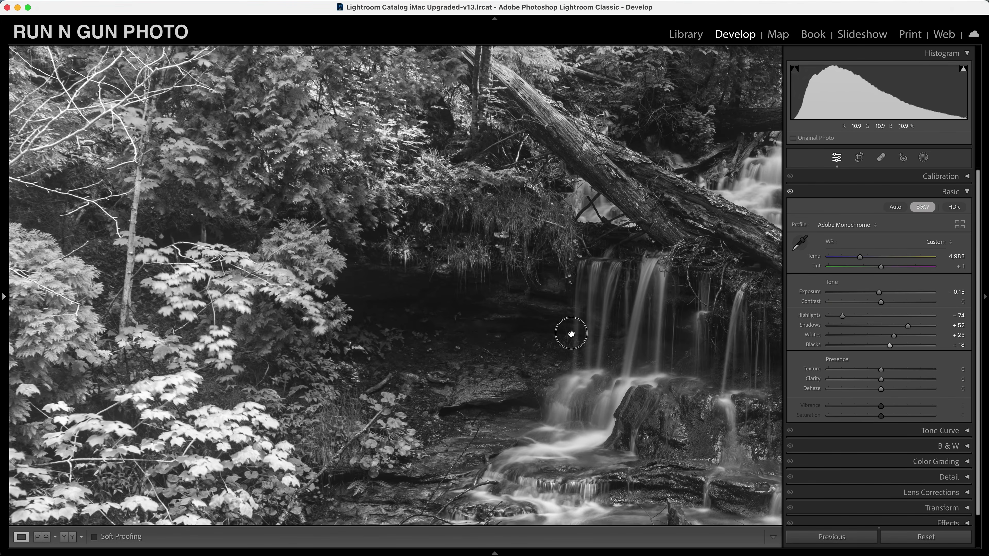
{"action": "left_click", "coordinate": [640, 331]}
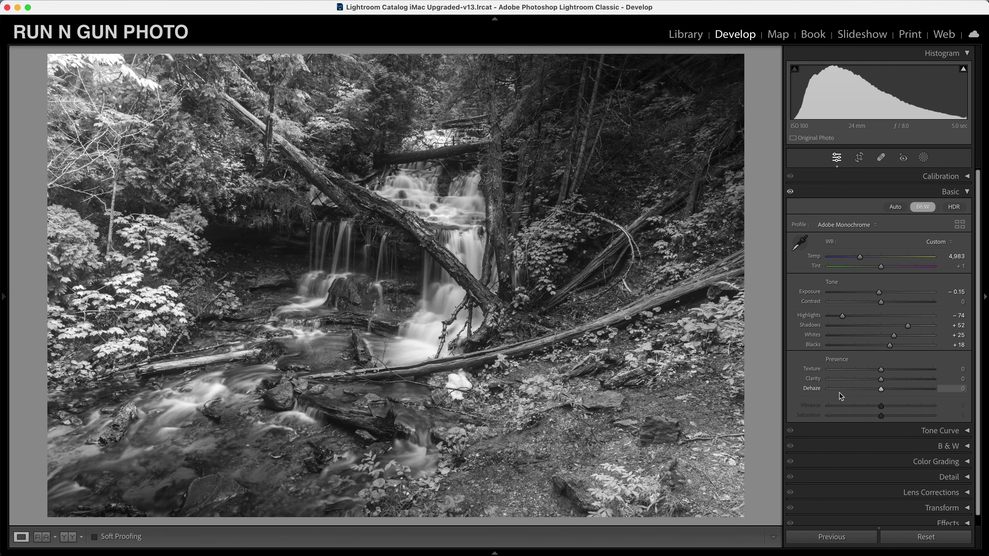
{"action": "key", "text": "backslash"}
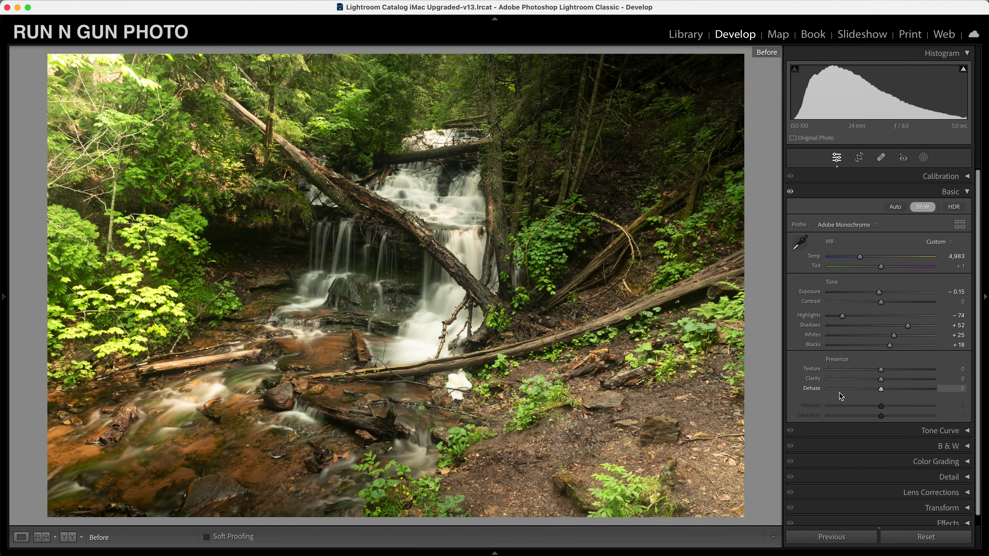
{"action": "key", "text": "backslash"}
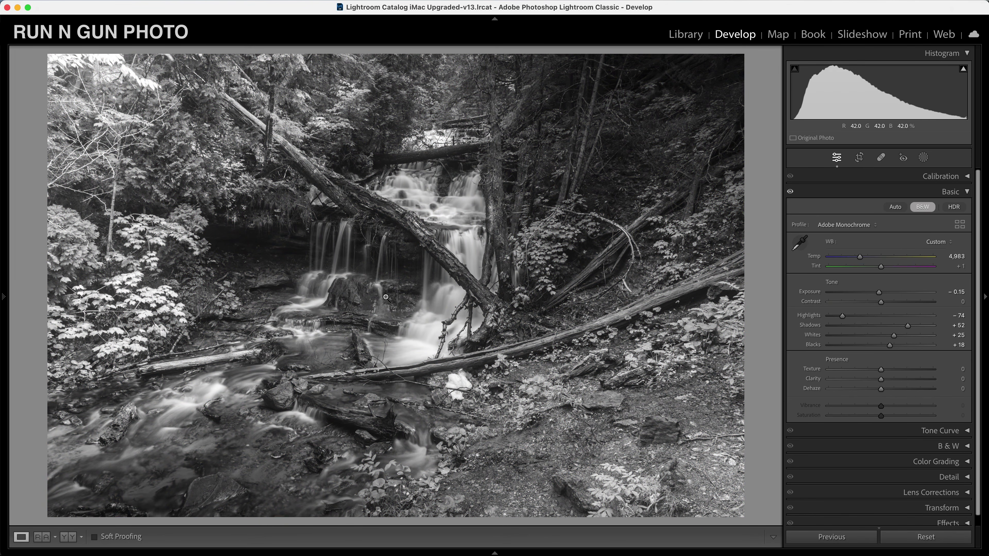
- Soften the photo with a texture of −31 and a clarity of −15, checking the foliage beside the falls
{"action": "left_click", "coordinate": [221, 140]}
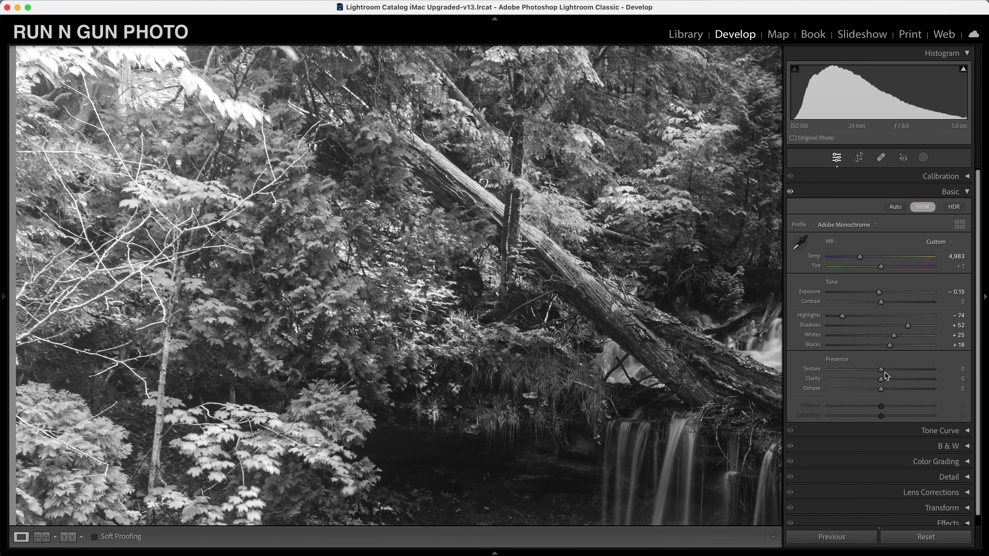
{"action": "left_click_drag", "start_coordinate": [883, 369], "coordinate": [948, 380]}
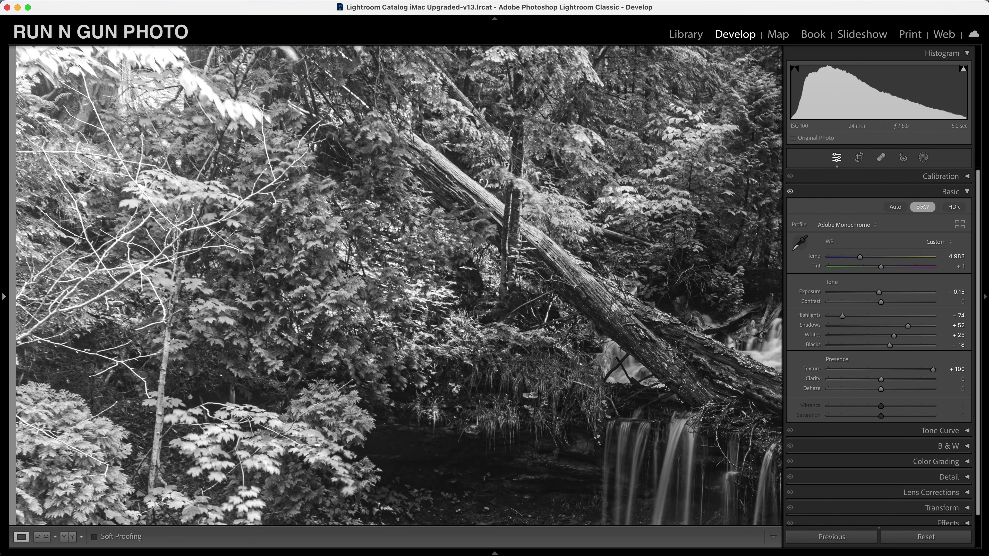
{"action": "left_click", "coordinate": [883, 370]}
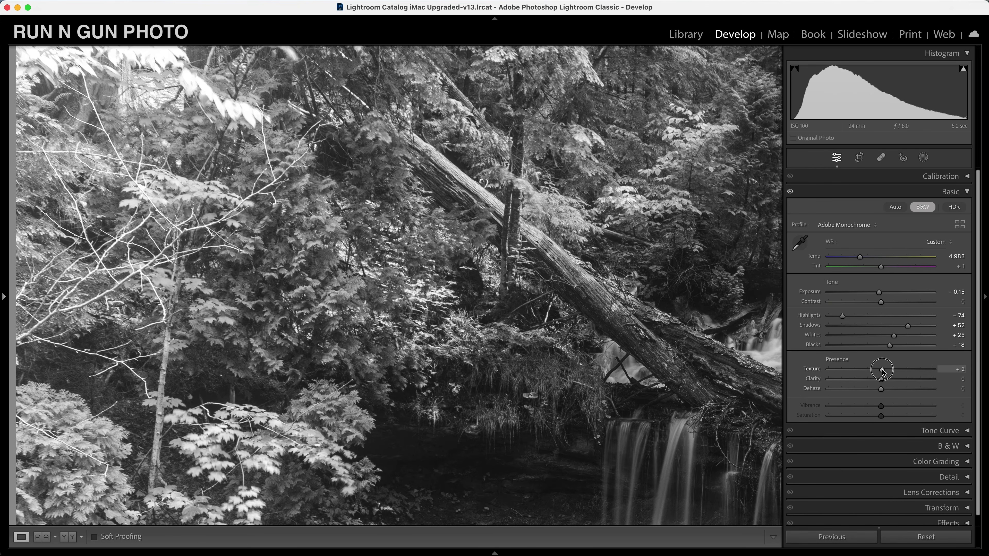
{"action": "mouse_move", "coordinate": [881, 370]}
{"action": "left_mouse_down"}
{"action": "mouse_move", "coordinate": [867, 373]}
{"action": "mouse_move", "coordinate": [875, 380]}
{"action": "mouse_move", "coordinate": [794, 385]}
{"action": "mouse_move", "coordinate": [873, 391]}
{"action": "mouse_move", "coordinate": [866, 371]}
{"action": "left_mouse_up"}
{"action": "left_click_drag", "start_coordinate": [553, 116], "coordinate": [556, 383]}
{"action": "left_click_drag", "start_coordinate": [382, 403], "coordinate": [456, 135]}
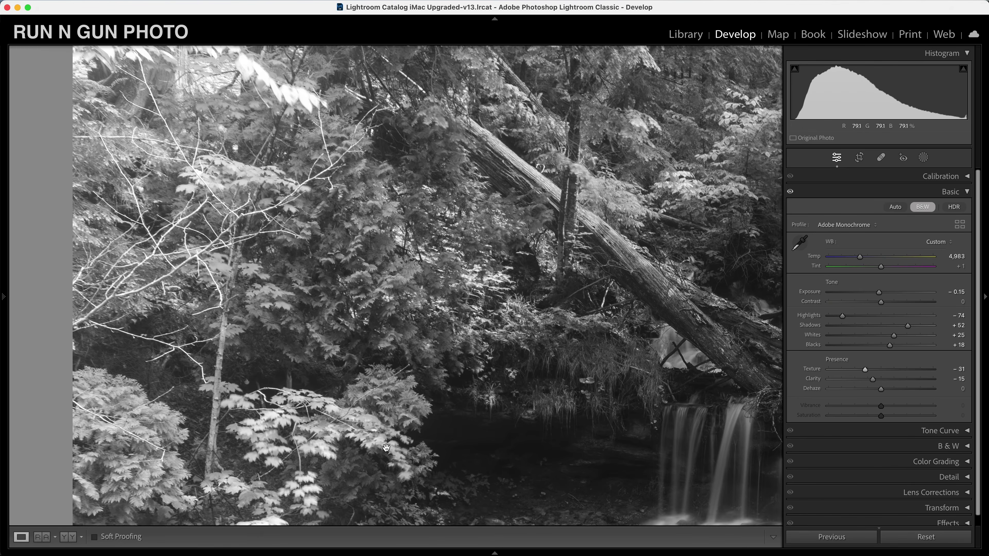
- Set the dehaze to +24, inspecting the falls up close and comparing the photo with and without the basic adjustments
{"action": "left_click_drag", "start_coordinate": [691, 357], "coordinate": [642, 289]}
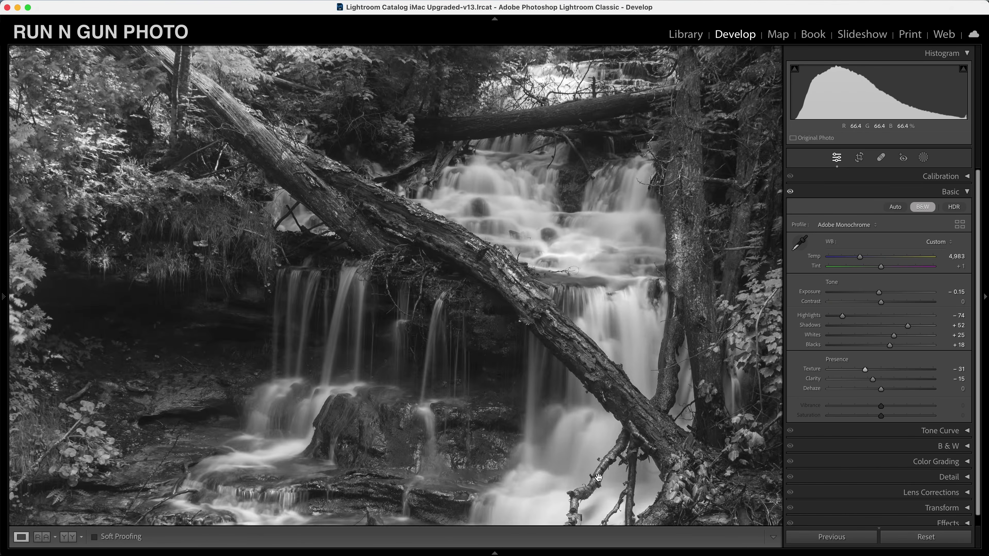
{"action": "left_click_drag", "start_coordinate": [602, 475], "coordinate": [613, 286]}
{"action": "left_click", "coordinate": [658, 282]}
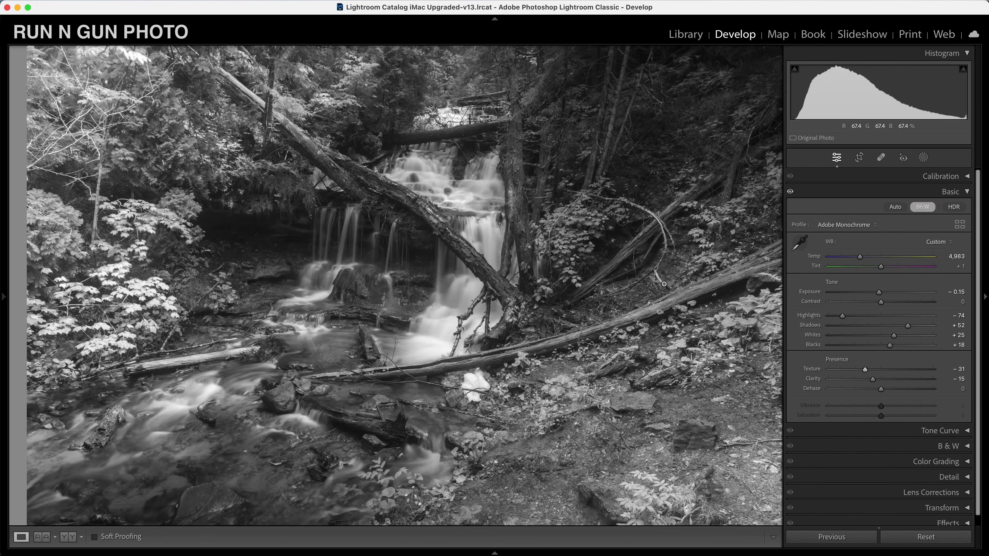
{"action": "left_click", "coordinate": [671, 292]}
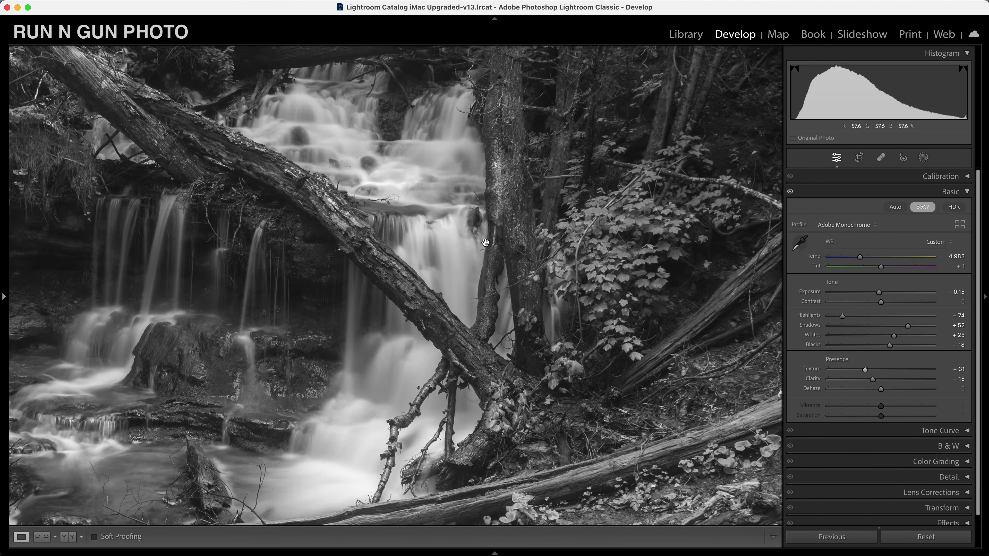
{"action": "left_click_drag", "start_coordinate": [619, 331], "coordinate": [653, 385]}
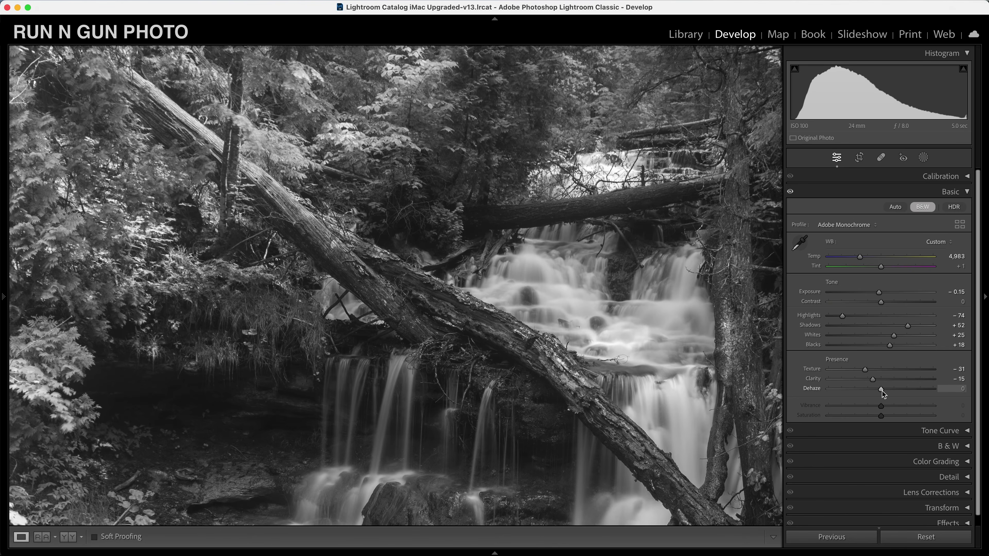
{"action": "left_click_drag", "start_coordinate": [882, 392], "coordinate": [898, 398]}
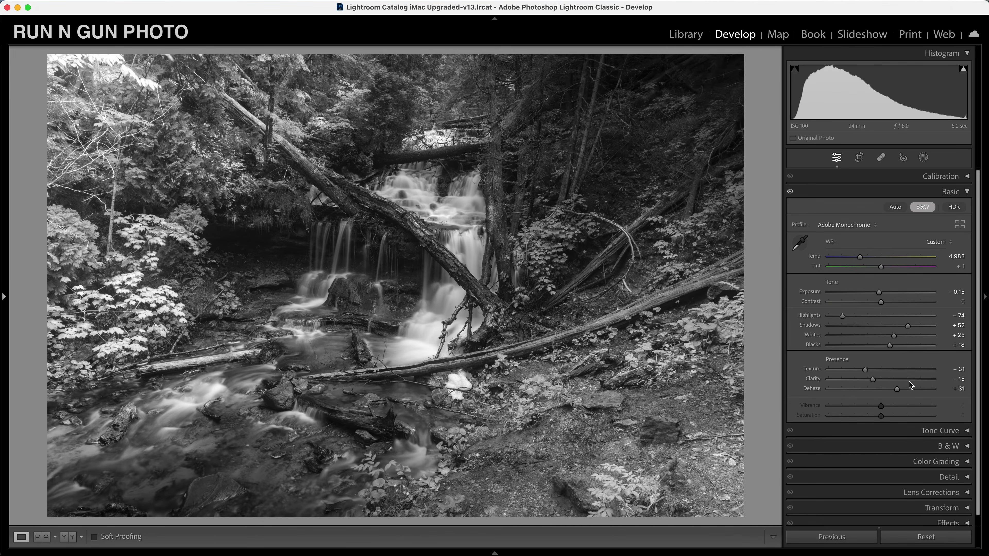
{"action": "left_click_drag", "start_coordinate": [897, 389], "coordinate": [893, 389]}
{"action": "left_click", "coordinate": [310, 241]}
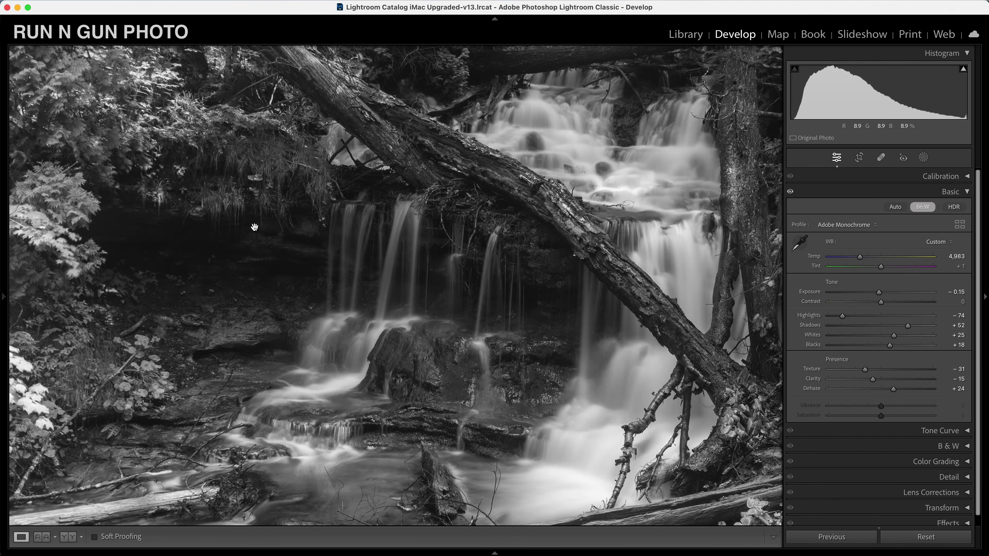
{"action": "left_click", "coordinate": [617, 280]}
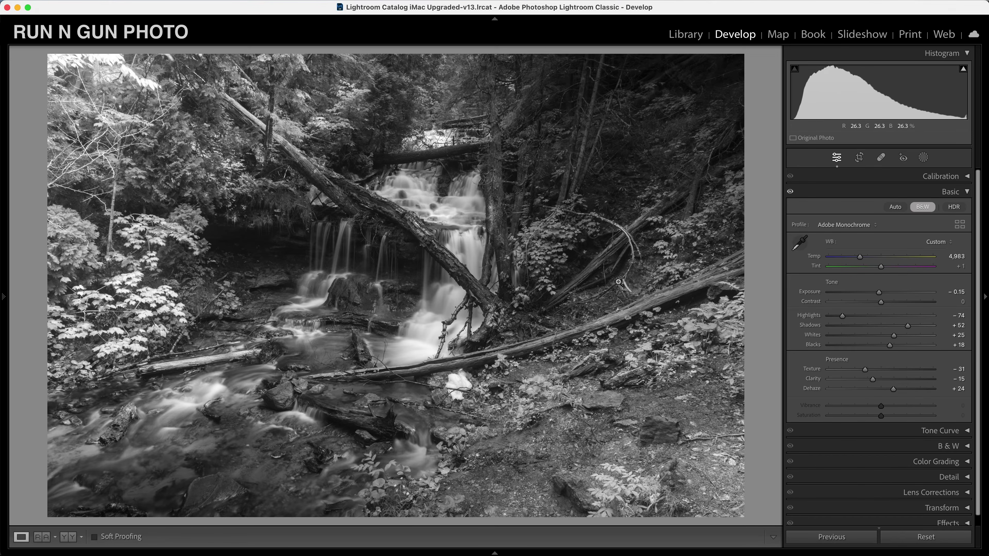
{"action": "left_click", "coordinate": [790, 192]}
{"action": "left_click", "coordinate": [967, 193]}
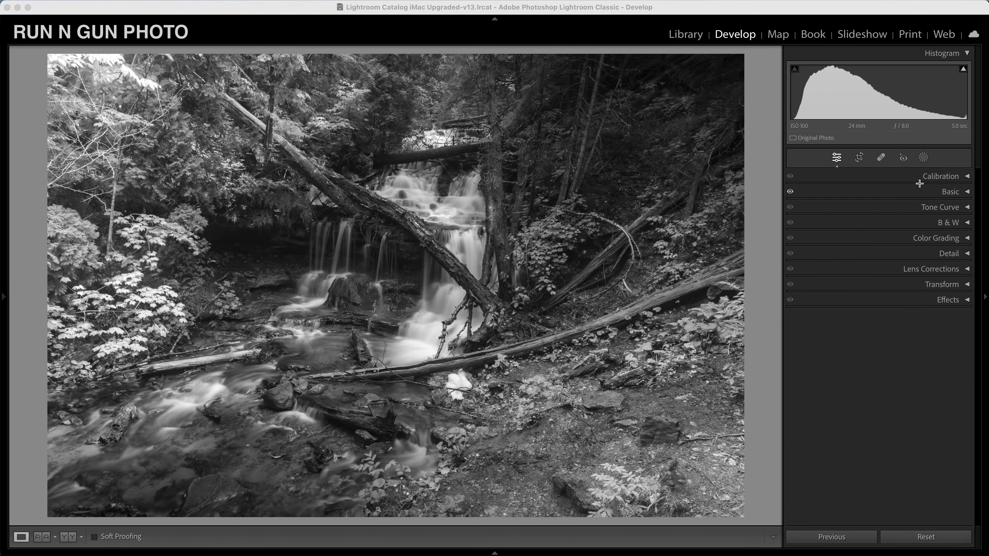
- Shape a gentle S on the point curve with a highlight point at 177/181 and a lowered shadow point, and lift the black point to 18
{"action": "left_click", "coordinate": [968, 207]}
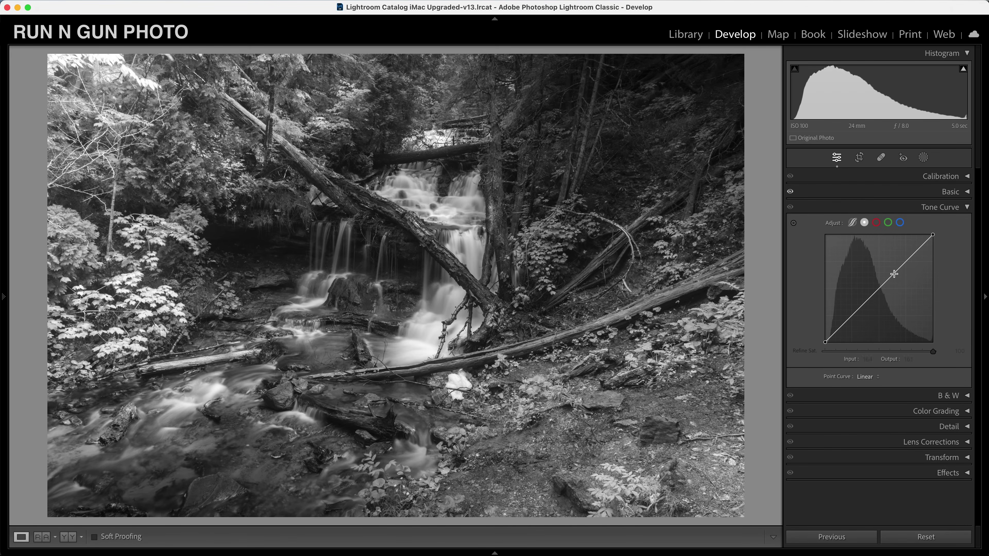
{"action": "left_click_drag", "start_coordinate": [893, 275], "coordinate": [901, 266]}
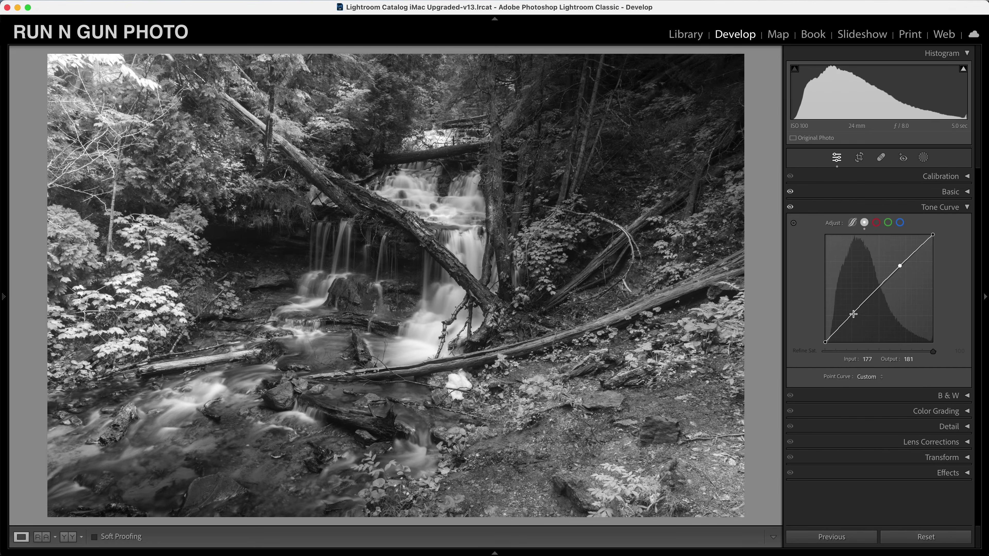
{"action": "left_click_drag", "start_coordinate": [853, 314], "coordinate": [855, 316]}
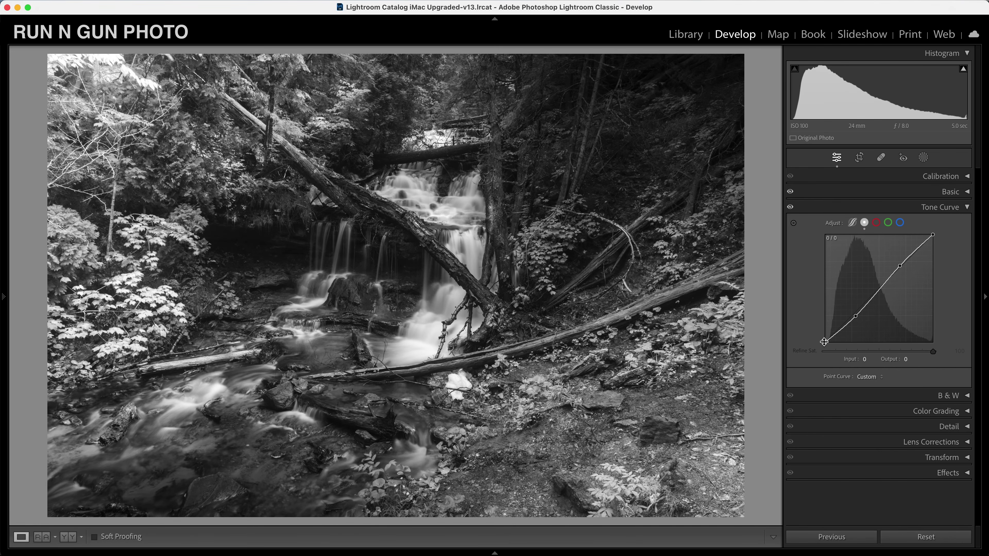
{"action": "left_click_drag", "start_coordinate": [825, 343], "coordinate": [821, 336]}
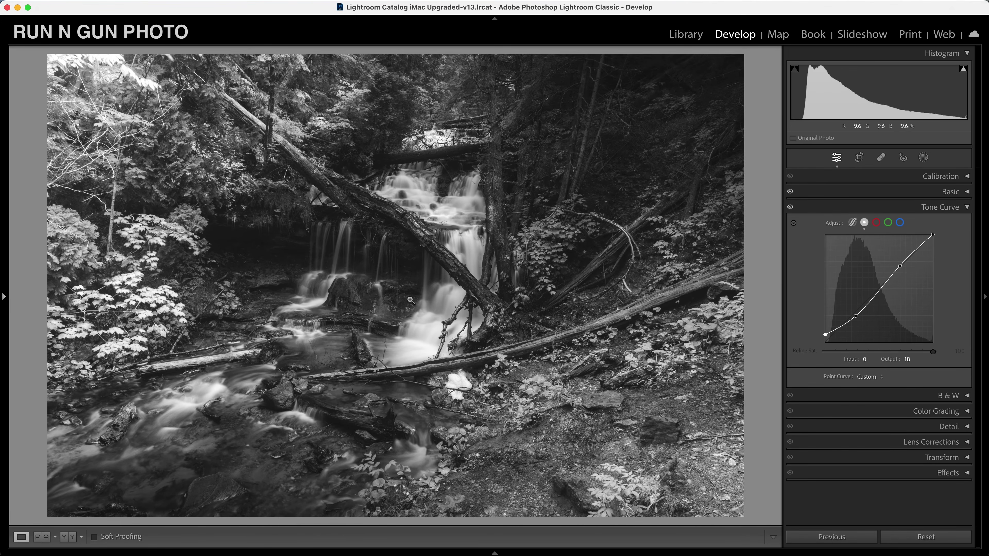
{"action": "left_click", "coordinate": [790, 208]}
{"action": "left_click", "coordinate": [363, 245]}
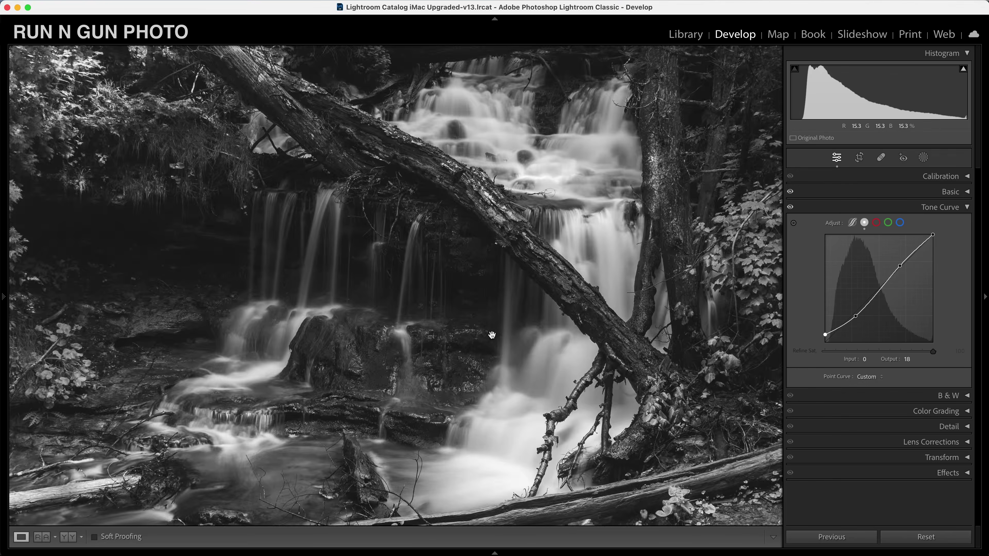
{"action": "left_click", "coordinate": [587, 320]}
- Try a much stronger black-point lift on the tone curve, bring it back to an output of 17, and compare with the curve off
{"action": "left_click_drag", "start_coordinate": [821, 340], "coordinate": [861, 313]}
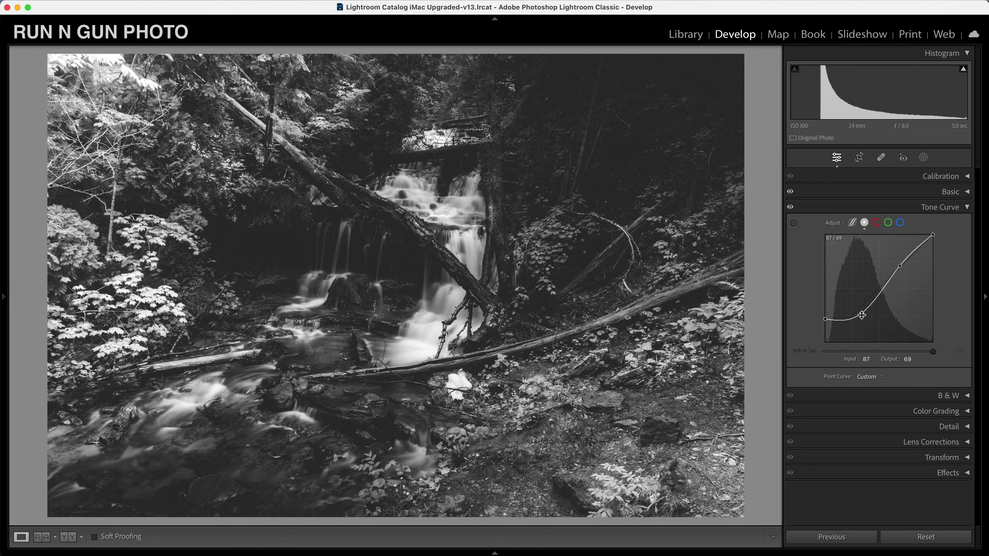
{"action": "left_click_drag", "start_coordinate": [861, 314], "coordinate": [815, 337]}
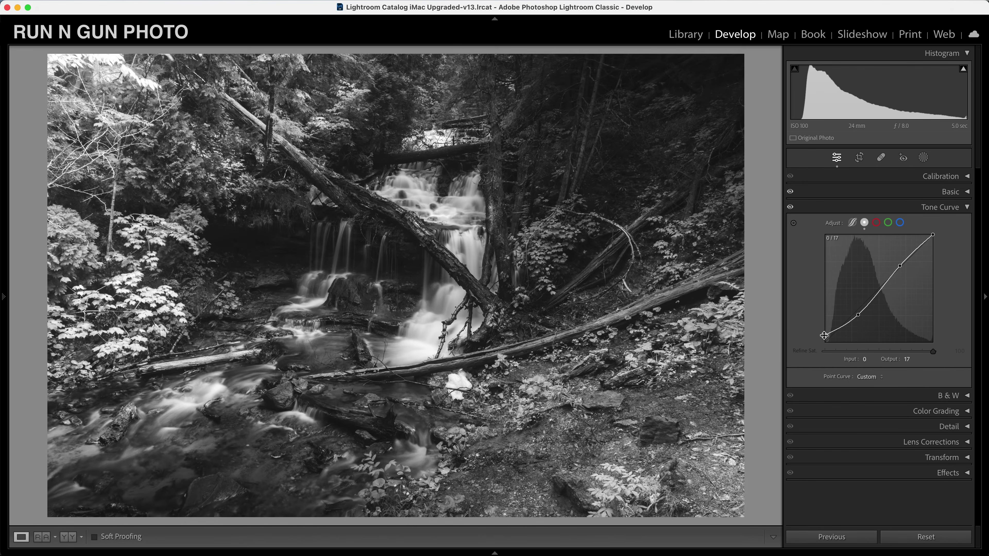
{"action": "left_click", "coordinate": [790, 208]}
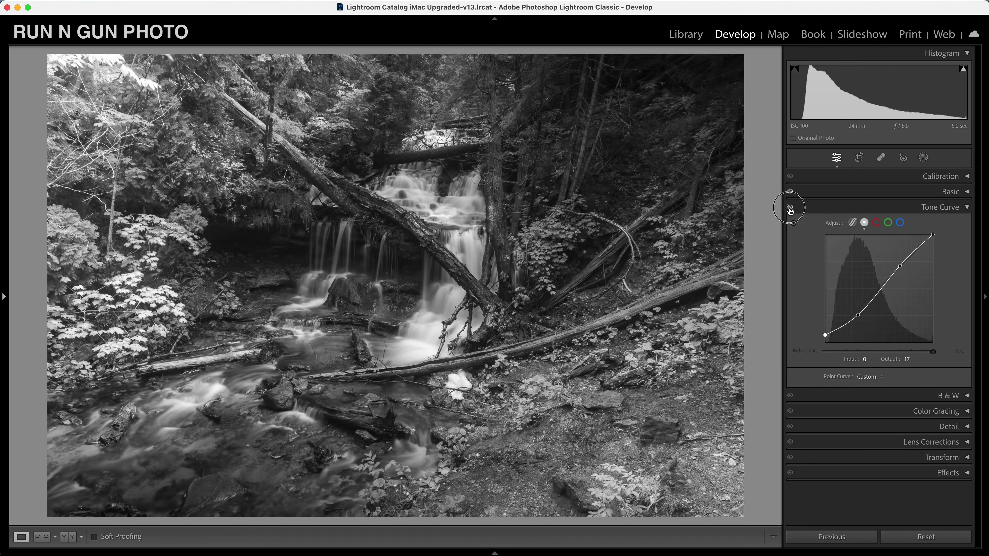
{"action": "left_click", "coordinate": [789, 207]}
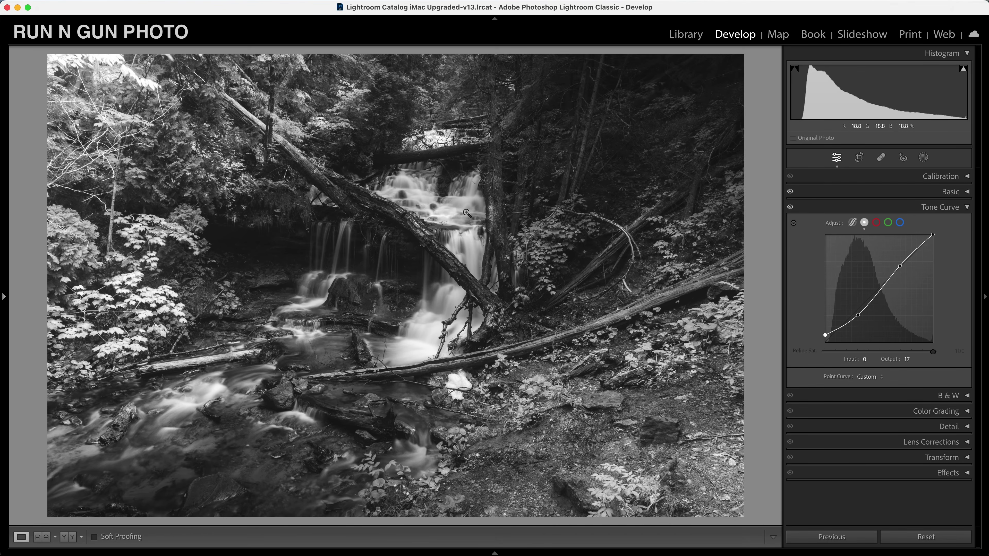
{"action": "left_click", "coordinate": [968, 207]}
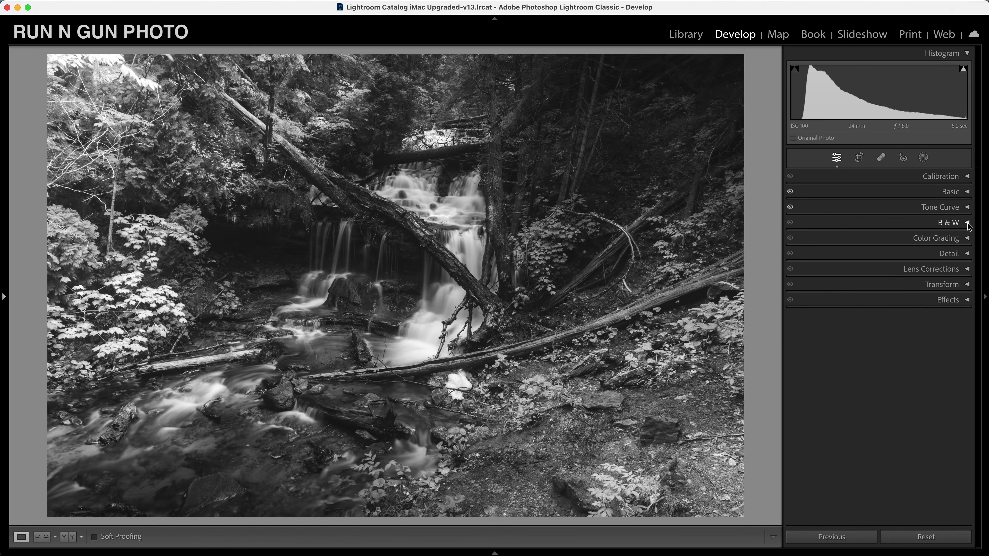
- Brighten the warm tones in the black-and-white mix with red at +55, orange at +63 and yellow at +13
{"action": "left_click", "coordinate": [967, 223]}
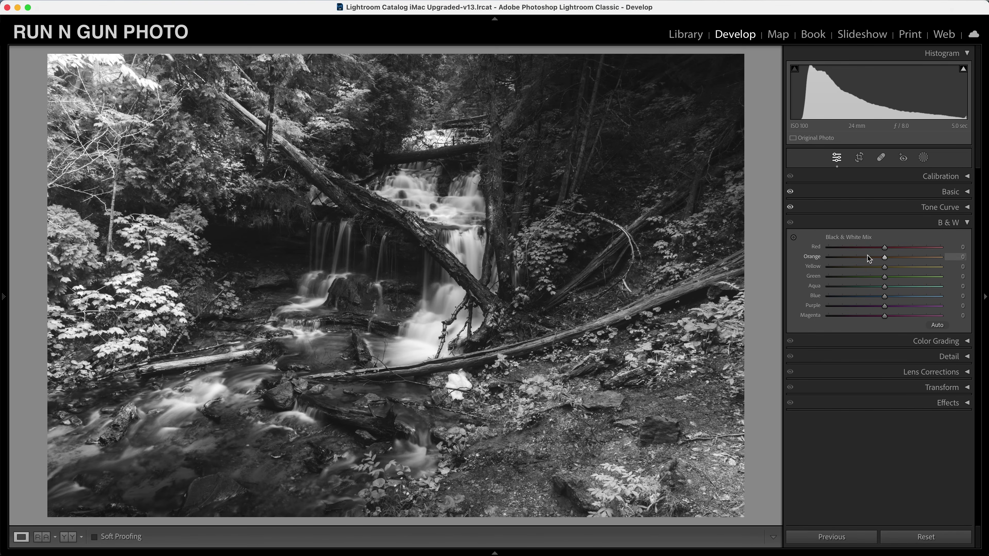
{"action": "left_click_drag", "start_coordinate": [886, 248], "coordinate": [913, 252]}
{"action": "mouse_move", "coordinate": [906, 260]}
{"action": "left_mouse_down"}
{"action": "mouse_move", "coordinate": [868, 259]}
{"action": "mouse_move", "coordinate": [920, 248]}
{"action": "left_mouse_up"}
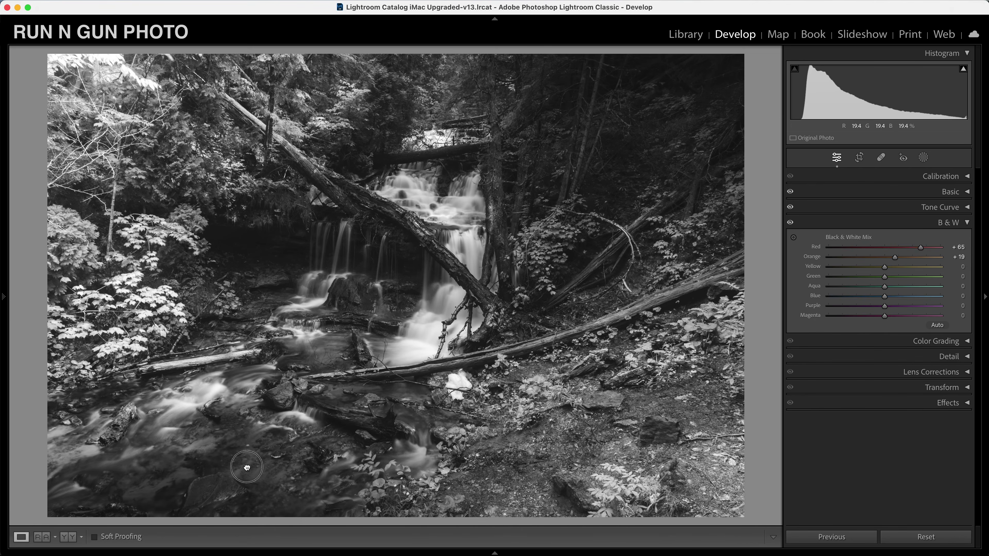
{"action": "left_click_drag", "start_coordinate": [247, 464], "coordinate": [358, 393]}
{"action": "mouse_move", "coordinate": [924, 250]}
{"action": "left_mouse_down"}
{"action": "mouse_move", "coordinate": [907, 249]}
{"action": "mouse_move", "coordinate": [930, 249]}
{"action": "mouse_move", "coordinate": [915, 254]}
{"action": "left_mouse_up"}
{"action": "left_click_drag", "start_coordinate": [894, 258], "coordinate": [896, 281]}
{"action": "key", "text": "z"}
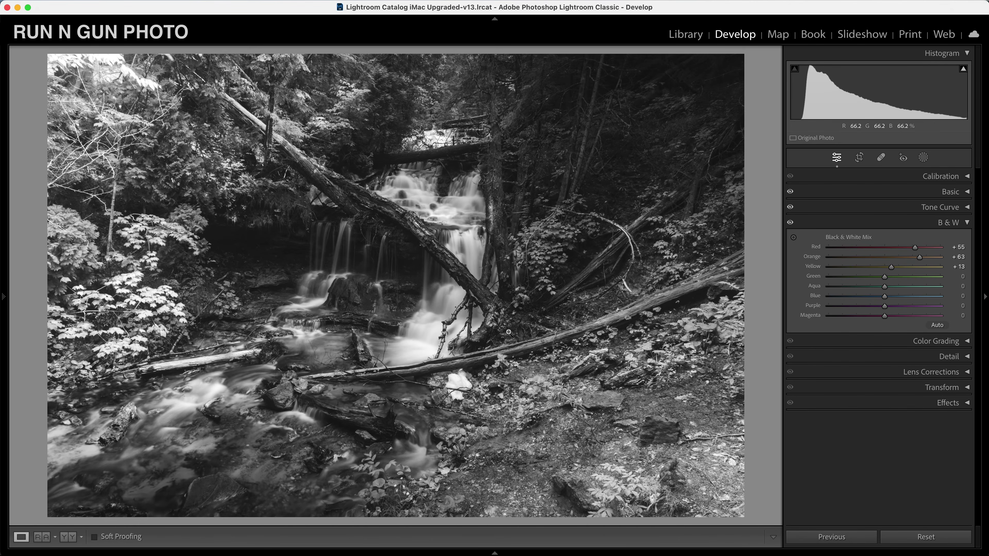
- Darken green to −19, aqua to −13 and blue to −9 in the black-and-white mix, and compare the photo with the mix off
{"action": "left_click_drag", "start_coordinate": [509, 333], "coordinate": [414, 340]}
{"action": "mouse_move", "coordinate": [886, 279]}
{"action": "left_mouse_down"}
{"action": "mouse_move", "coordinate": [904, 279]}
{"action": "mouse_move", "coordinate": [877, 287]}
{"action": "left_mouse_up"}
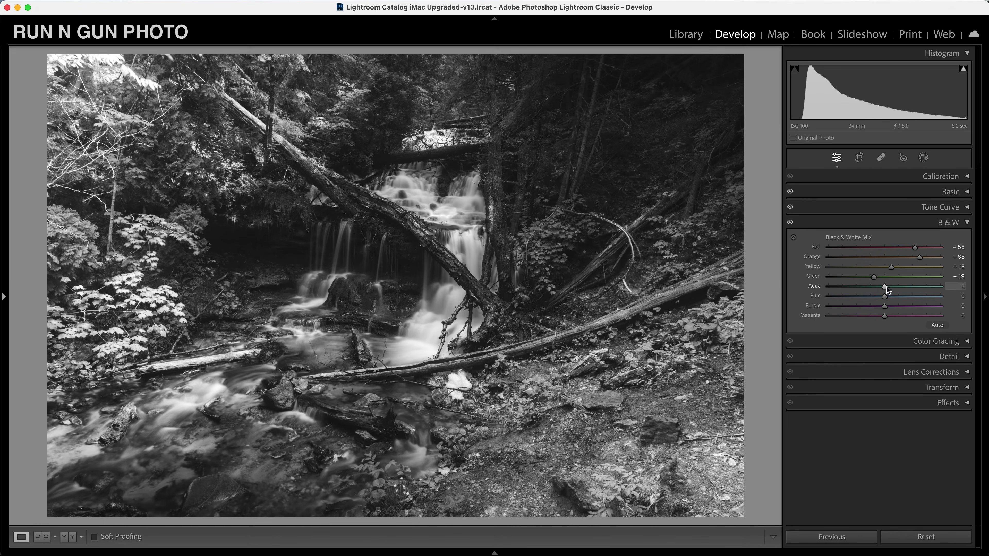
{"action": "left_click_drag", "start_coordinate": [887, 287], "coordinate": [880, 308]}
{"action": "left_click", "coordinate": [790, 223]}
{"action": "left_click", "coordinate": [790, 224]}
{"action": "left_click", "coordinate": [790, 223]}
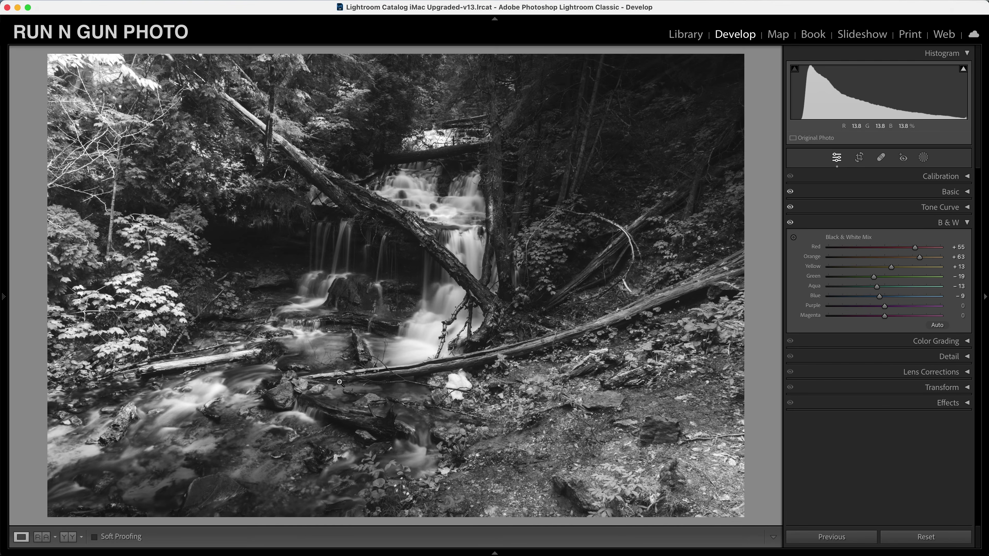
{"action": "left_click", "coordinate": [967, 223]}
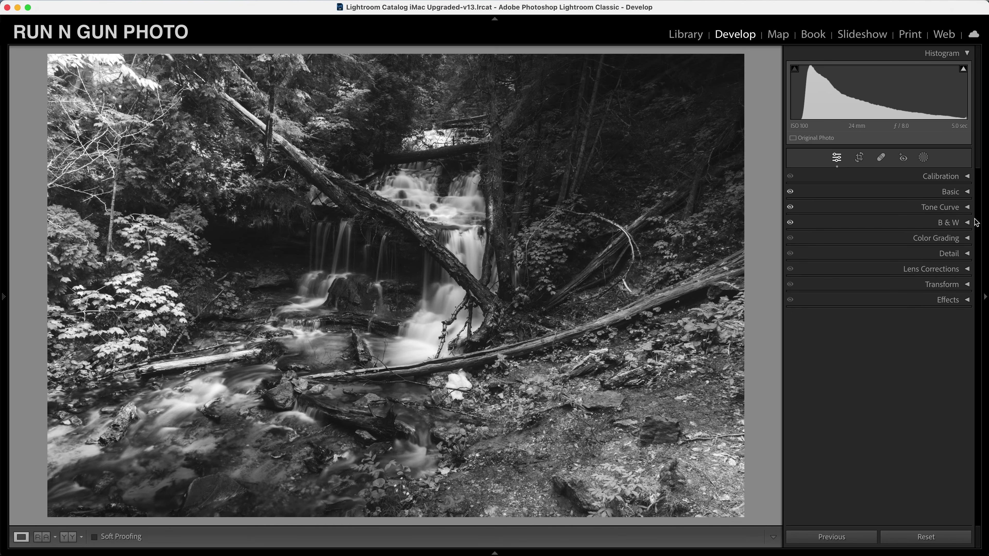
- Straighten the photo by rotating the crop to an angle of −1.24 and apply it
{"action": "left_click", "coordinate": [860, 157]}
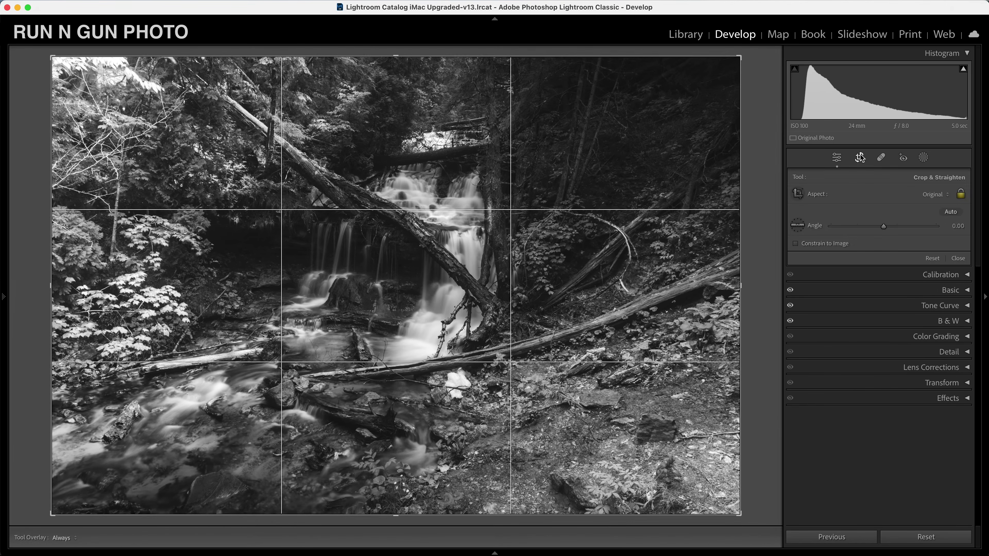
{"action": "left_click_drag", "start_coordinate": [752, 292], "coordinate": [766, 284]}
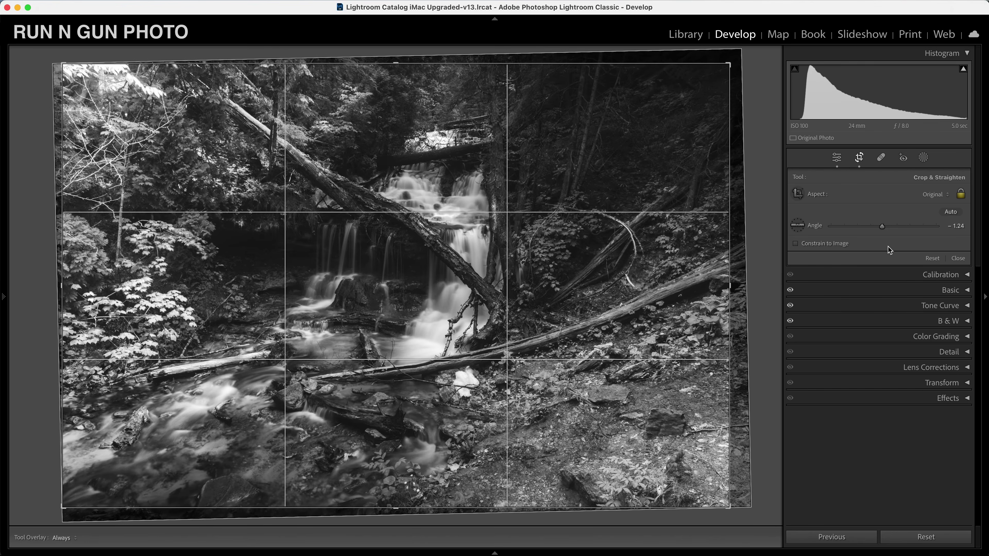
{"action": "key", "text": "Return"}
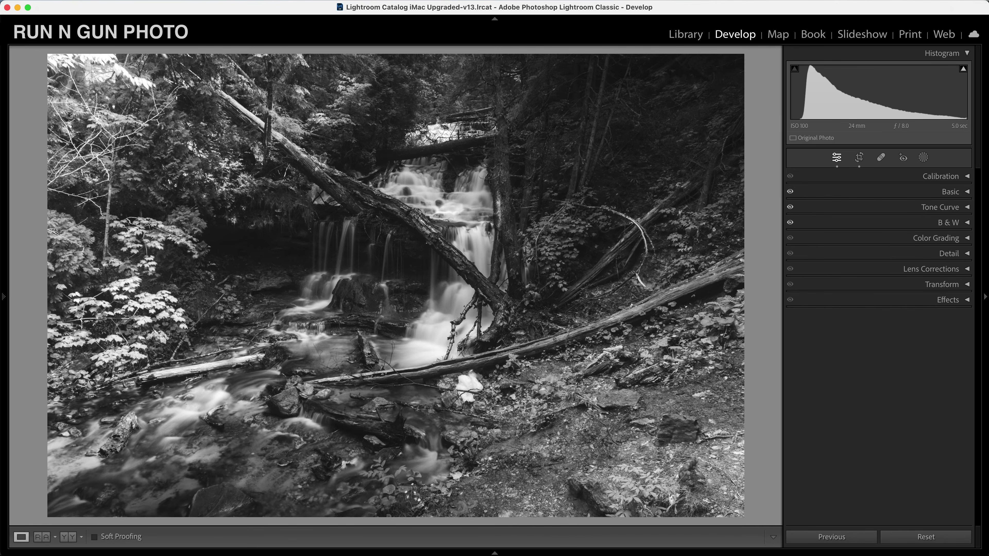
- Sharpen the photo with an amount of 60, detail of 31 and masking of 22, checking the log and falls up close
{"action": "left_click", "coordinate": [967, 254]}
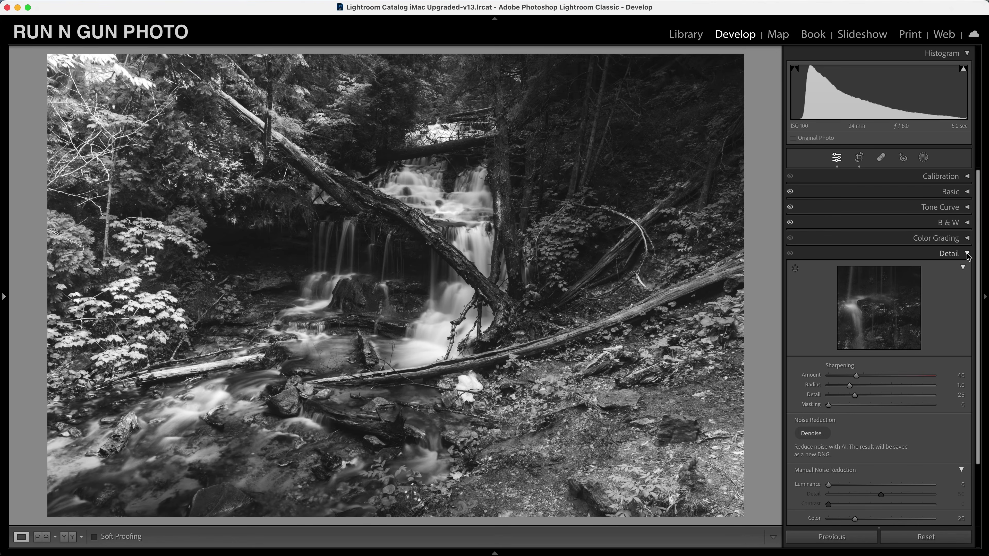
{"action": "left_click_drag", "start_coordinate": [856, 376], "coordinate": [863, 376]}
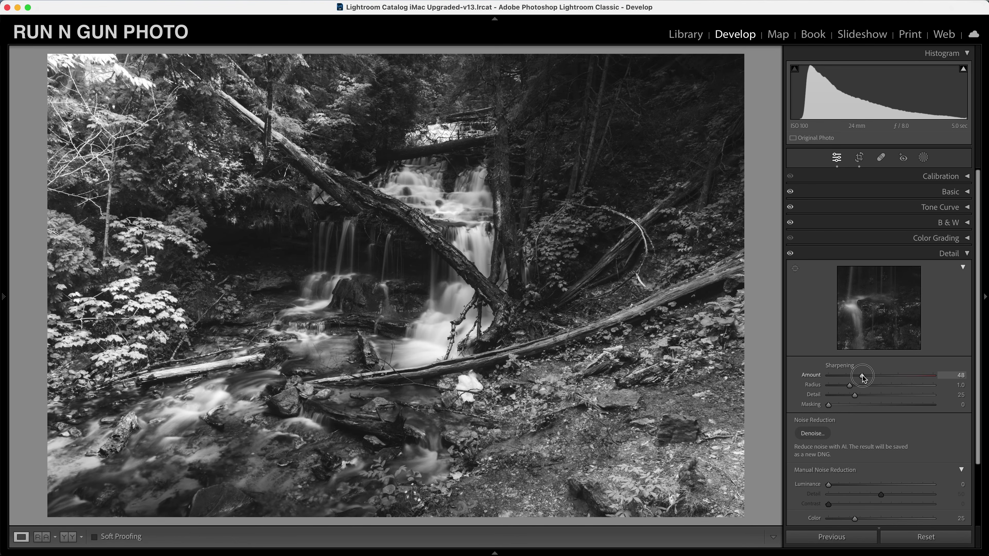
{"action": "left_click", "coordinate": [352, 211]}
{"action": "left_click_drag", "start_coordinate": [425, 211], "coordinate": [473, 289]}
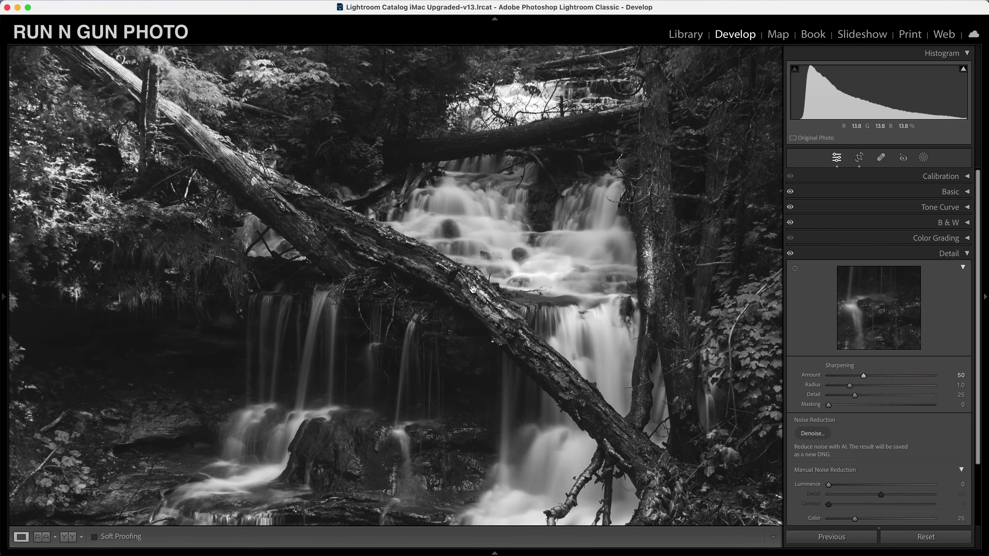
{"action": "left_click_drag", "start_coordinate": [863, 377], "coordinate": [862, 400]}
{"action": "left_click_drag", "start_coordinate": [829, 407], "coordinate": [852, 415]}
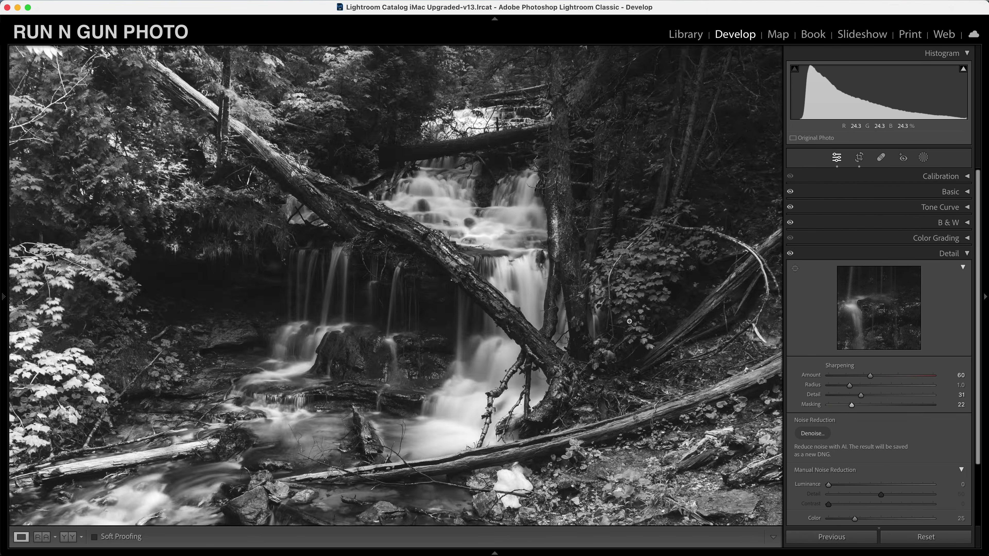
{"action": "left_click", "coordinate": [629, 322]}
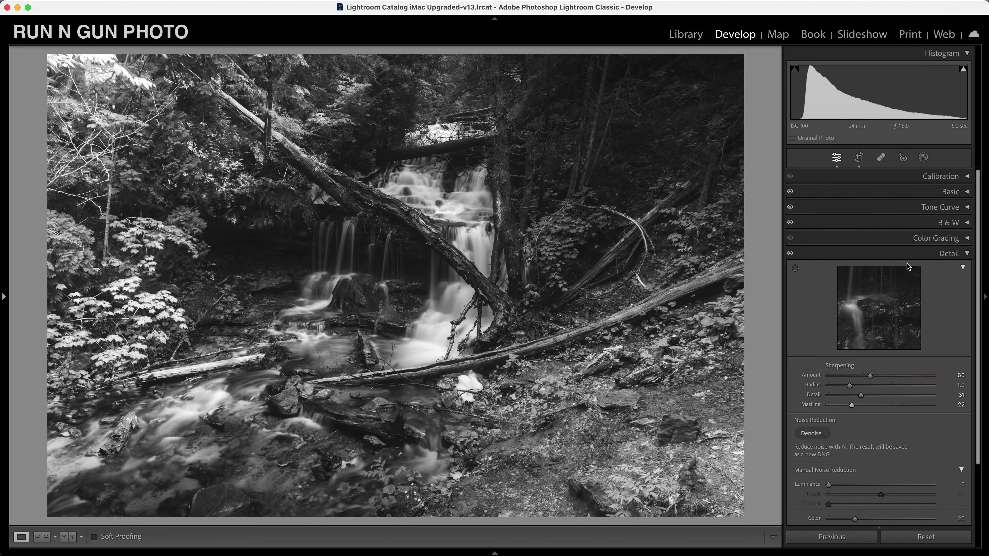
{"action": "left_click", "coordinate": [966, 254]}
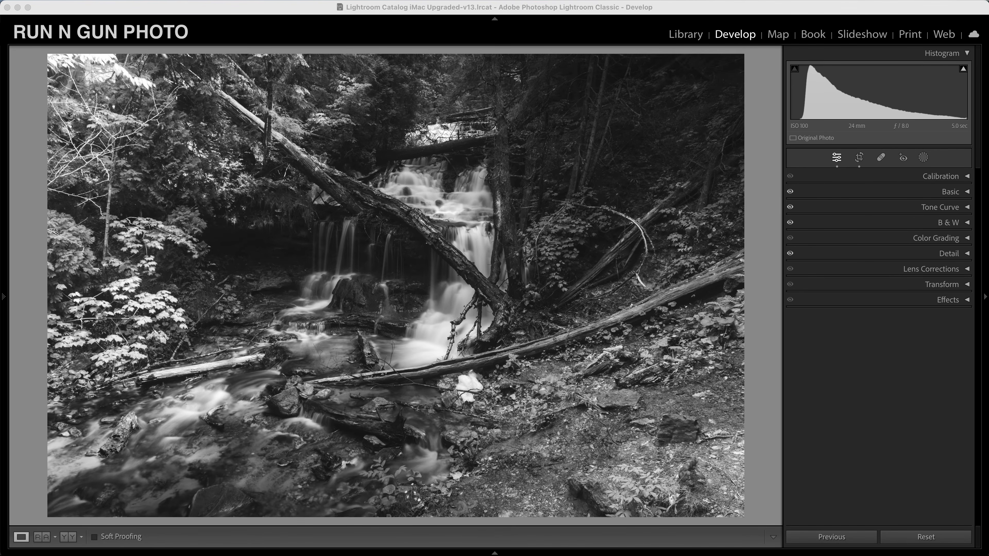
- Enable the lens profile corrections for the photo
{"action": "left_click", "coordinate": [968, 270]}
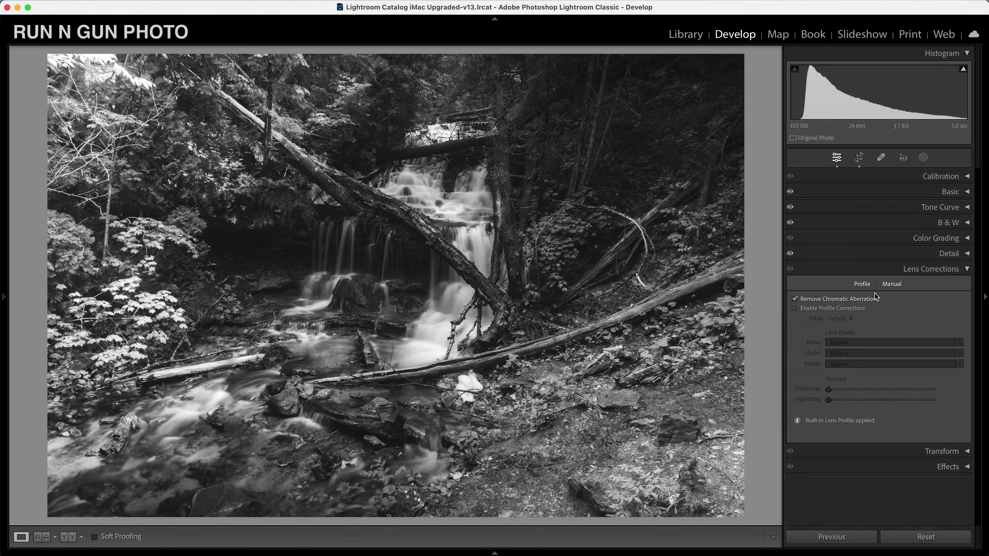
{"action": "left_click", "coordinate": [819, 310]}
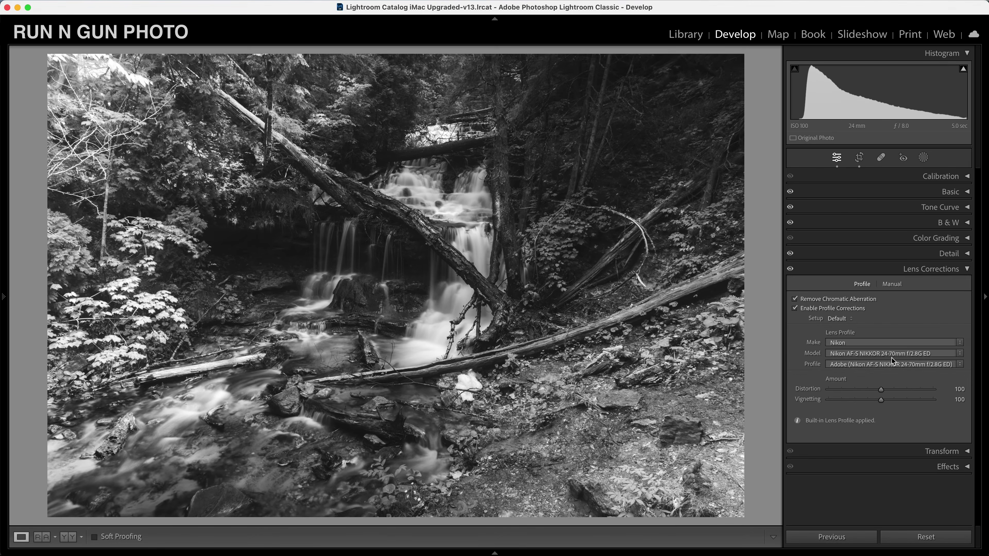
- Compare the photo with the lens corrections switched off and on
{"action": "left_click", "coordinate": [790, 269]}
{"action": "left_click", "coordinate": [790, 269]}
{"action": "left_click", "coordinate": [790, 270]}
{"action": "left_click", "coordinate": [790, 269]}
{"action": "left_click", "coordinate": [967, 269]}
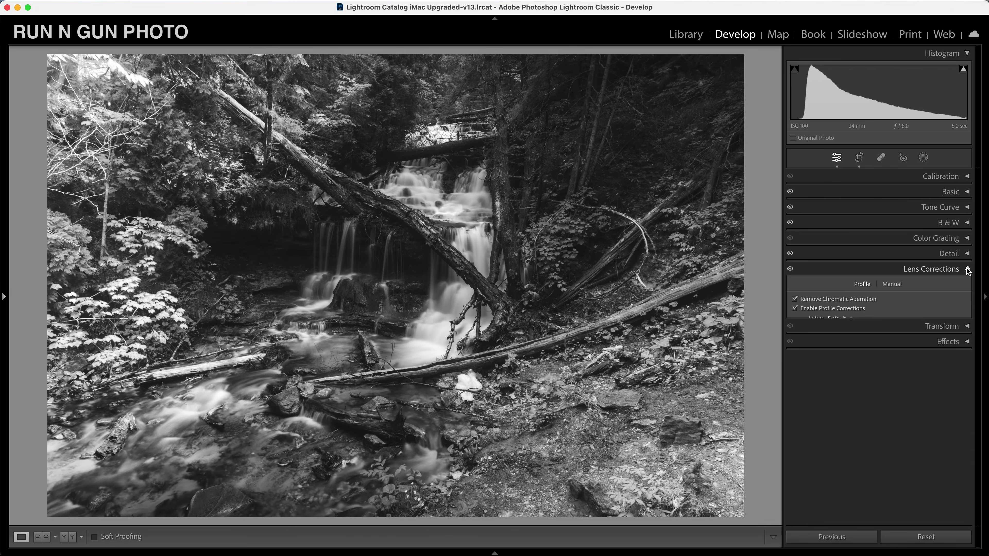
- Add a dark post-crop vignette with amount −29, midpoint 31 and feather 62, and compare the photo with the effect off
{"action": "left_click", "coordinate": [967, 300]}
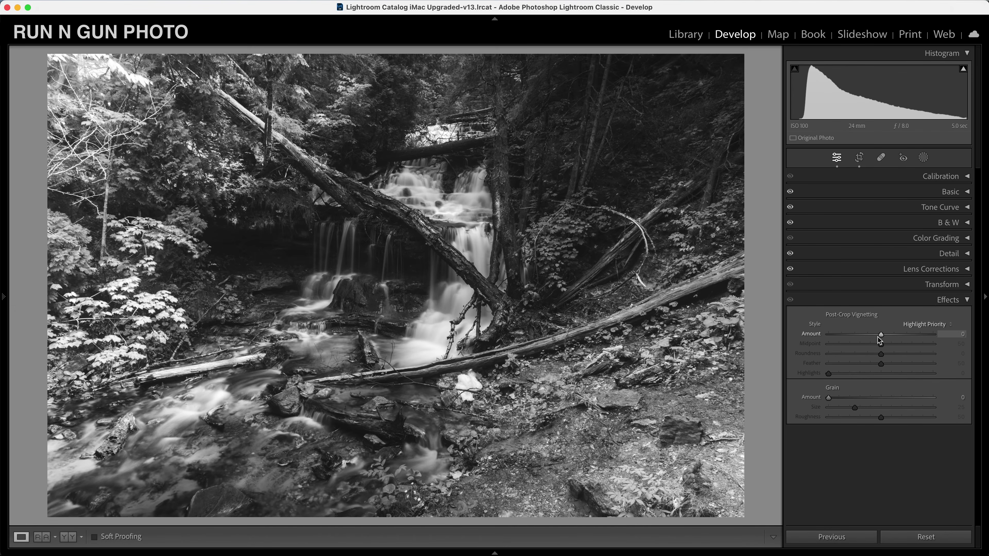
{"action": "left_click_drag", "start_coordinate": [880, 335], "coordinate": [893, 367]}
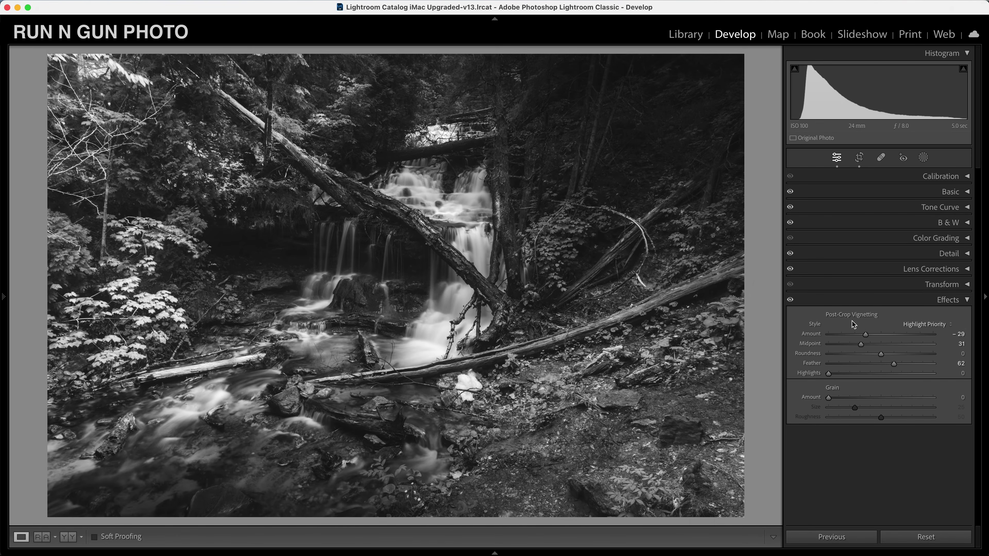
{"action": "left_click", "coordinate": [790, 301]}
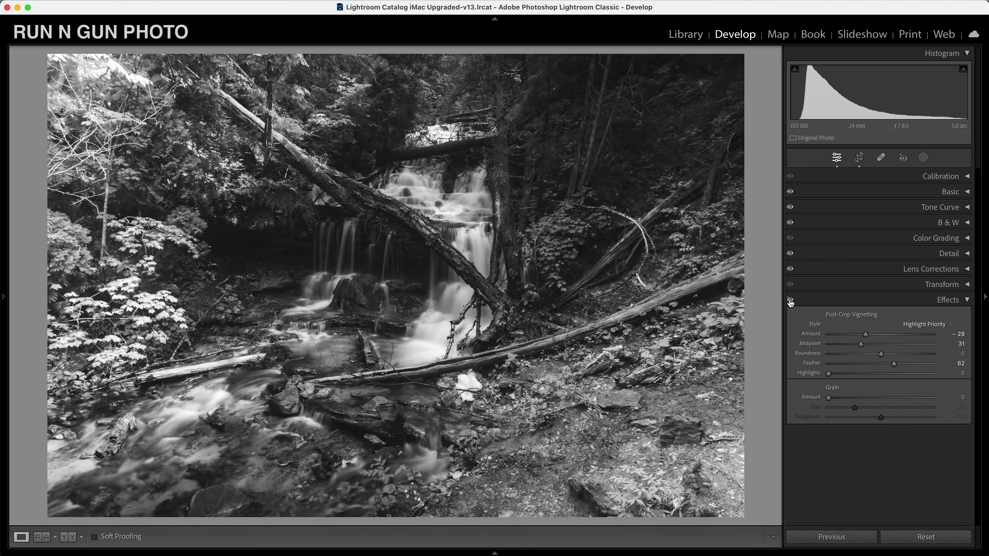
{"action": "left_click", "coordinate": [790, 301]}
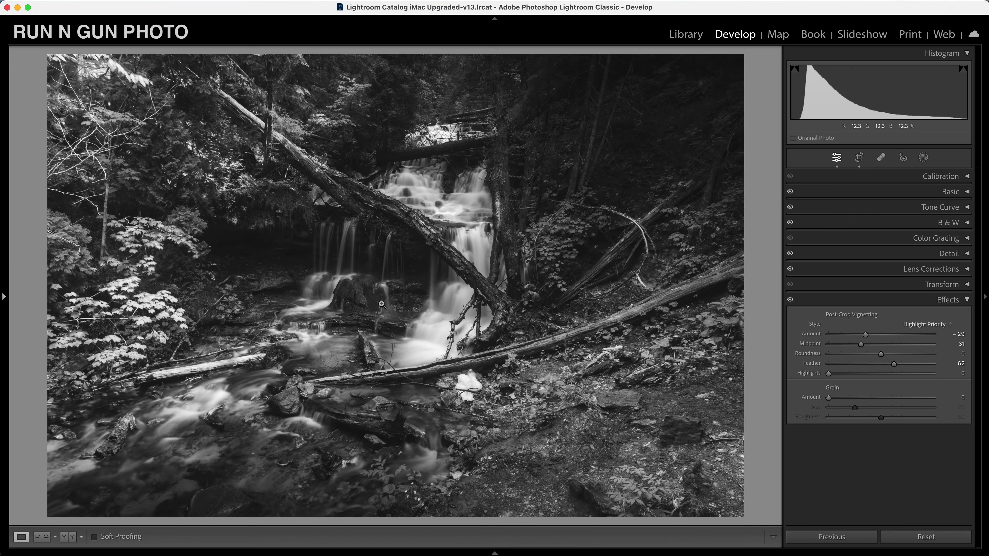
{"action": "left_click_drag", "start_coordinate": [408, 267], "coordinate": [435, 167]}
{"action": "left_click", "coordinate": [790, 301]}
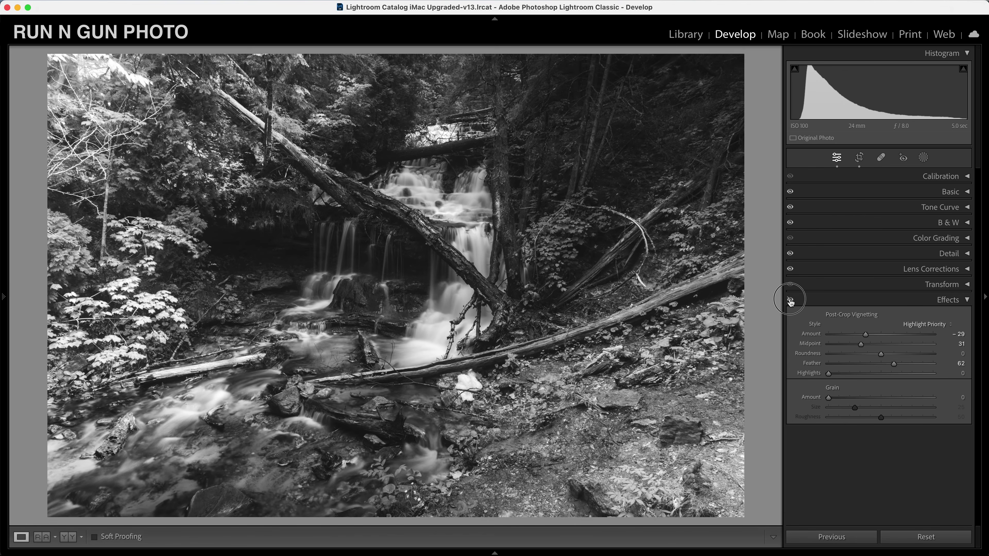
{"action": "left_click", "coordinate": [790, 301]}
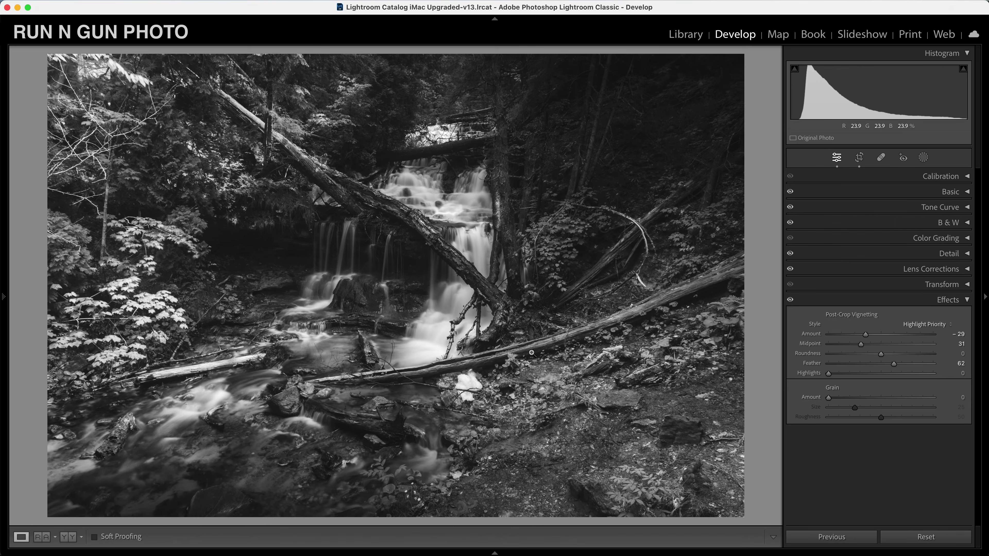
- Try cropping the photo to the 4 x 5 / 8 x 10 aspect ratio, and undo the crop
{"action": "left_click", "coordinate": [859, 157]}
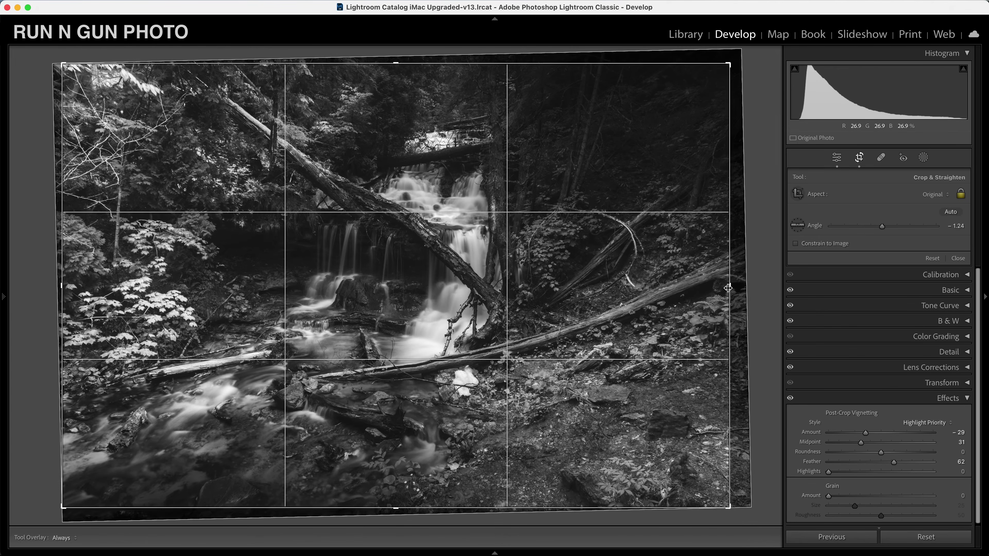
{"action": "left_click_drag", "start_coordinate": [728, 288], "coordinate": [760, 283]}
{"action": "left_click", "coordinate": [934, 194]}
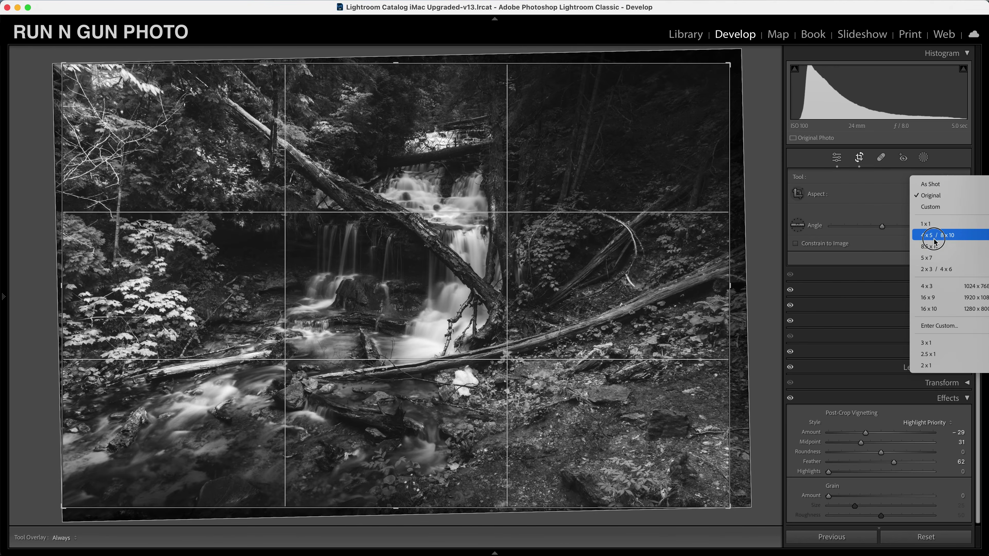
{"action": "key", "text": "shift+a"}
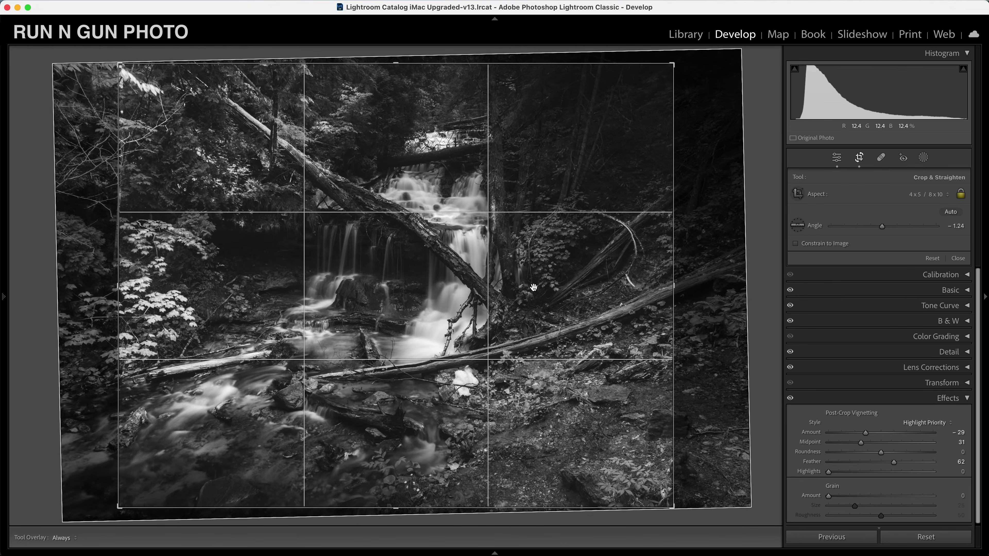
{"action": "key", "text": "Return"}
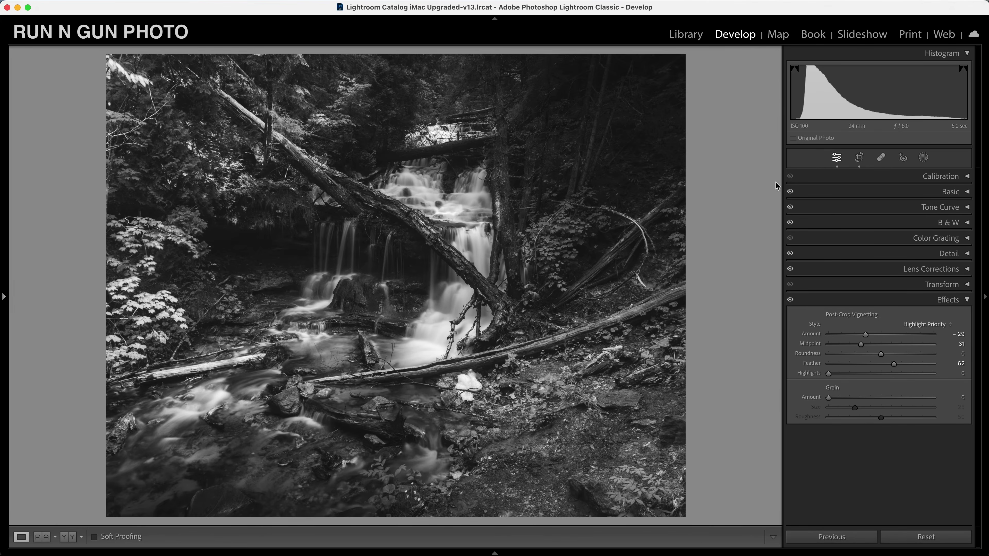
{"action": "key", "text": "super+z"}
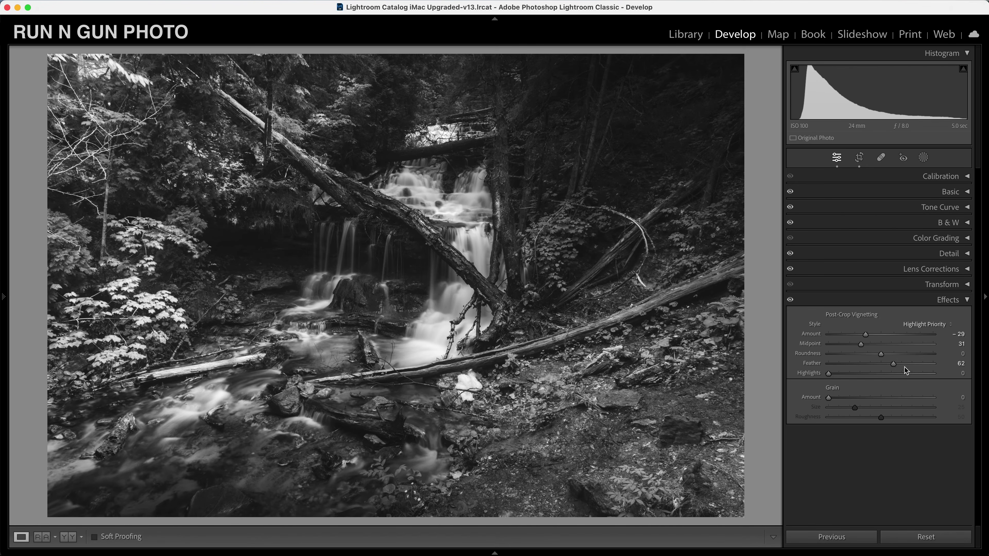
- Compare the edited black-and-white photo with its unedited color version
{"action": "left_click", "coordinate": [967, 300]}
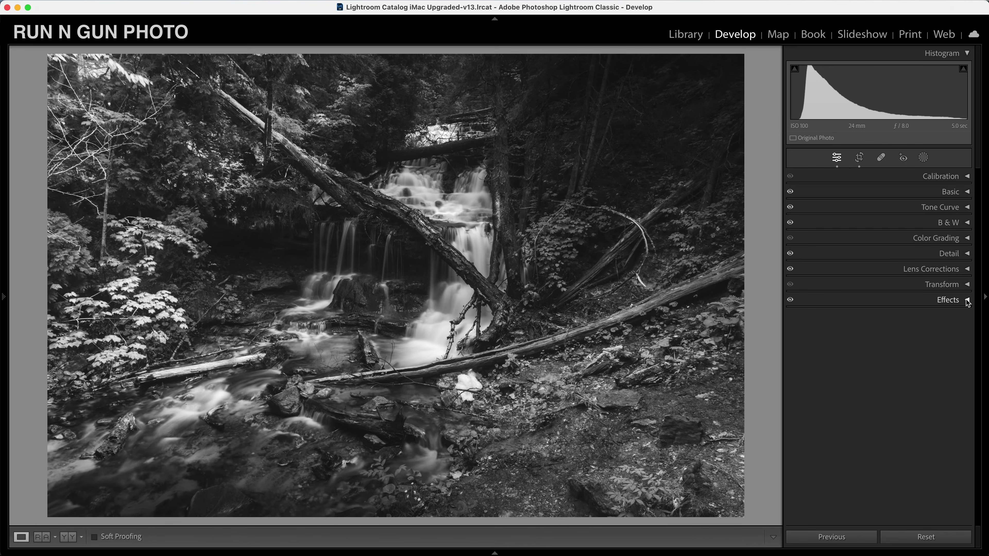
{"action": "key", "text": "backslash"}
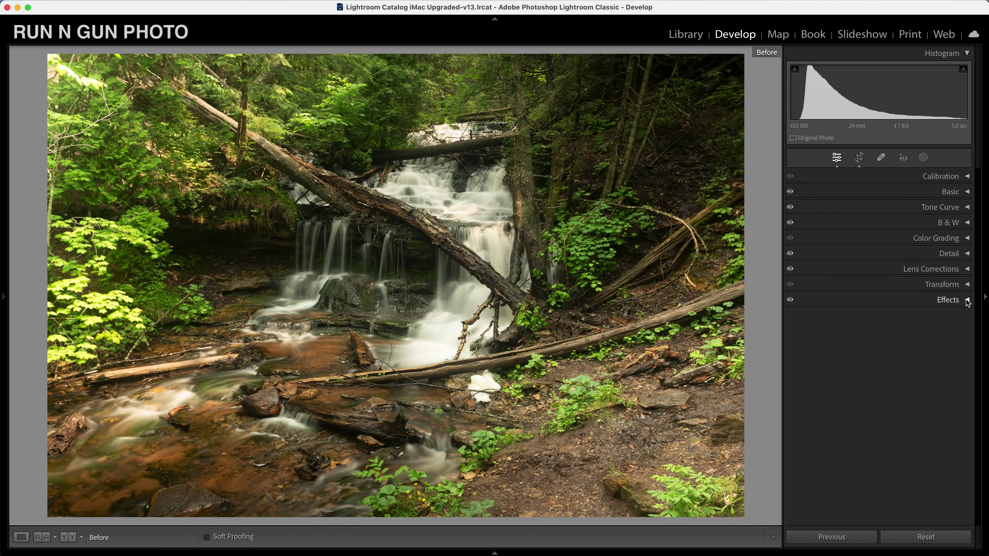
{"action": "key", "text": "backslash"}
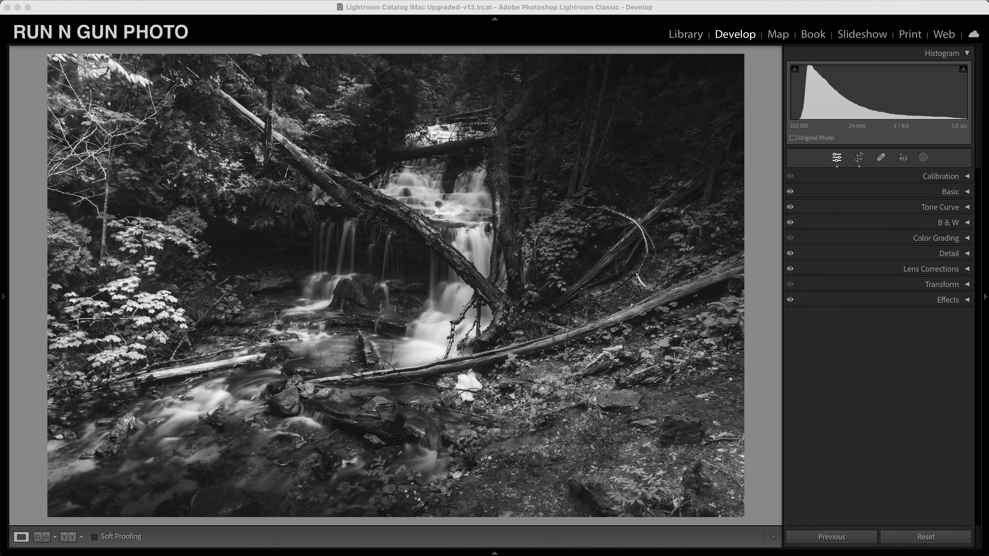
- Darken the photo's lower-right corner with a diagonal linear gradient mask at exposure −0.38, adjusting its extent toward the base of the falls
{"action": "left_click", "coordinate": [923, 158]}
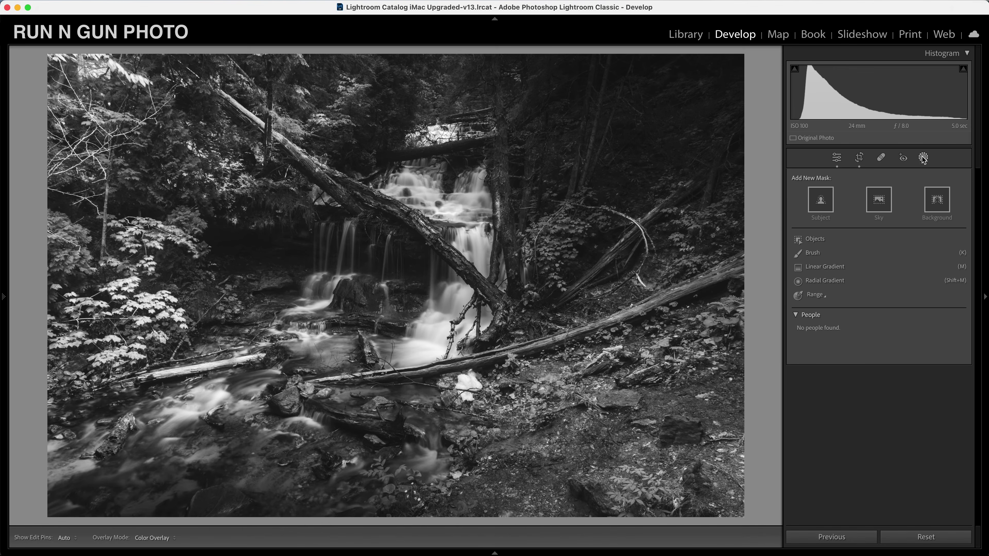
{"action": "left_click", "coordinate": [833, 267]}
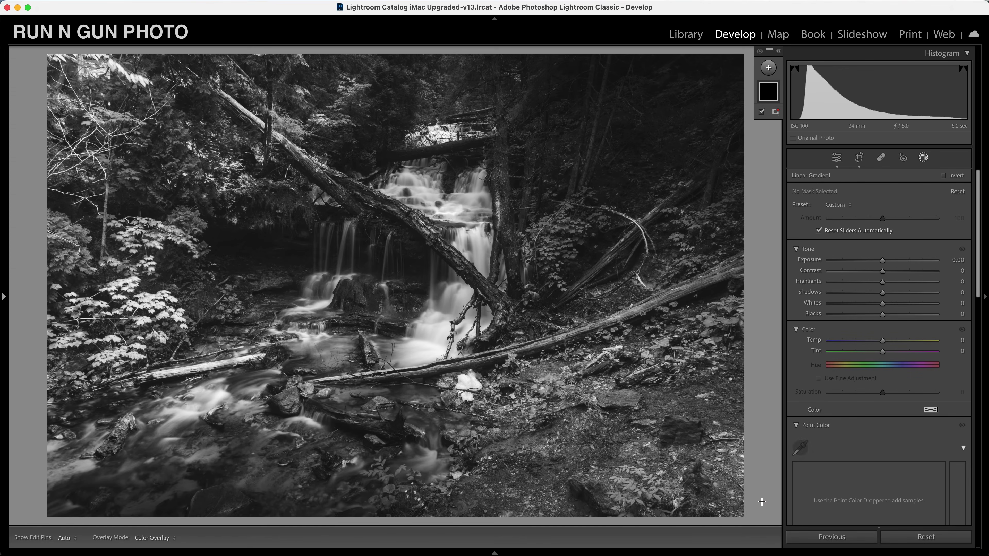
{"action": "left_click_drag", "start_coordinate": [766, 500], "coordinate": [532, 316]}
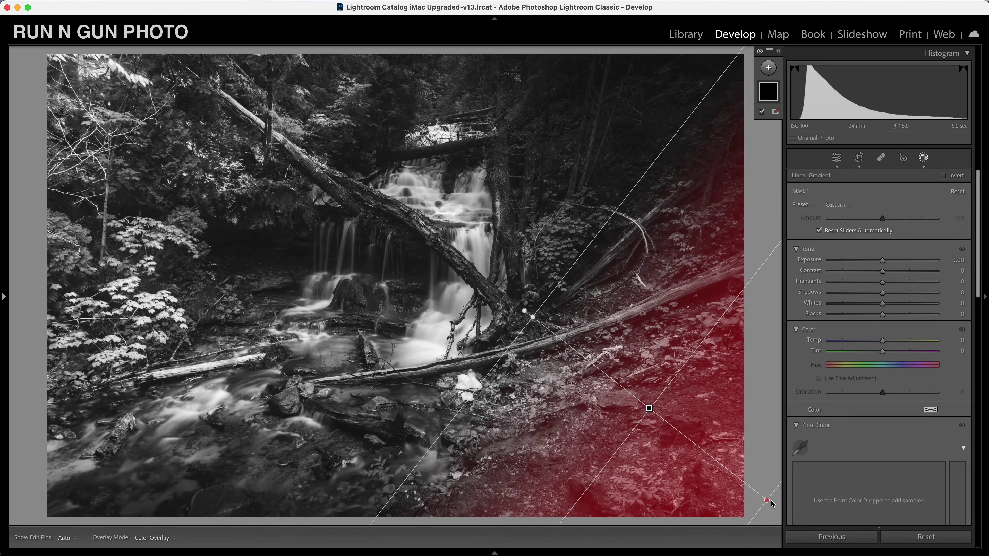
{"action": "left_click_drag", "start_coordinate": [754, 492], "coordinate": [702, 450]}
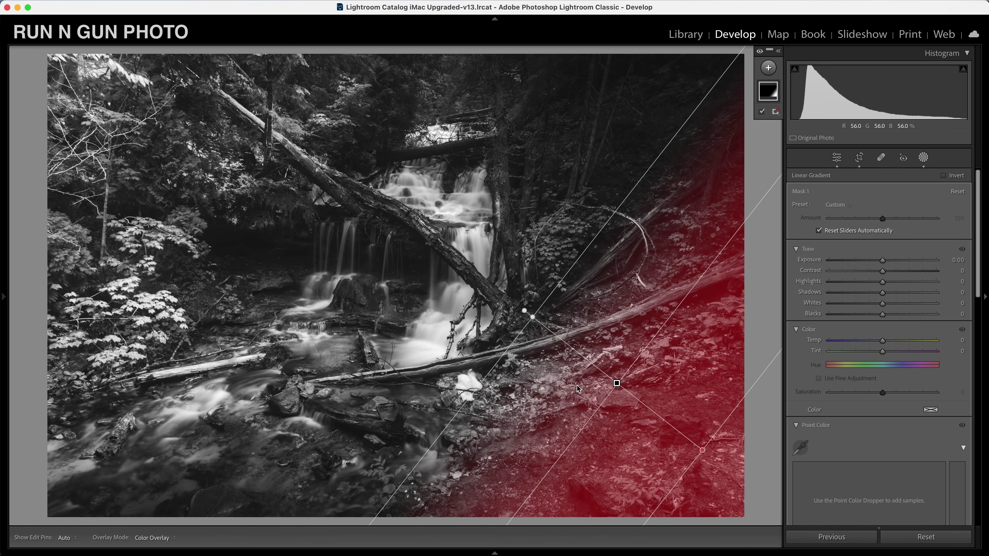
{"action": "left_click_drag", "start_coordinate": [884, 263], "coordinate": [878, 261]}
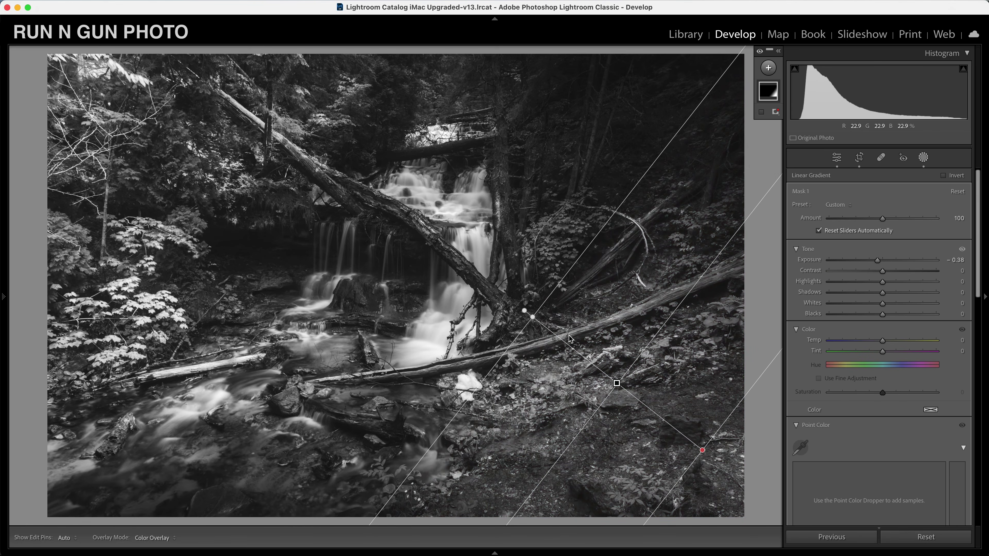
{"action": "left_click_drag", "start_coordinate": [533, 316], "coordinate": [513, 302]}
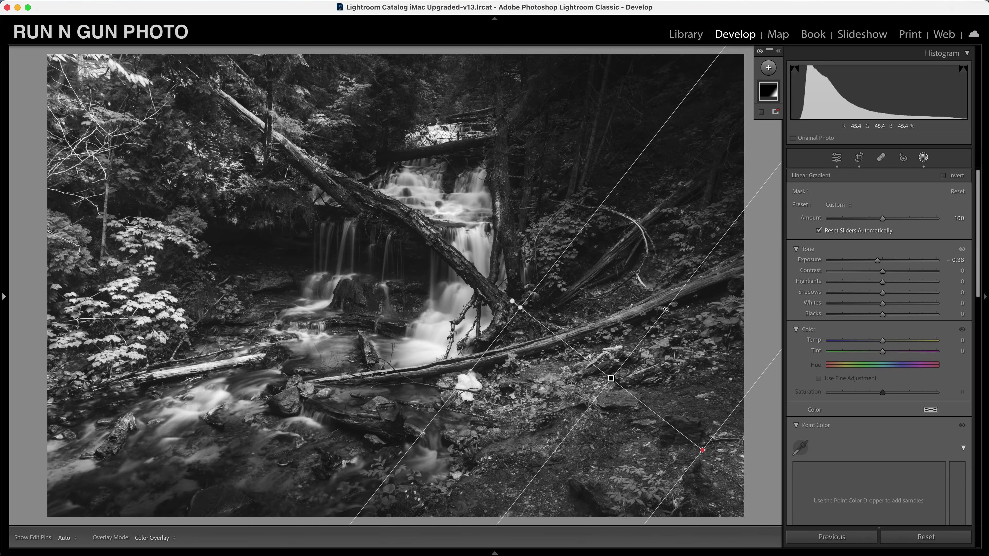
{"action": "left_click", "coordinate": [665, 310]}
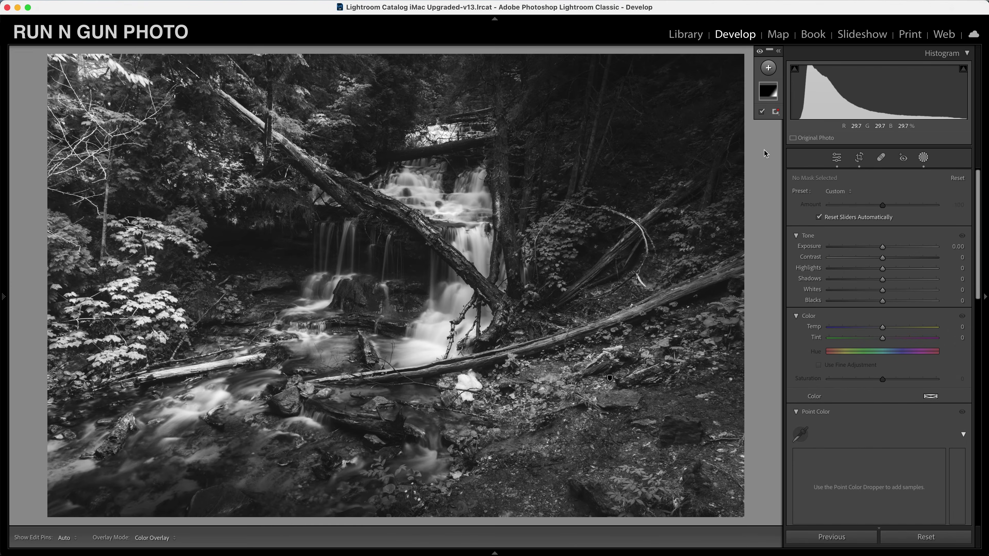
- Darken the photo's upper-left corner with a diagonal linear gradient mask at exposure −0.54, highlights −57 and blacks −10, and adjust its extent
{"action": "left_click", "coordinate": [769, 68]}
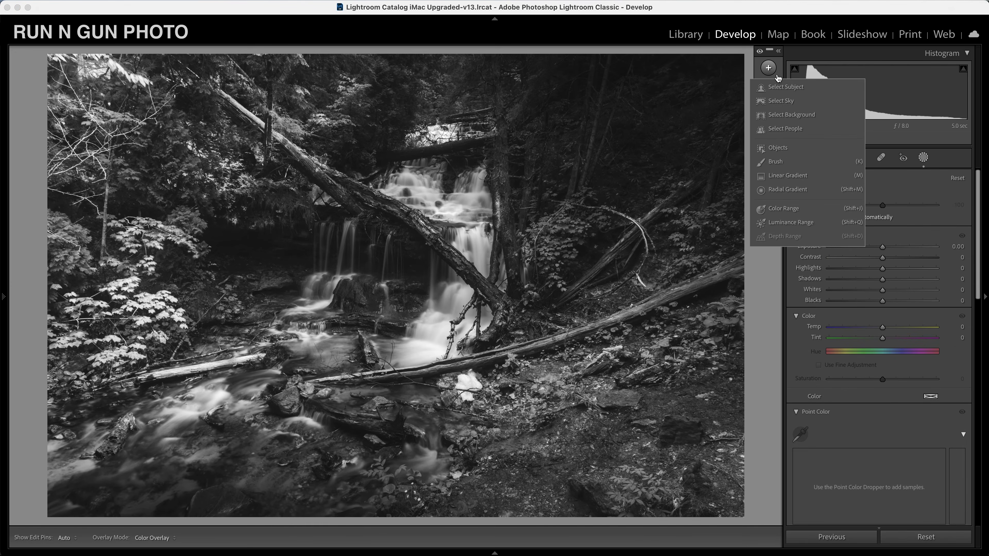
{"action": "left_click", "coordinate": [791, 177]}
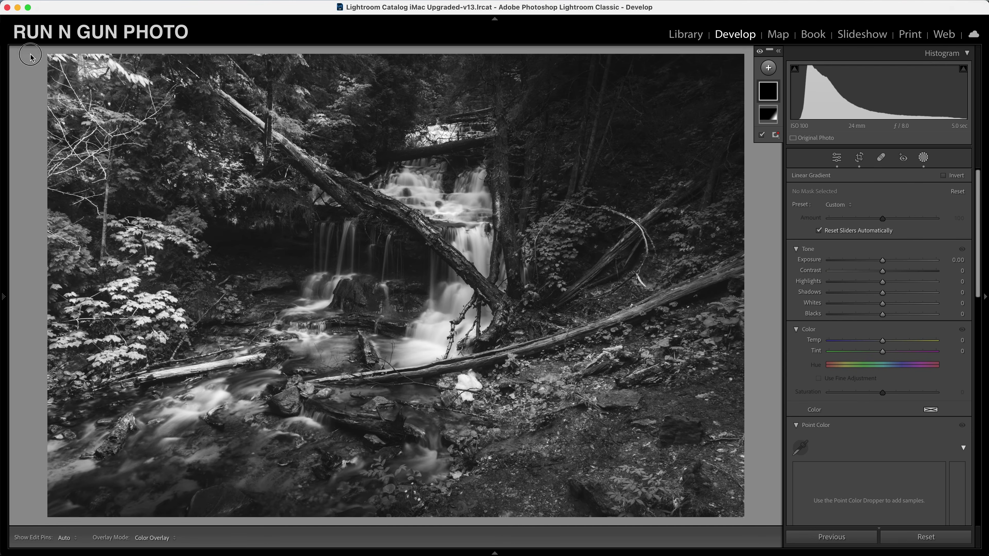
{"action": "left_click_drag", "start_coordinate": [24, 55], "coordinate": [277, 257]}
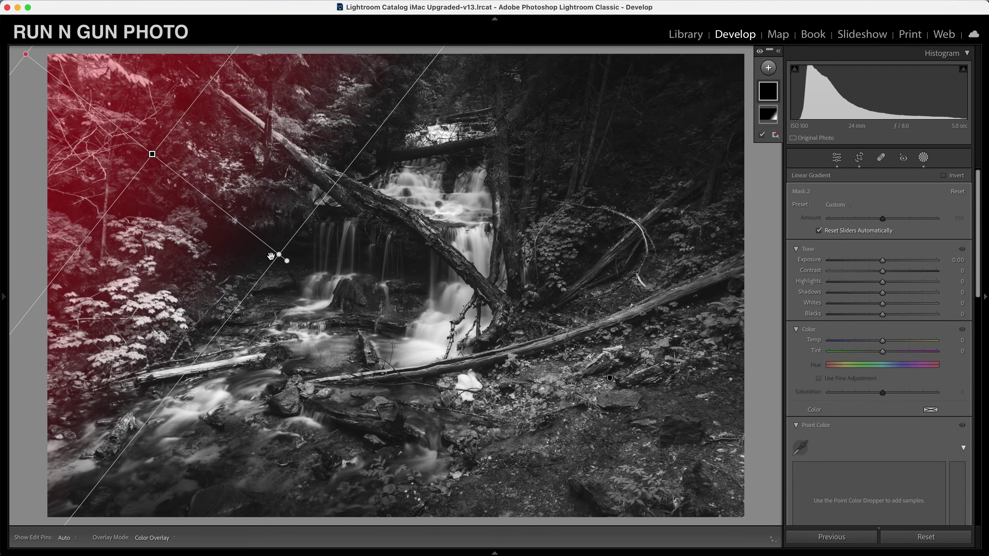
{"action": "left_click_drag", "start_coordinate": [883, 265], "coordinate": [852, 284]}
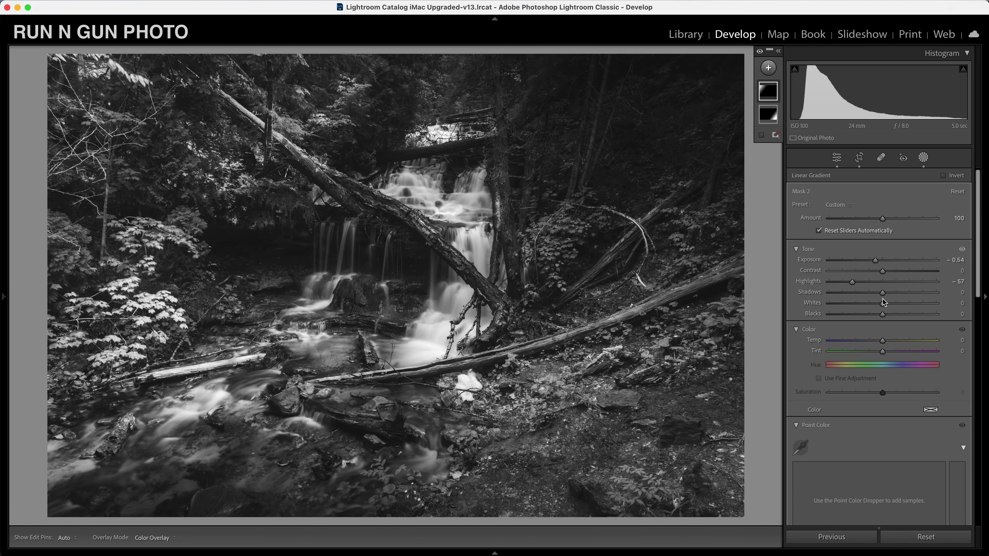
{"action": "left_click_drag", "start_coordinate": [882, 314], "coordinate": [877, 317]}
{"action": "mouse_move", "coordinate": [280, 257]}
{"action": "left_mouse_down"}
{"action": "mouse_move", "coordinate": [58, 65]}
{"action": "mouse_move", "coordinate": [31, 59]}
{"action": "mouse_move", "coordinate": [51, 65]}
{"action": "mouse_move", "coordinate": [42, 64]}
{"action": "left_mouse_up"}
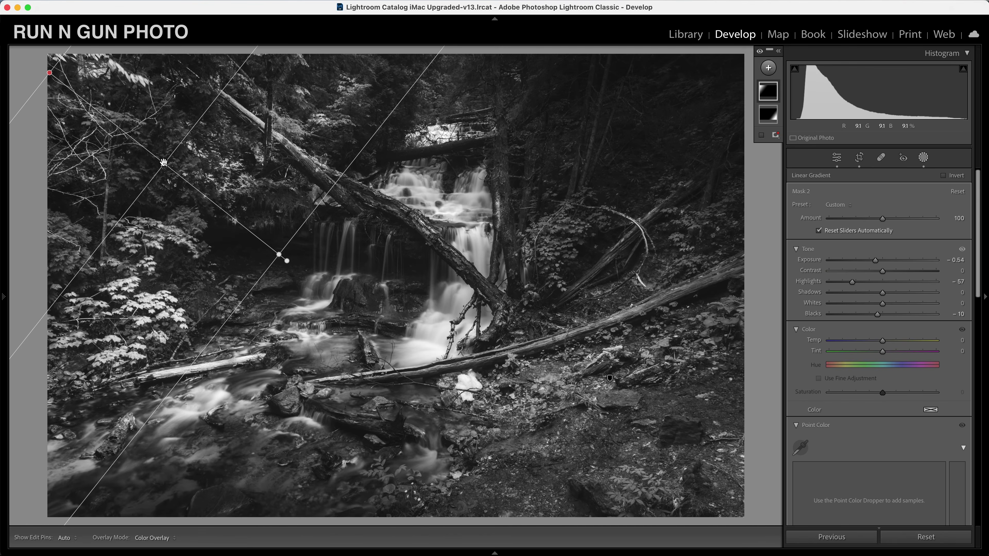
{"action": "mouse_move", "coordinate": [162, 161]}
{"action": "left_mouse_down"}
{"action": "mouse_move", "coordinate": [173, 160]}
{"action": "mouse_move", "coordinate": [148, 137]}
{"action": "mouse_move", "coordinate": [179, 153]}
{"action": "left_mouse_up"}
{"action": "key", "text": "Escape"}
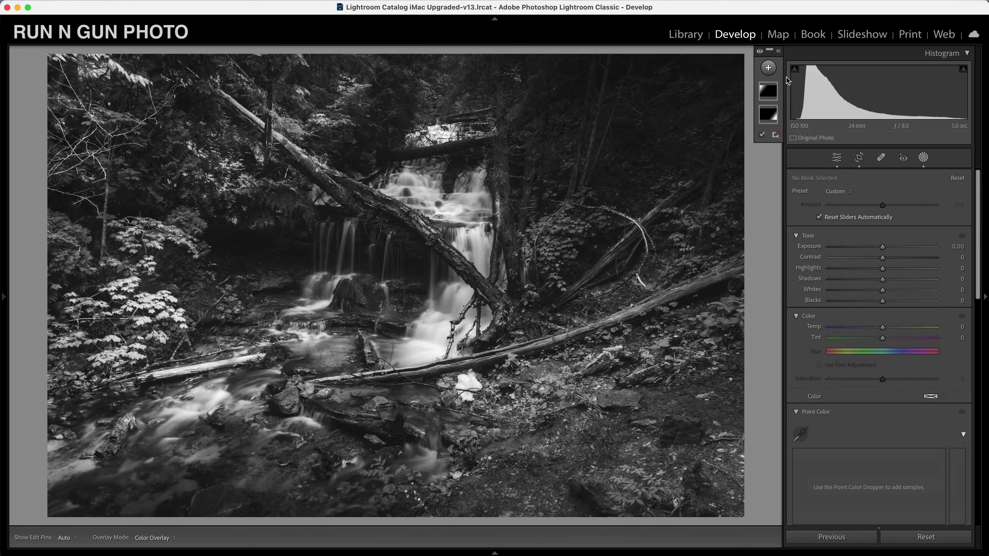
- Compare the photo with both gradient masks hidden and shown
{"action": "left_click", "coordinate": [760, 51]}
{"action": "left_click", "coordinate": [760, 52]}
{"action": "left_click", "coordinate": [760, 53]}
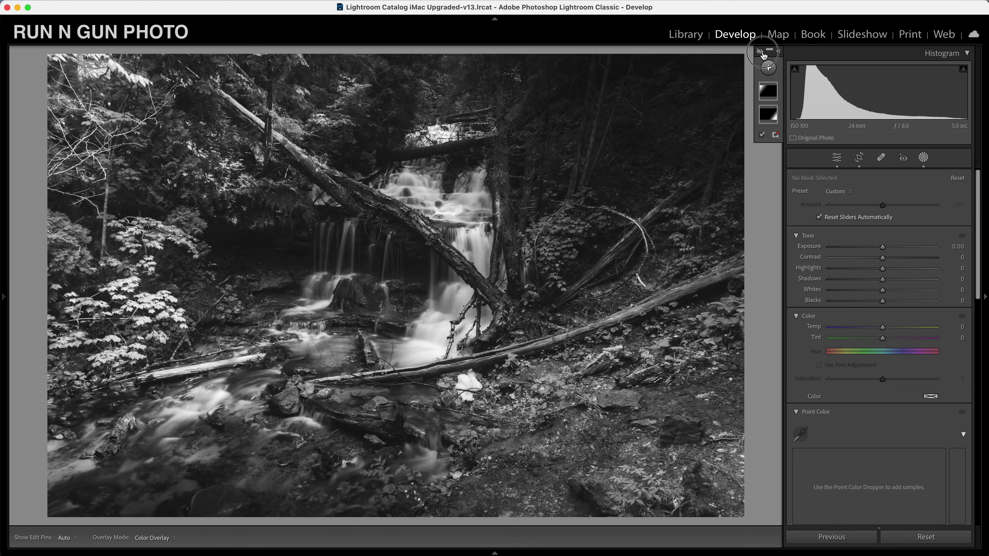
{"action": "left_click", "coordinate": [763, 54]}
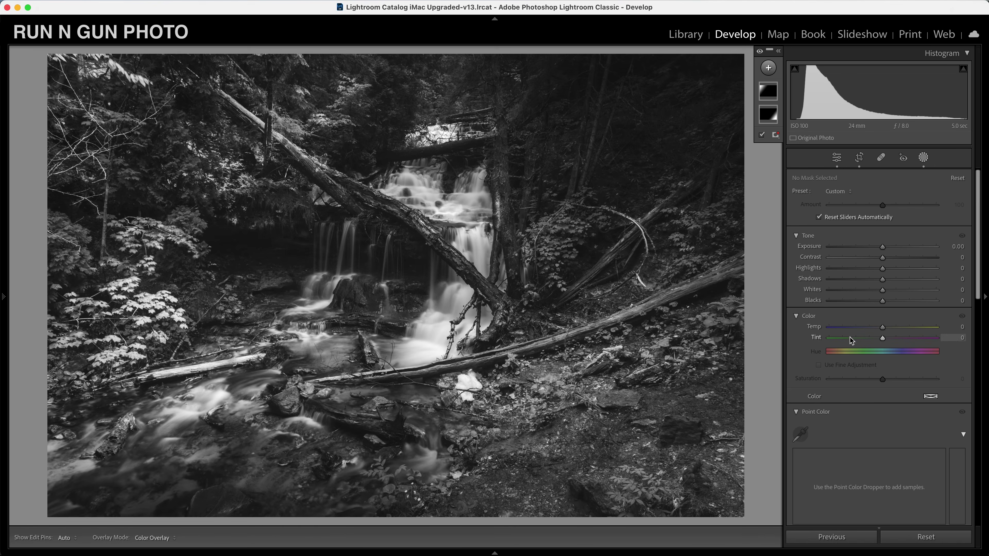
- Fine-tune the lower-right gradient's tones, and set the upper-left gradient to contrast −7, shadows −16, whites 6 and blacks −23
{"action": "left_click", "coordinate": [768, 114]}
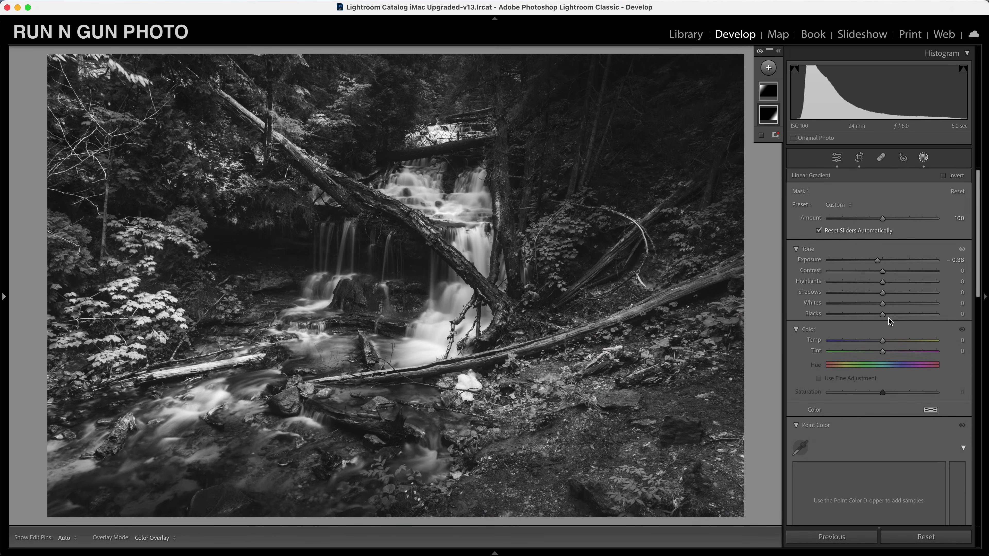
{"action": "left_click_drag", "start_coordinate": [883, 315], "coordinate": [881, 272]}
{"action": "left_click", "coordinate": [768, 114]}
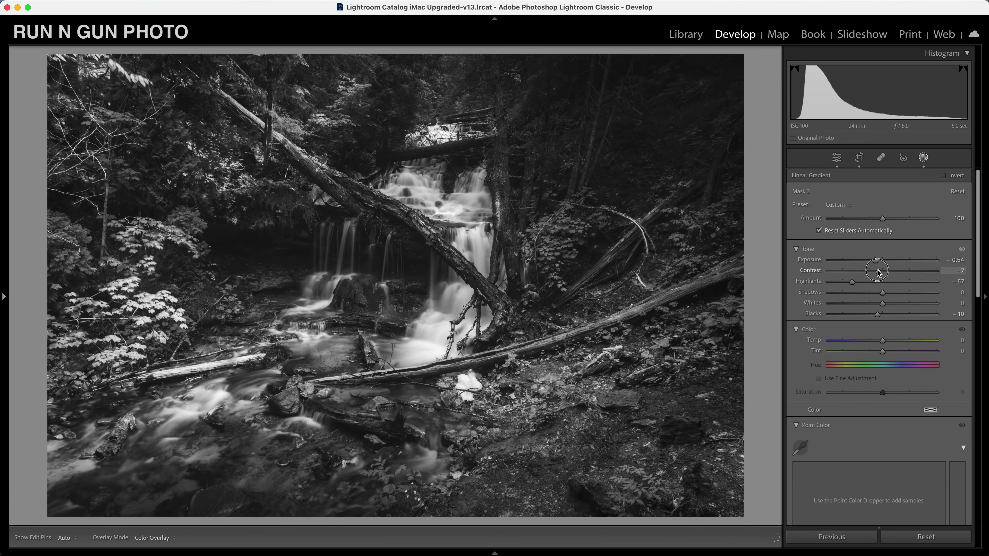
{"action": "left_click_drag", "start_coordinate": [879, 314], "coordinate": [873, 293]}
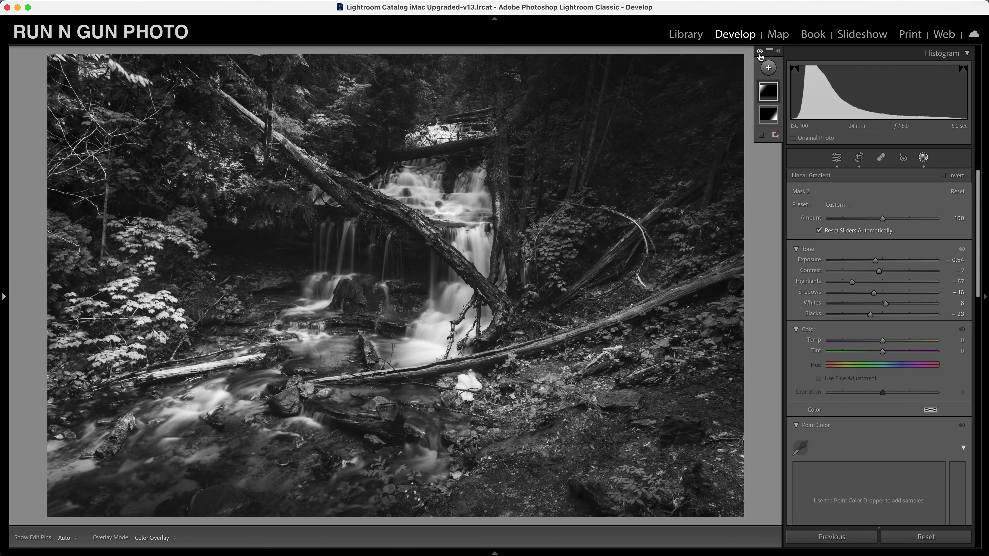
{"action": "left_click", "coordinate": [760, 56]}
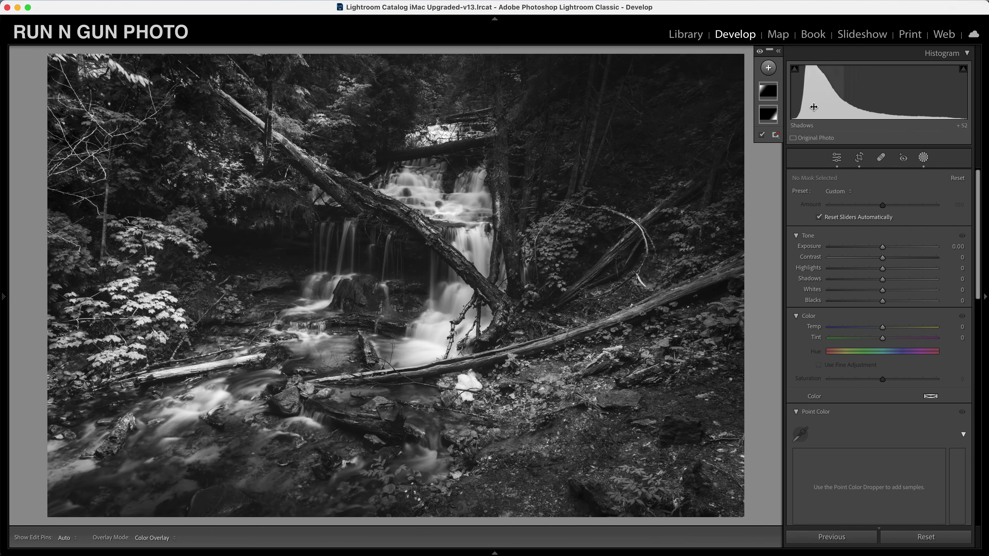
- Add a tilted radial gradient mask over the waterfall and brighten it with exposure 0.46, highlights −15 and whites 18
{"action": "left_click", "coordinate": [768, 68]}
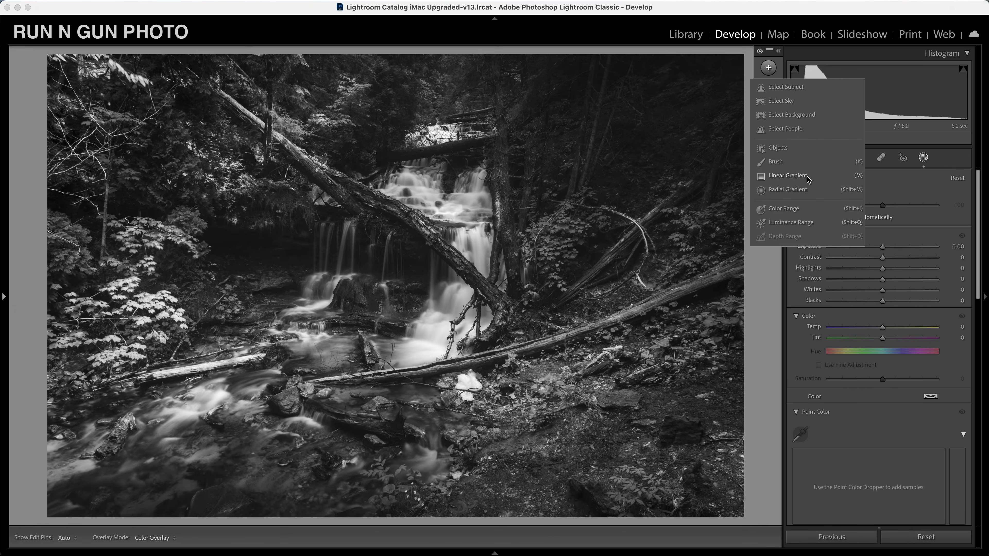
{"action": "left_click", "coordinate": [782, 190]}
{"action": "left_click_drag", "start_coordinate": [456, 145], "coordinate": [405, 257]}
{"action": "left_click_drag", "start_coordinate": [416, 97], "coordinate": [517, 316]}
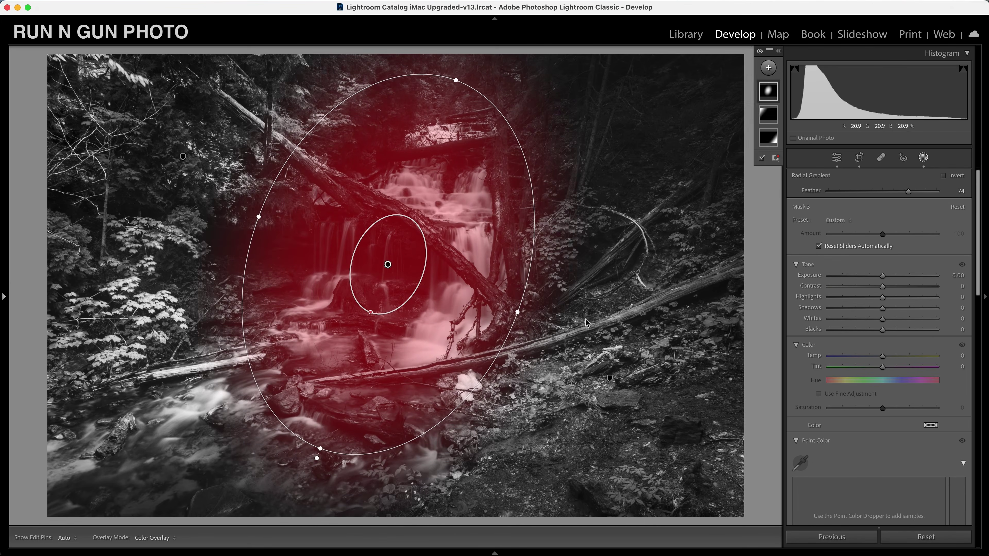
{"action": "left_click_drag", "start_coordinate": [883, 277], "coordinate": [875, 304]}
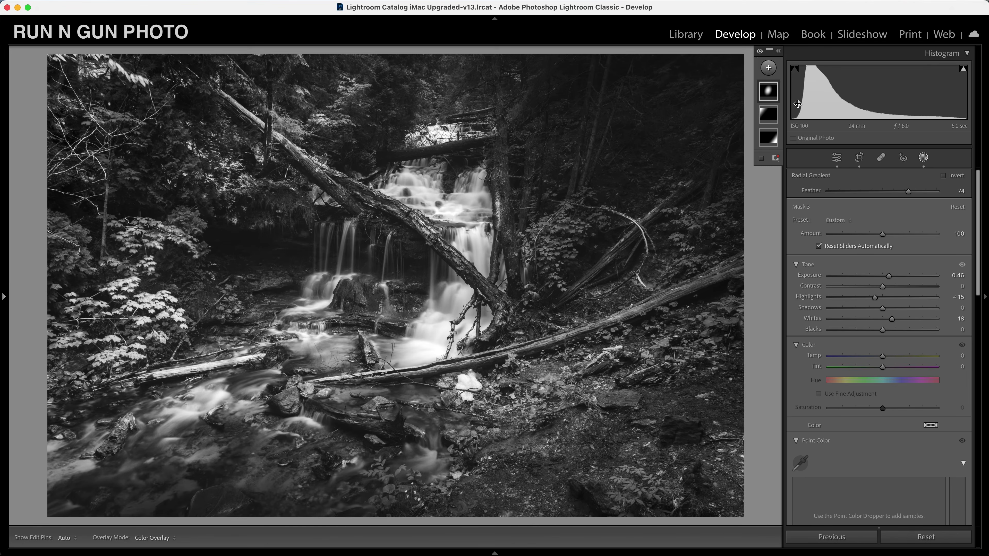
- Compare the photo with the masks hidden and shown, and shift the radial gradient slightly toward the main cascade
{"action": "left_click", "coordinate": [758, 53]}
{"action": "left_click", "coordinate": [758, 53]}
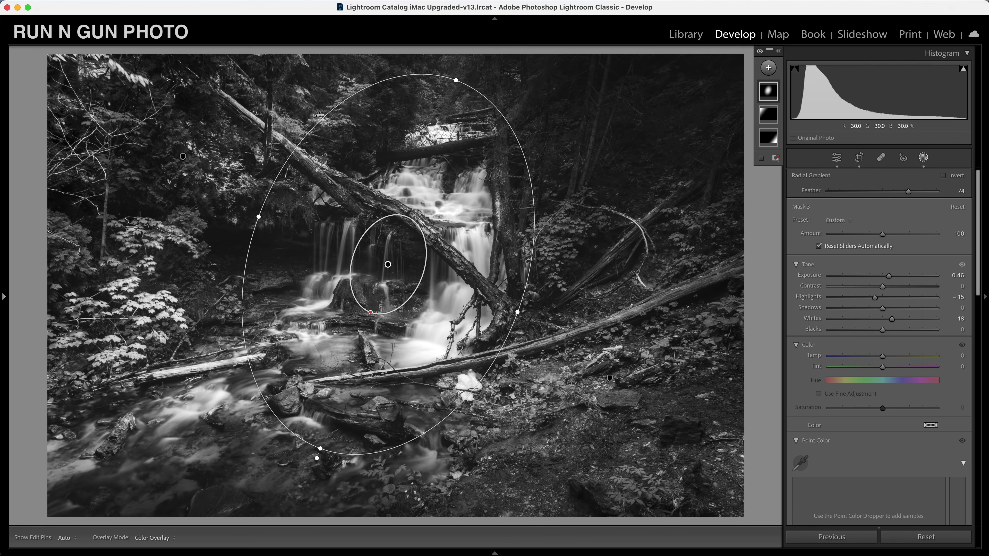
{"action": "left_click_drag", "start_coordinate": [392, 259], "coordinate": [398, 275]}
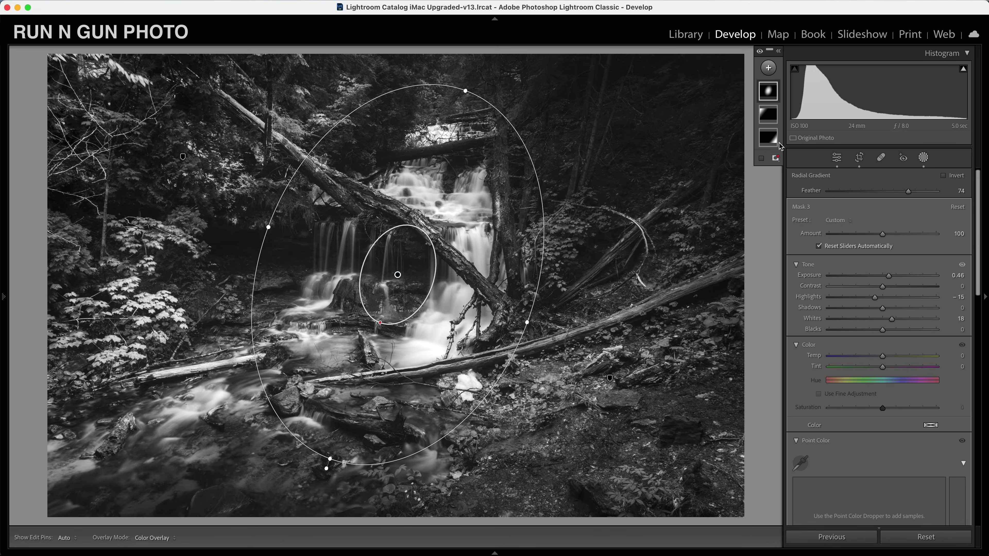
- Add a brush mask at size 8, feather 61 and exposure 0.24, and paint over details around the falls and the foliage beside them
{"action": "left_click", "coordinate": [768, 69]}
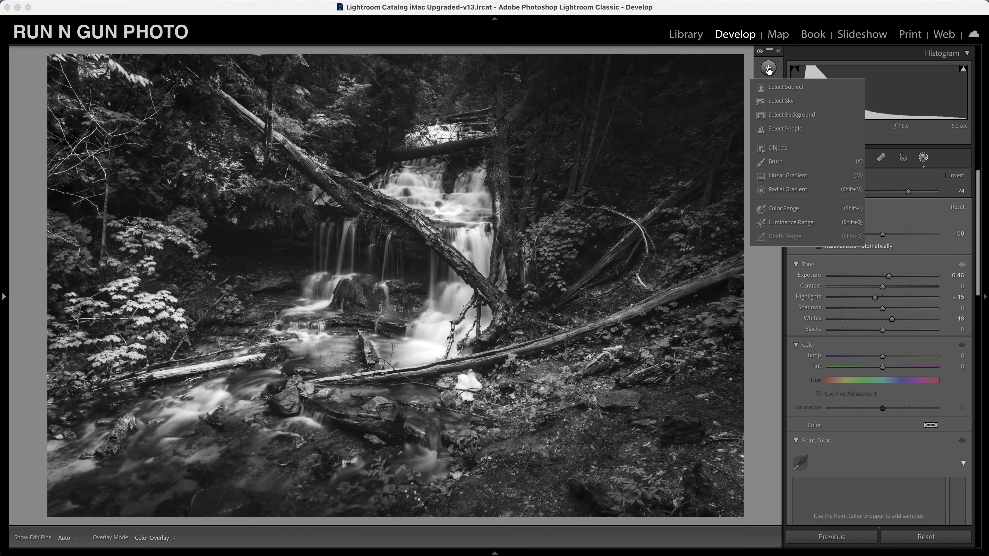
{"action": "left_click", "coordinate": [774, 161]}
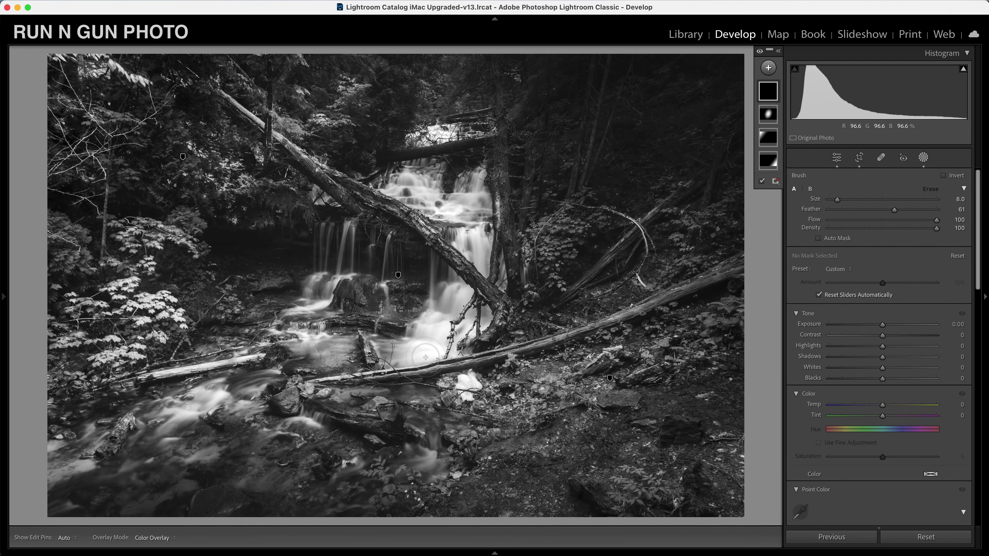
{"action": "key", "text": "super+equal"}
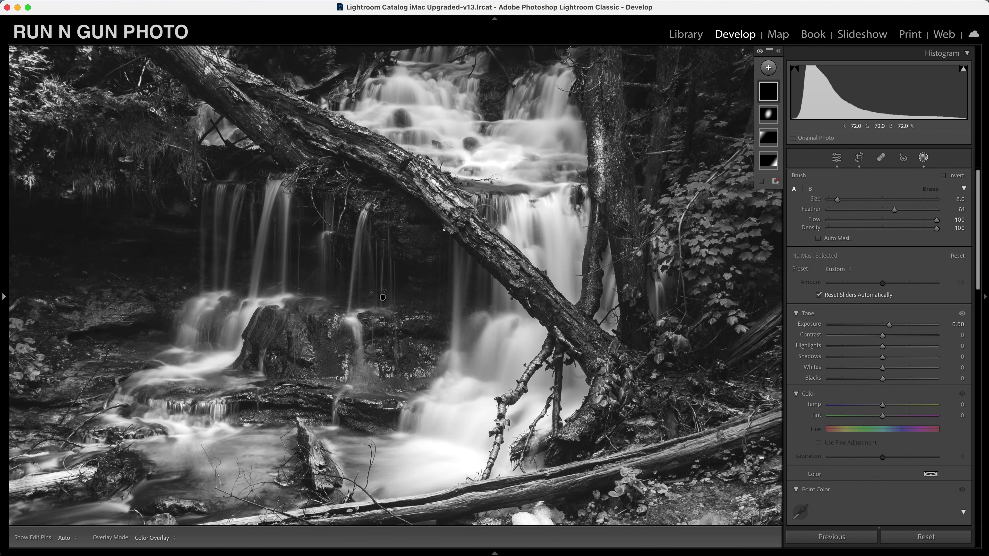
{"action": "mouse_move", "coordinate": [382, 298]}
{"action": "left_mouse_down"}
{"action": "mouse_move", "coordinate": [463, 166]}
{"action": "mouse_move", "coordinate": [419, 143]}
{"action": "mouse_move", "coordinate": [364, 137]}
{"action": "mouse_move", "coordinate": [350, 148]}
{"action": "left_mouse_up"}
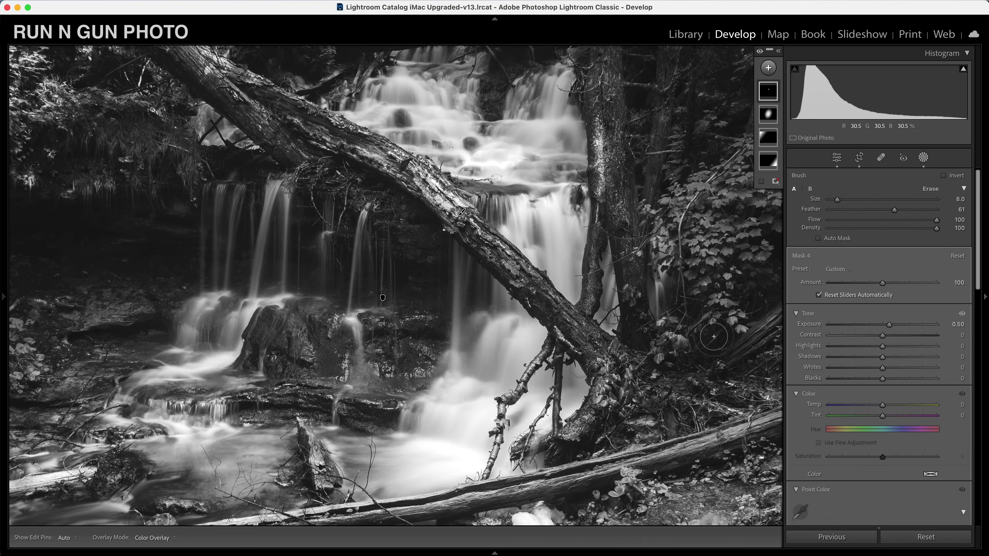
{"action": "left_click_drag", "start_coordinate": [892, 328], "coordinate": [886, 325]}
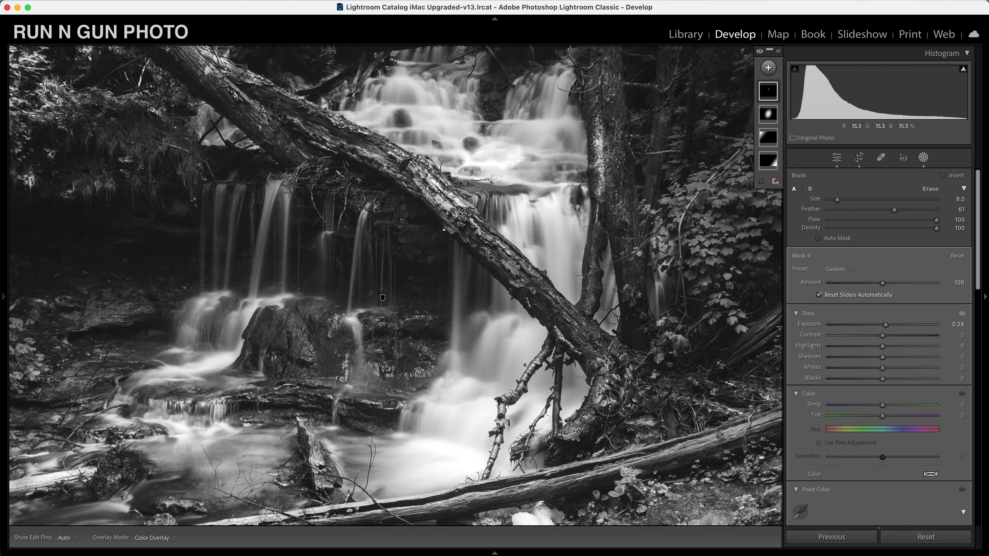
{"action": "key", "text": "super+z"}
{"action": "key", "text": "h"}
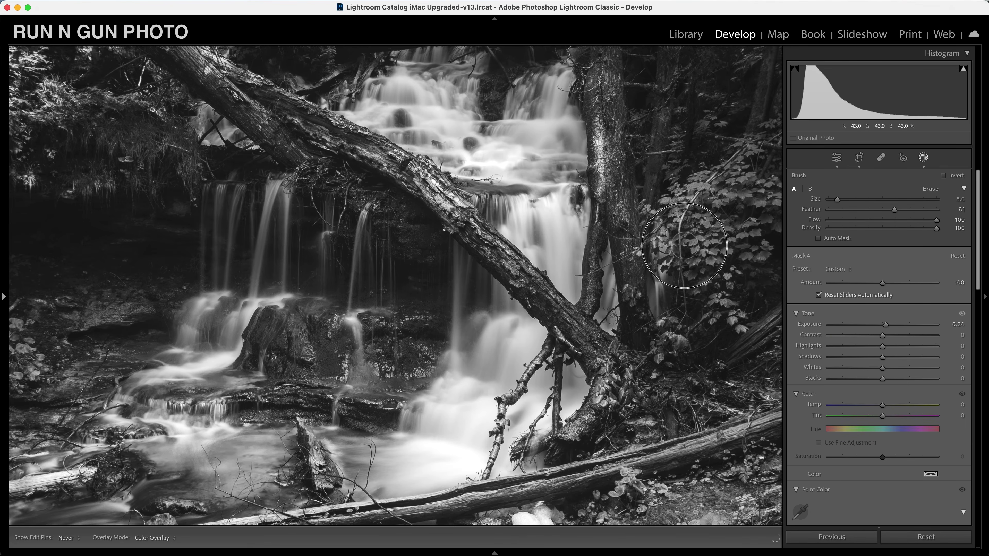
{"action": "key", "text": "h"}
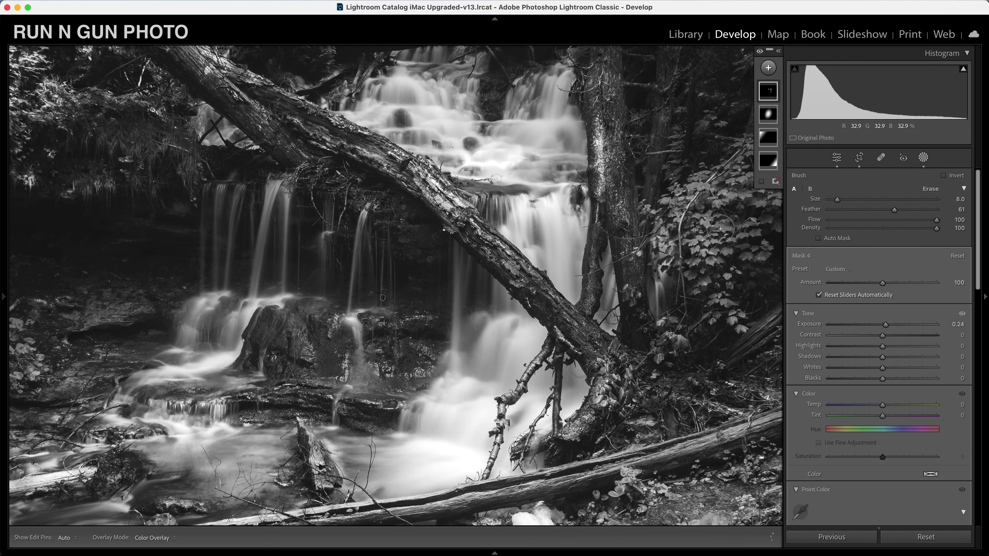
- Brush over the diagonal log, the small cascade, the foreground stream and the left bank, and set the mask's exposure to 0.37
{"action": "key", "text": "z"}
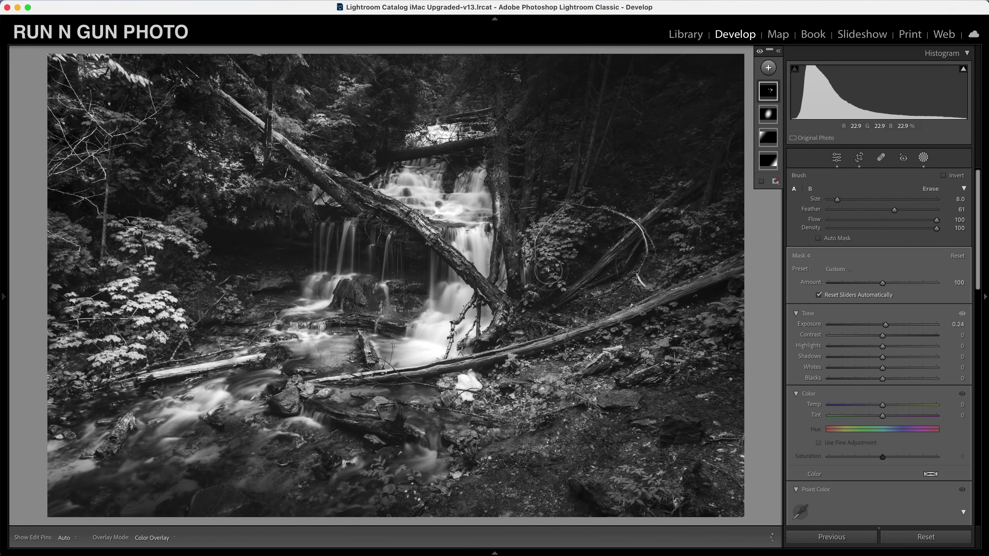
{"action": "mouse_move", "coordinate": [340, 196]}
{"action": "left_mouse_down"}
{"action": "mouse_move", "coordinate": [288, 175]}
{"action": "mouse_move", "coordinate": [272, 134]}
{"action": "left_mouse_up"}
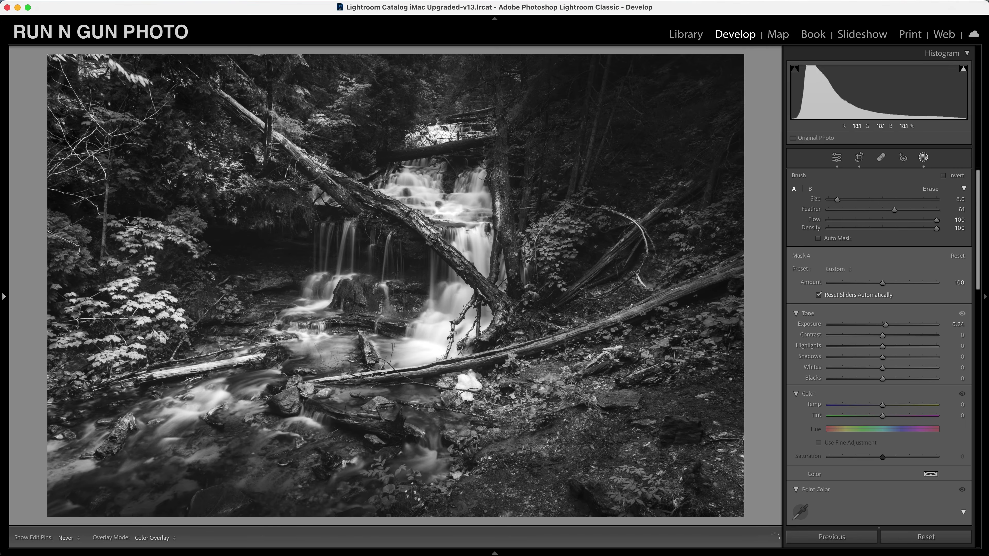
{"action": "left_click_drag", "start_coordinate": [333, 231], "coordinate": [304, 292]}
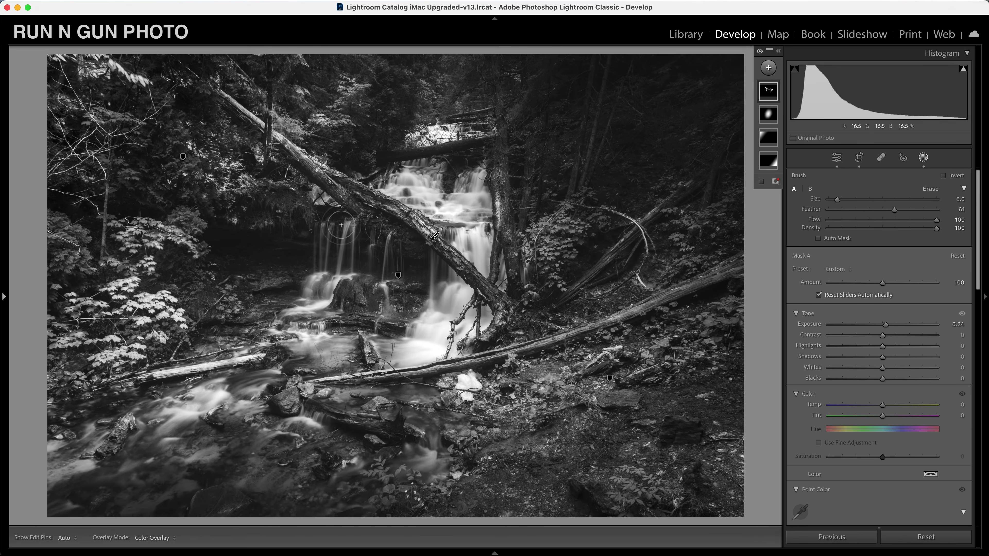
{"action": "mouse_move", "coordinate": [337, 222]}
{"action": "left_mouse_down"}
{"action": "mouse_move", "coordinate": [321, 249]}
{"action": "mouse_move", "coordinate": [344, 294]}
{"action": "left_mouse_up"}
{"action": "mouse_move", "coordinate": [318, 404]}
{"action": "left_mouse_down"}
{"action": "mouse_move", "coordinate": [402, 423]}
{"action": "mouse_move", "coordinate": [353, 419]}
{"action": "mouse_move", "coordinate": [334, 414]}
{"action": "mouse_move", "coordinate": [459, 436]}
{"action": "mouse_move", "coordinate": [483, 462]}
{"action": "left_mouse_up"}
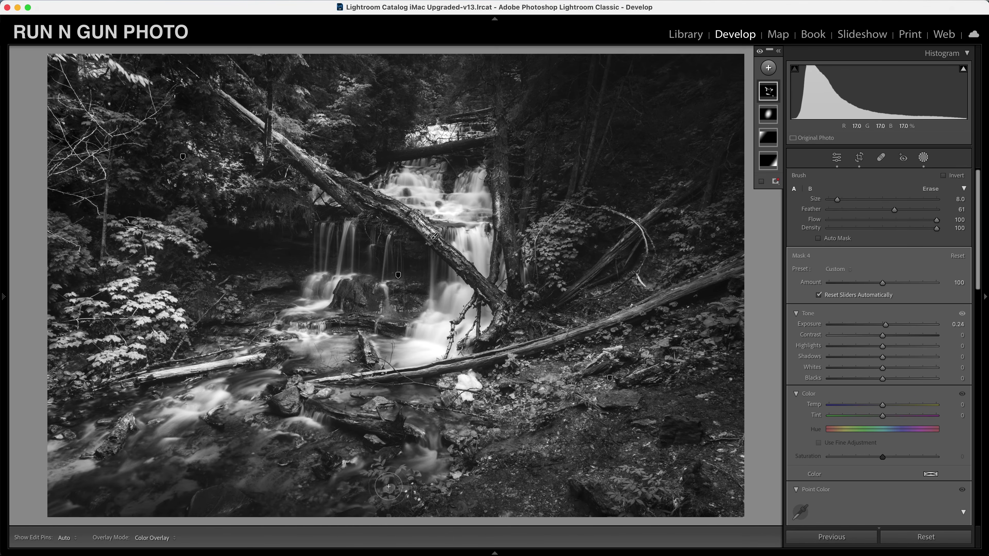
{"action": "mouse_move", "coordinate": [386, 485]}
{"action": "left_mouse_down"}
{"action": "mouse_move", "coordinate": [346, 506]}
{"action": "mouse_move", "coordinate": [352, 491]}
{"action": "mouse_move", "coordinate": [337, 464]}
{"action": "left_mouse_up"}
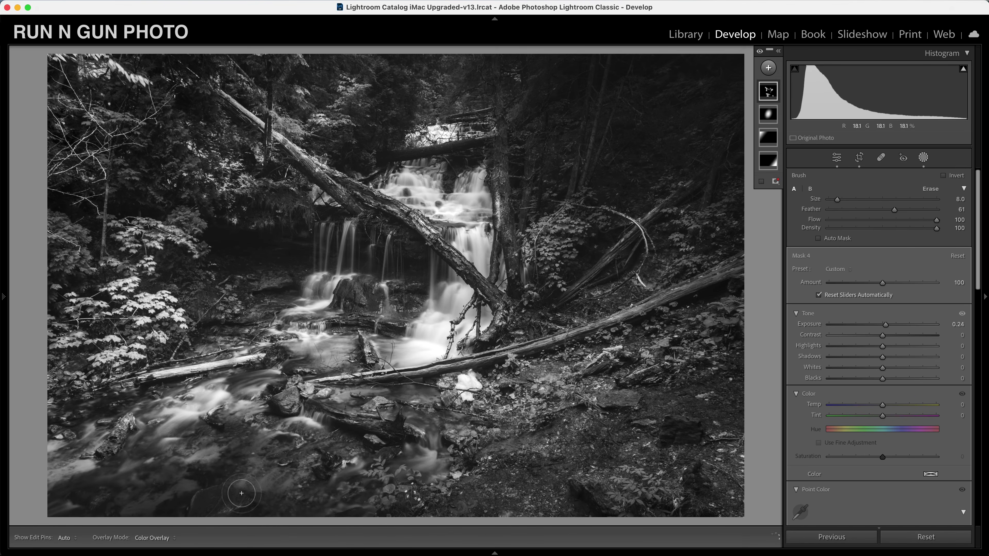
{"action": "mouse_move", "coordinate": [249, 494]}
{"action": "left_mouse_down"}
{"action": "mouse_move", "coordinate": [198, 513]}
{"action": "mouse_move", "coordinate": [216, 496]}
{"action": "mouse_move", "coordinate": [121, 503]}
{"action": "mouse_move", "coordinate": [133, 494]}
{"action": "left_mouse_up"}
{"action": "mouse_move", "coordinate": [279, 449]}
{"action": "left_mouse_down"}
{"action": "mouse_move", "coordinate": [255, 467]}
{"action": "mouse_move", "coordinate": [282, 453]}
{"action": "left_mouse_up"}
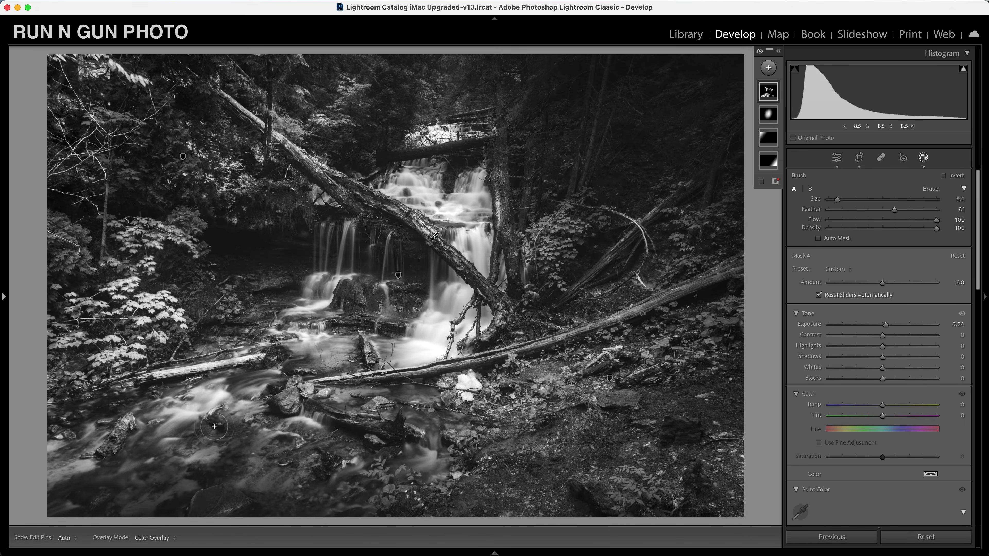
{"action": "mouse_move", "coordinate": [228, 297]}
{"action": "left_mouse_down"}
{"action": "mouse_move", "coordinate": [235, 310]}
{"action": "mouse_move", "coordinate": [280, 280]}
{"action": "left_mouse_up"}
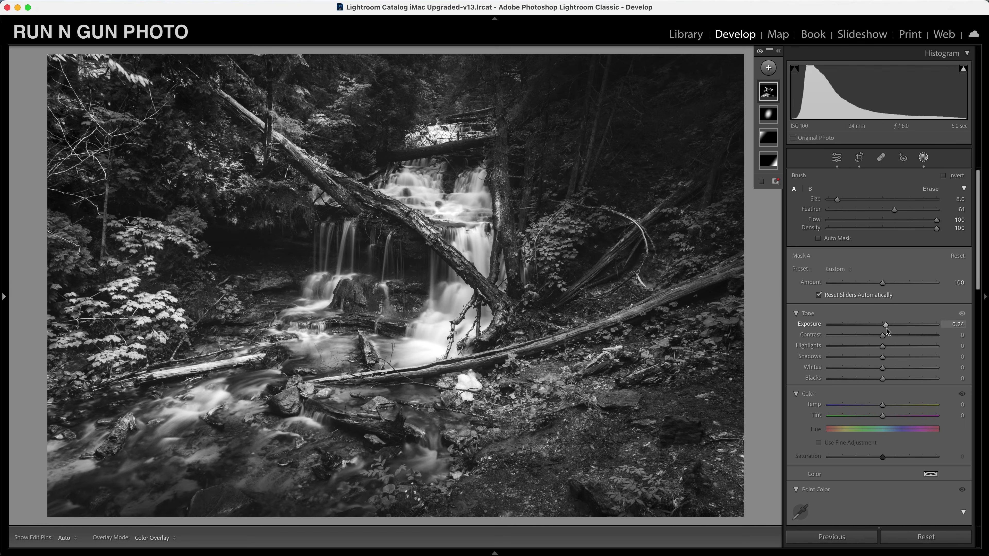
{"action": "left_click_drag", "start_coordinate": [886, 327], "coordinate": [886, 328]}
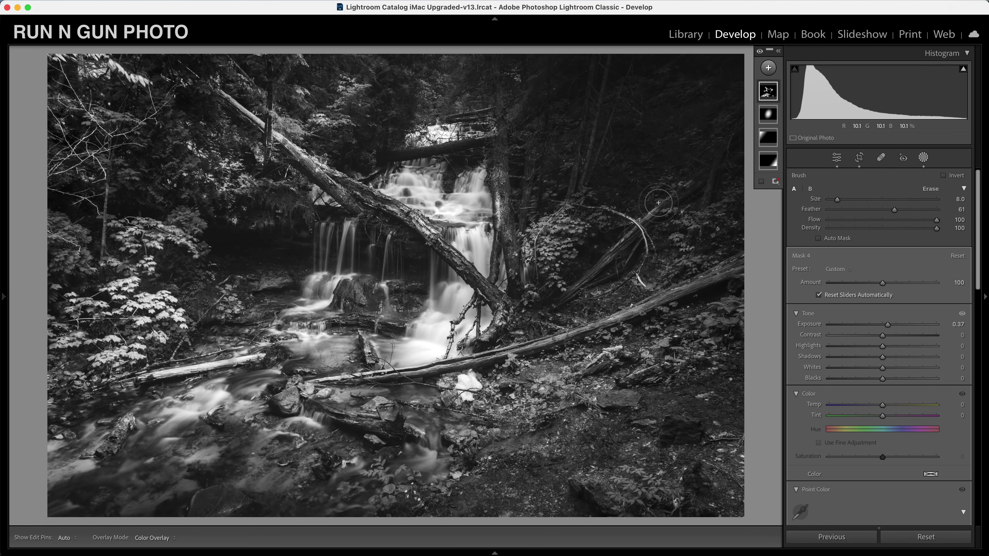
- Extend the brush mask over the tree trunk beside the falls, the upper cascade, and the rocks and ledges by the small falls
{"action": "mouse_move", "coordinate": [525, 133]}
{"action": "left_mouse_down"}
{"action": "mouse_move", "coordinate": [522, 87]}
{"action": "mouse_move", "coordinate": [504, 115]}
{"action": "mouse_move", "coordinate": [483, 100]}
{"action": "mouse_move", "coordinate": [487, 83]}
{"action": "left_mouse_up"}
{"action": "mouse_move", "coordinate": [494, 119]}
{"action": "left_mouse_down"}
{"action": "mouse_move", "coordinate": [503, 183]}
{"action": "mouse_move", "coordinate": [492, 232]}
{"action": "mouse_move", "coordinate": [479, 234]}
{"action": "left_mouse_up"}
{"action": "mouse_move", "coordinate": [364, 164]}
{"action": "left_mouse_down"}
{"action": "mouse_move", "coordinate": [408, 140]}
{"action": "mouse_move", "coordinate": [447, 165]}
{"action": "left_mouse_up"}
{"action": "mouse_move", "coordinate": [399, 249]}
{"action": "left_mouse_down"}
{"action": "mouse_move", "coordinate": [388, 249]}
{"action": "mouse_move", "coordinate": [385, 281]}
{"action": "mouse_move", "coordinate": [368, 292]}
{"action": "left_mouse_up"}
{"action": "key", "text": "super+equal"}
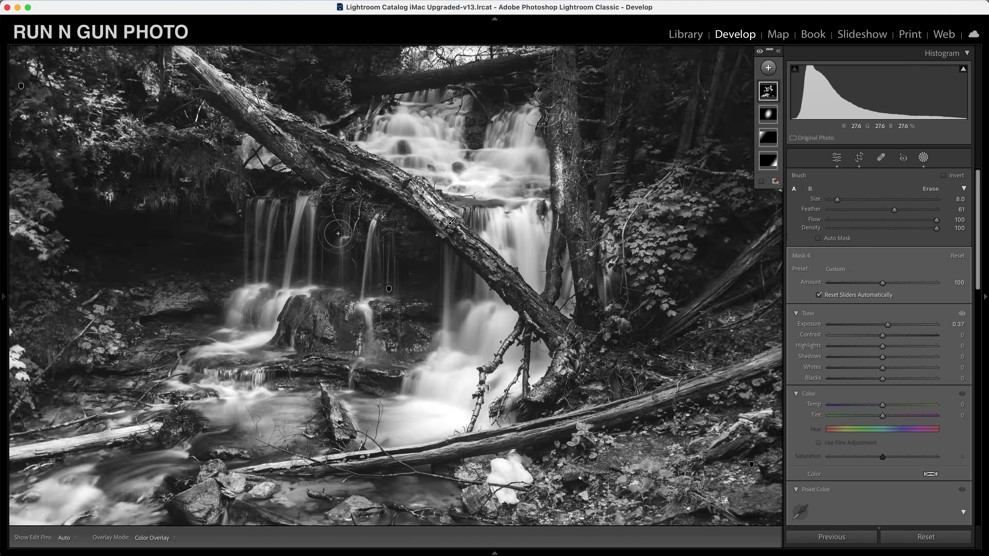
{"action": "mouse_move", "coordinate": [223, 194]}
{"action": "left_mouse_down"}
{"action": "mouse_move", "coordinate": [204, 202]}
{"action": "mouse_move", "coordinate": [203, 249]}
{"action": "mouse_move", "coordinate": [219, 232]}
{"action": "mouse_move", "coordinate": [225, 200]}
{"action": "mouse_move", "coordinate": [217, 277]}
{"action": "mouse_move", "coordinate": [255, 299]}
{"action": "left_mouse_up"}
{"action": "left_click_drag", "start_coordinate": [272, 339], "coordinate": [259, 373]}
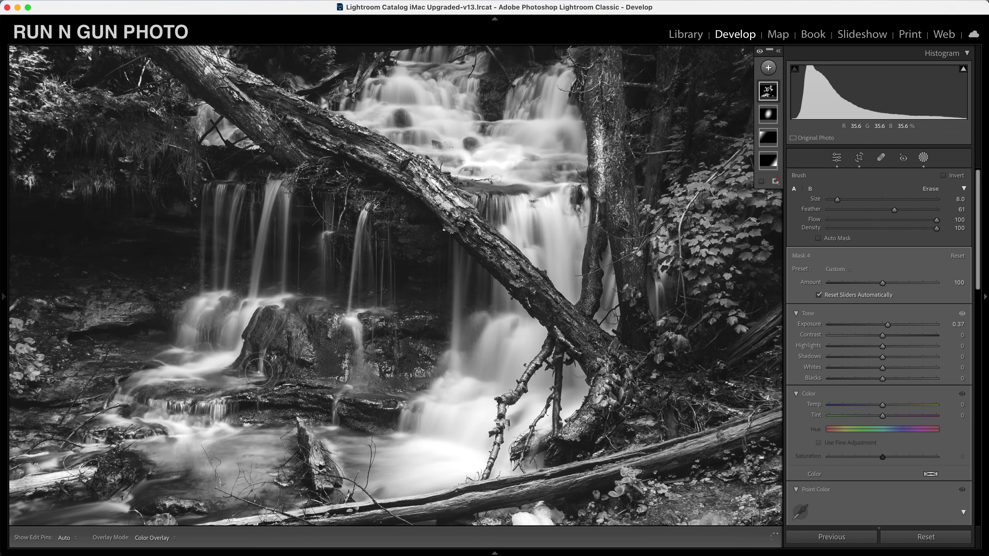
{"action": "mouse_move", "coordinate": [352, 378]}
{"action": "left_mouse_down"}
{"action": "mouse_move", "coordinate": [367, 345]}
{"action": "mouse_move", "coordinate": [362, 351]}
{"action": "left_mouse_up"}
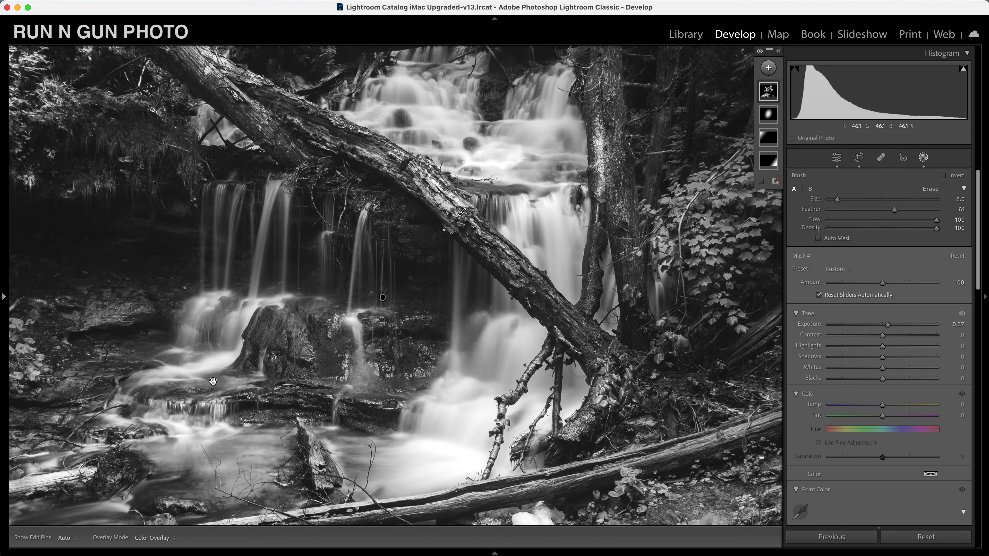
- Brush the lightening mask over the left bank's undergrowth, the pool, and the rocks and submerged log in the foreground stream
{"action": "left_click_drag", "start_coordinate": [213, 381], "coordinate": [576, 317]}
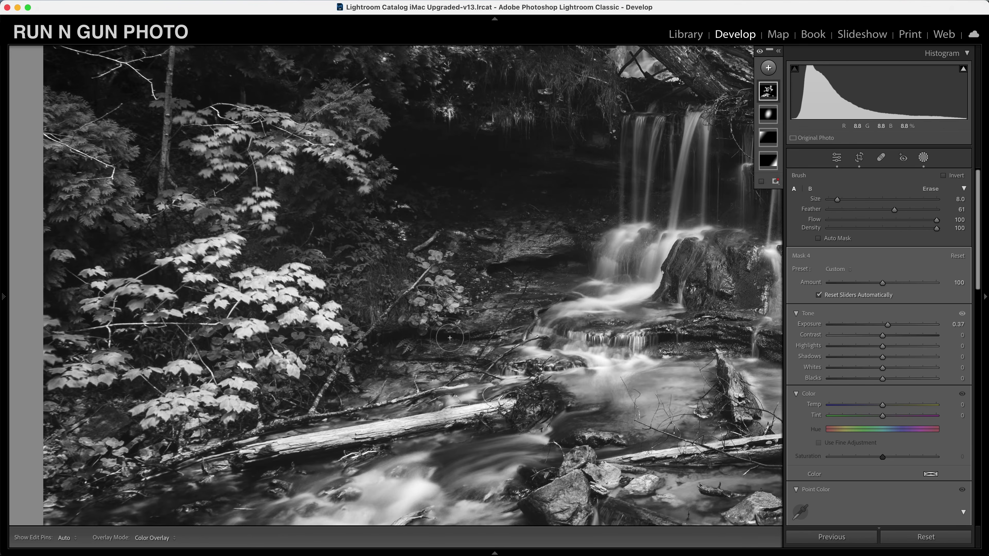
{"action": "left_click_drag", "start_coordinate": [450, 337], "coordinate": [396, 331]}
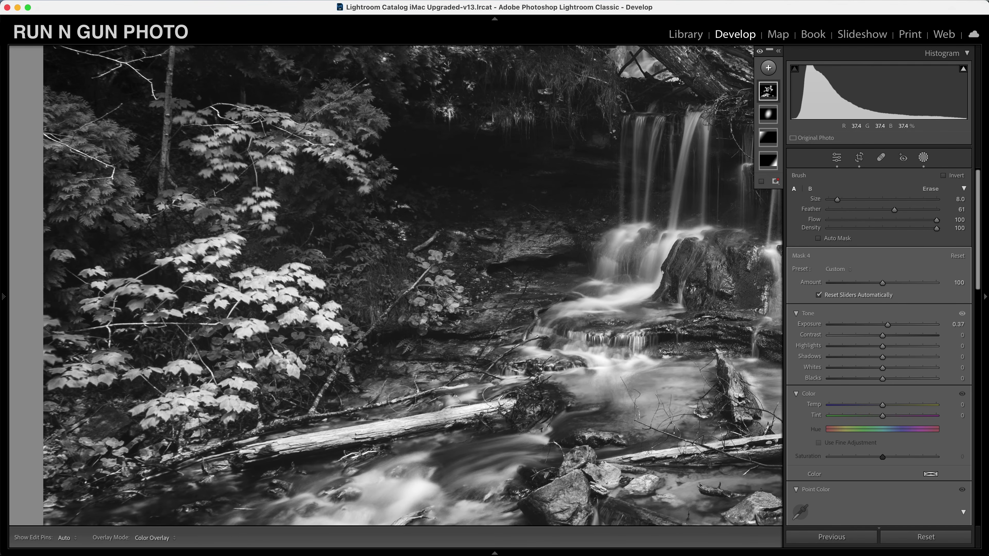
{"action": "mouse_move", "coordinate": [612, 426]}
{"action": "left_mouse_down"}
{"action": "mouse_move", "coordinate": [442, 345]}
{"action": "mouse_move", "coordinate": [442, 363]}
{"action": "mouse_move", "coordinate": [465, 370]}
{"action": "left_mouse_up"}
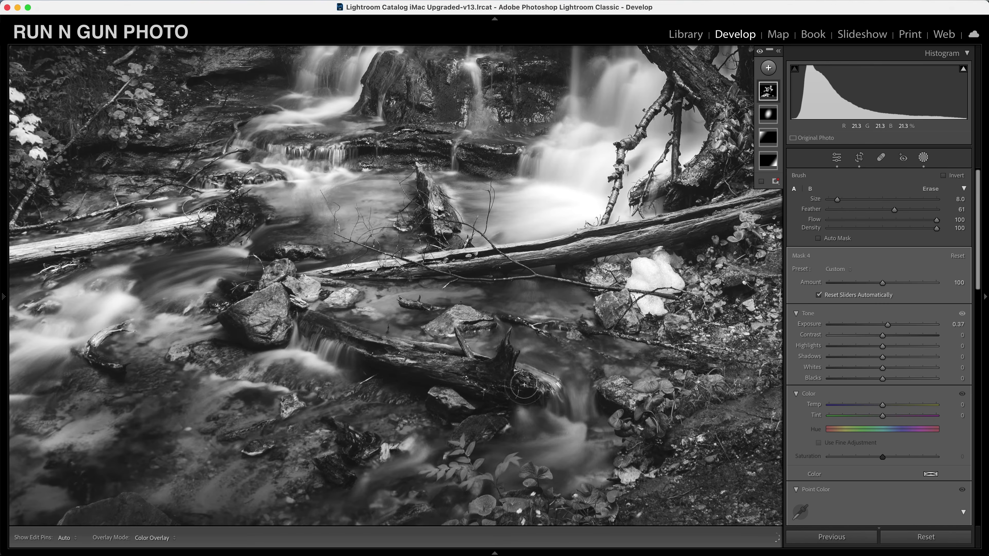
{"action": "mouse_move", "coordinate": [351, 346]}
{"action": "left_mouse_down"}
{"action": "mouse_move", "coordinate": [299, 340]}
{"action": "mouse_move", "coordinate": [238, 369]}
{"action": "mouse_move", "coordinate": [216, 403]}
{"action": "mouse_move", "coordinate": [179, 413]}
{"action": "left_mouse_up"}
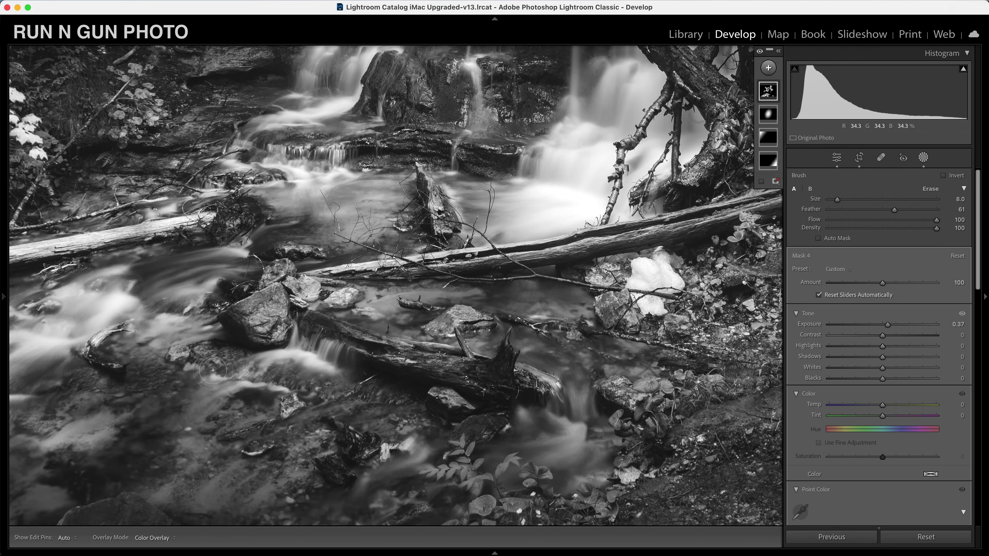
{"action": "key", "text": "h"}
{"action": "key", "text": "h"}
{"action": "left_click_drag", "start_coordinate": [175, 300], "coordinate": [272, 245]}
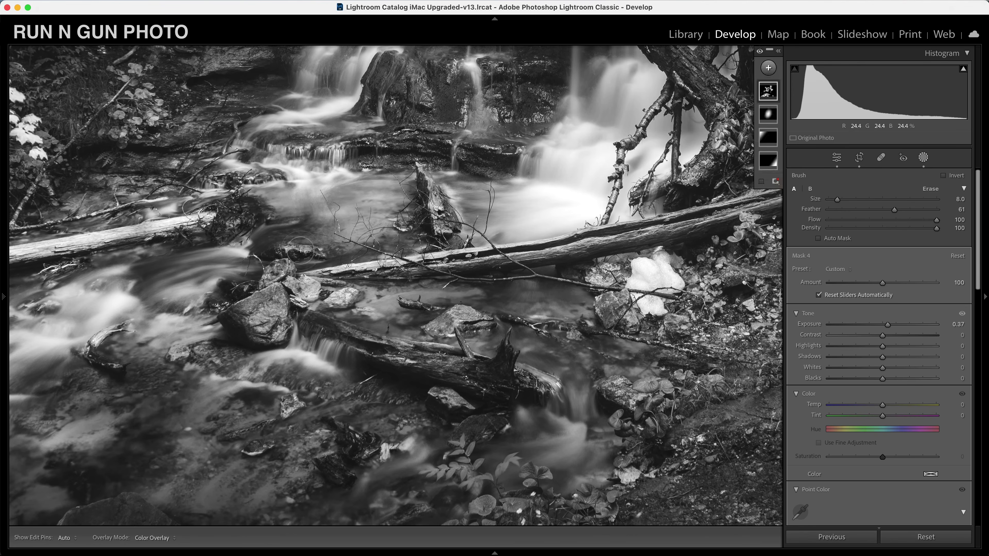
{"action": "left_click", "coordinate": [446, 179]}
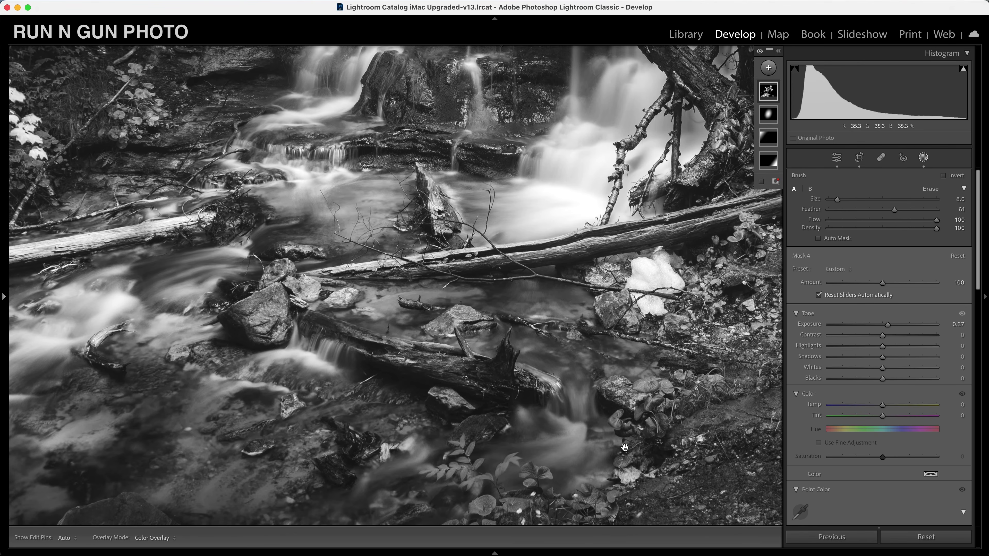
- Brush the lightening mask over the leafy plants and water at the stream's edge near the photo's lower border
{"action": "left_click_drag", "start_coordinate": [625, 447], "coordinate": [566, 350]}
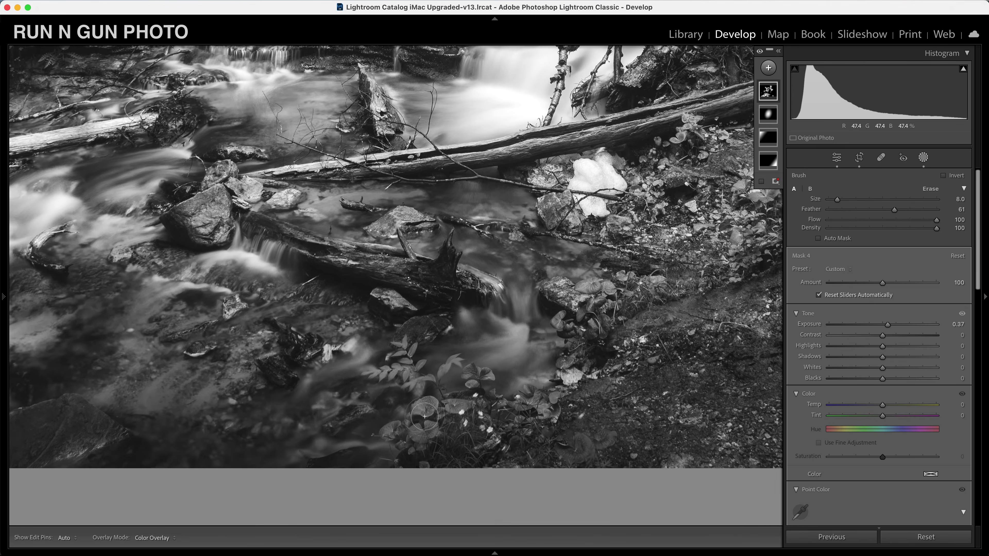
{"action": "key", "text": "h"}
{"action": "key", "text": "h"}
{"action": "key", "text": "h"}
{"action": "key", "text": "h"}
{"action": "key", "text": "h"}
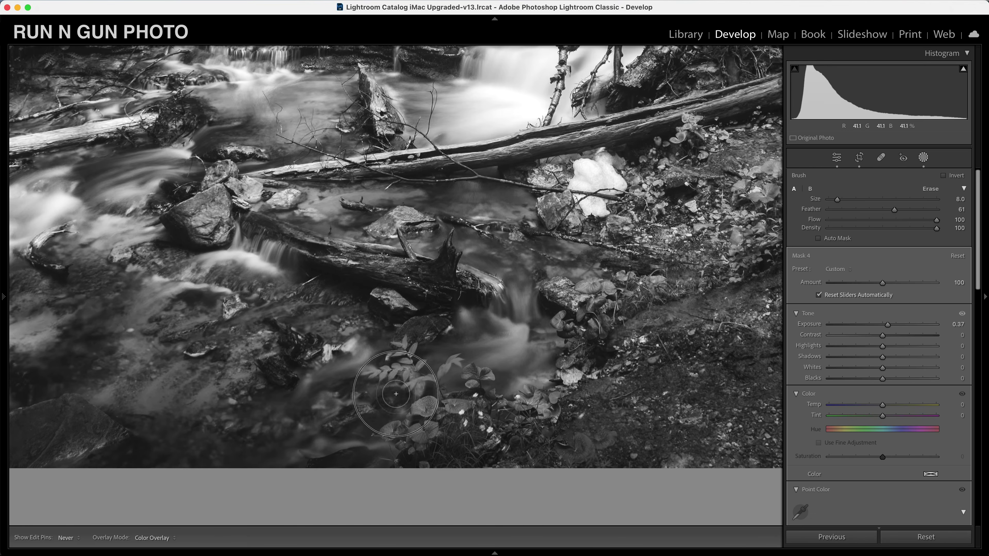
{"action": "key", "text": "h"}
{"action": "key", "text": "h"}
{"action": "key", "text": "h"}
{"action": "key", "text": "h"}
{"action": "key", "text": "h"}
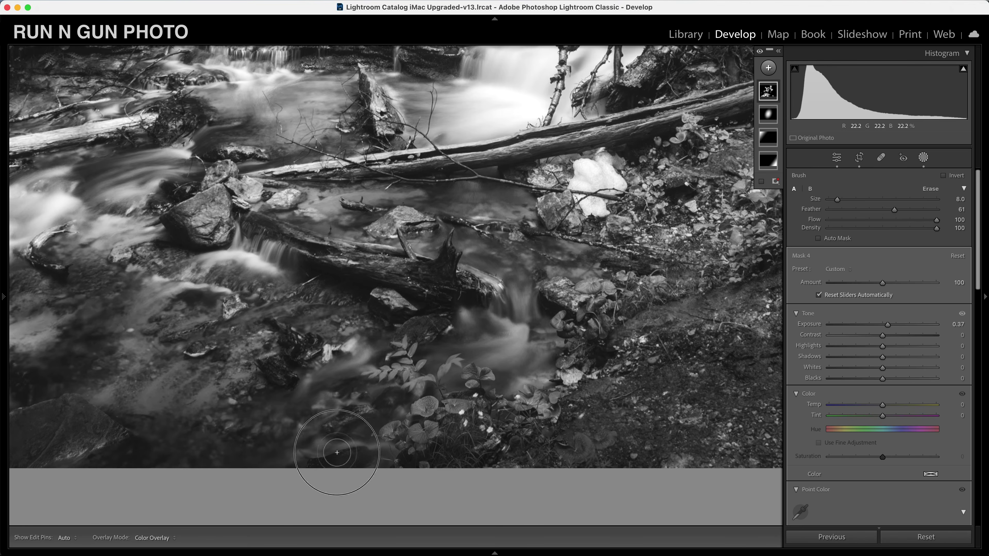
- Brush the lightening mask along the leaning trunk on the dark slope to the right of the falls
{"action": "scroll", "coordinate": [495, 369], "scroll_direction": "up", "scroll_amount": 10}
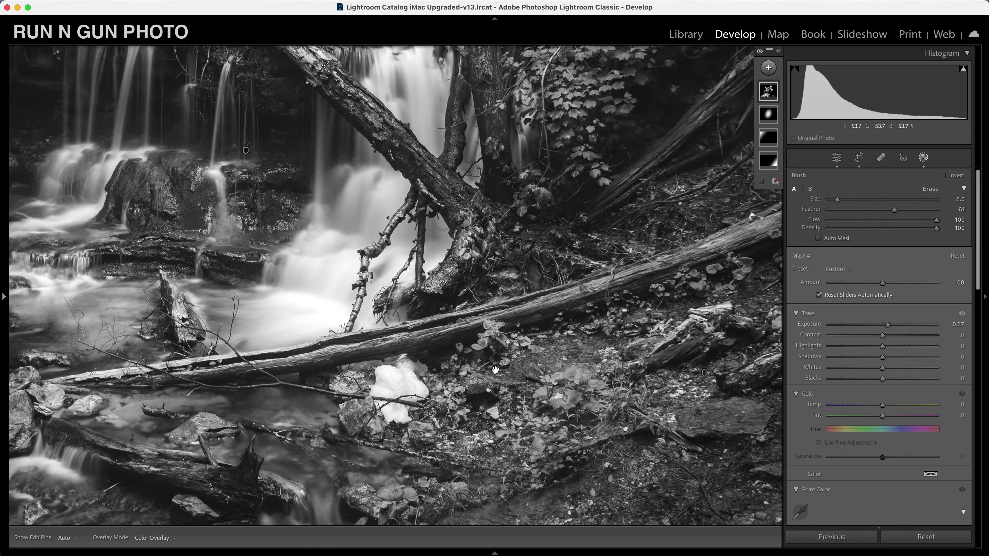
{"action": "scroll", "coordinate": [495, 369], "scroll_direction": "up", "scroll_amount": 10}
{"action": "scroll", "coordinate": [495, 369], "scroll_direction": "right", "scroll_amount": 8}
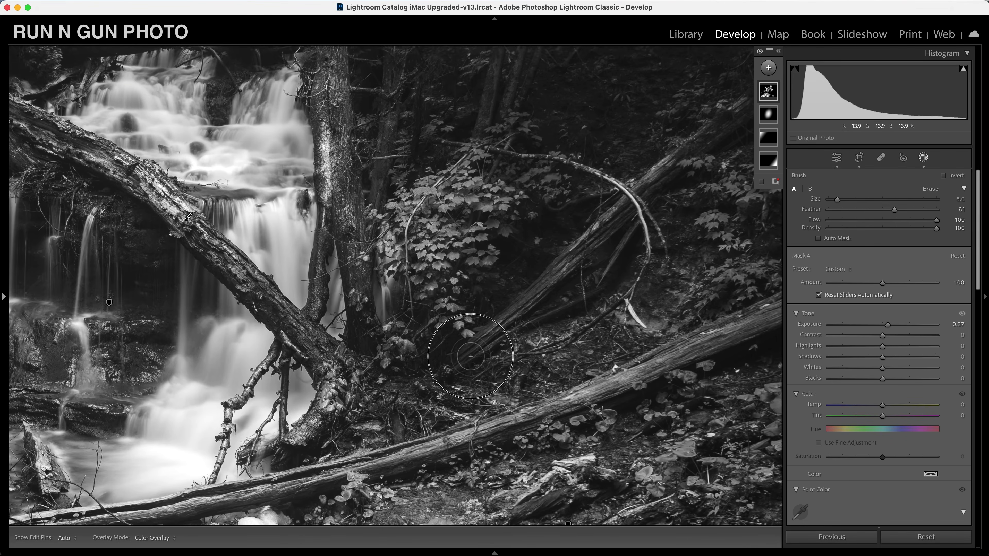
{"action": "key", "text": "h"}
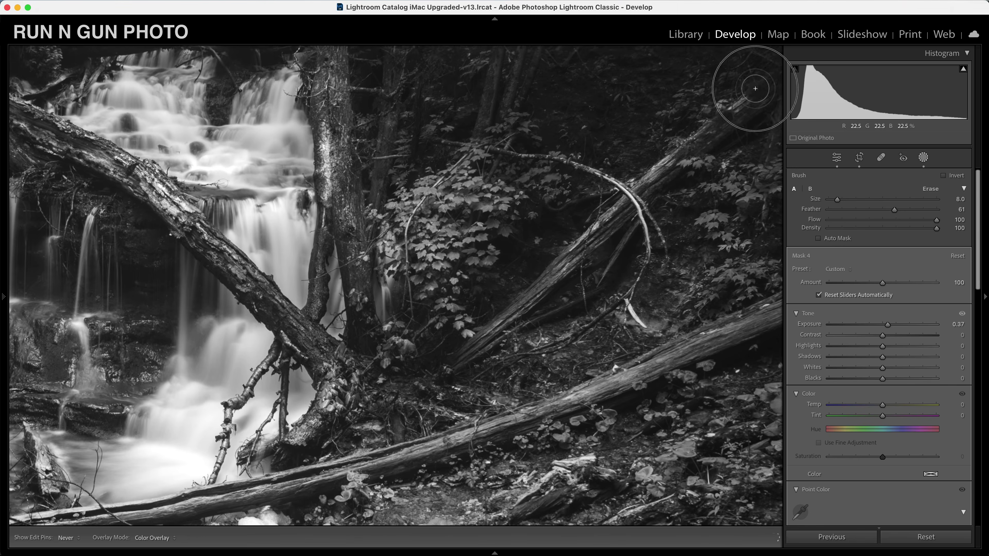
{"action": "key", "text": "h"}
- Brush the lightening mask over the thin tree trunks in the dark upper-right forest
{"action": "left_click_drag", "start_coordinate": [572, 113], "coordinate": [651, 361]}
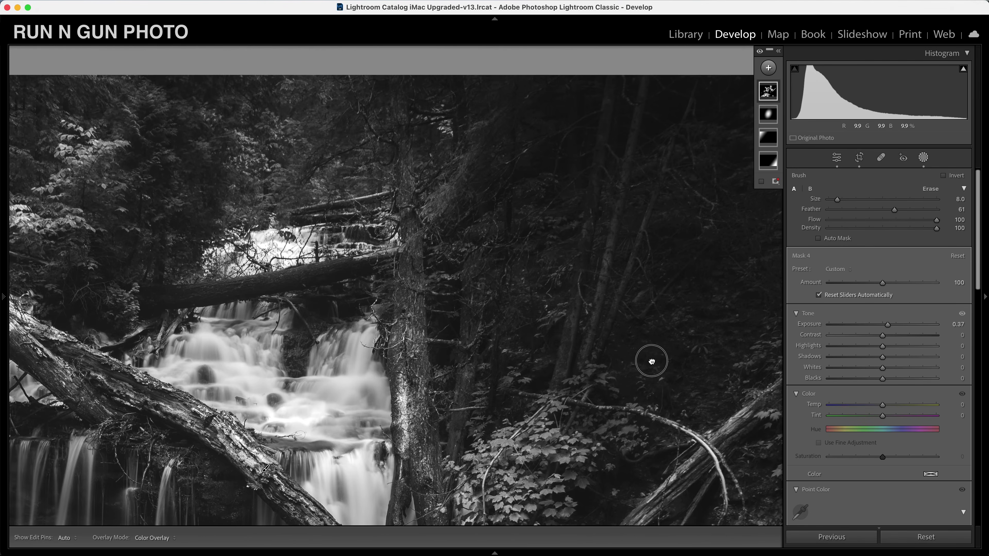
{"action": "key", "text": "h"}
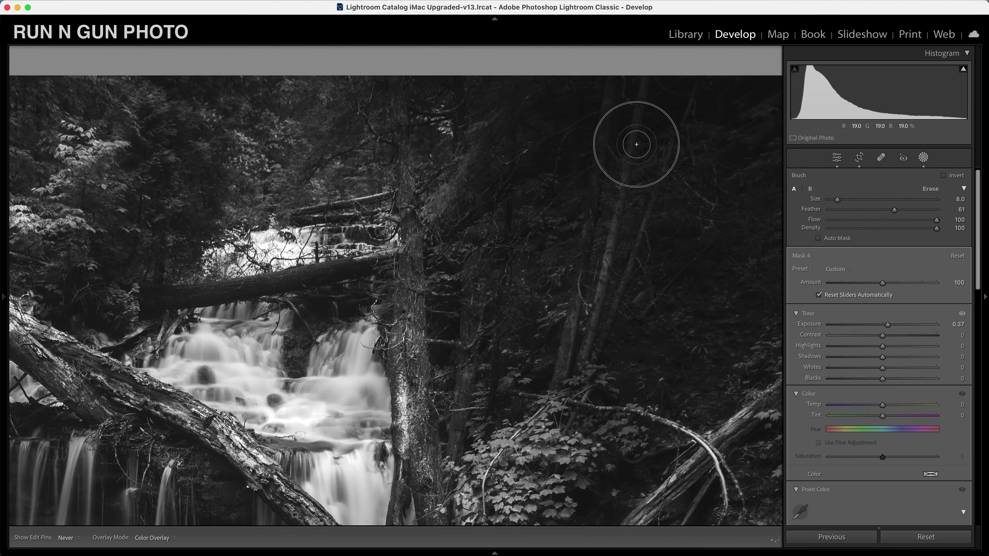
{"action": "key", "text": "h"}
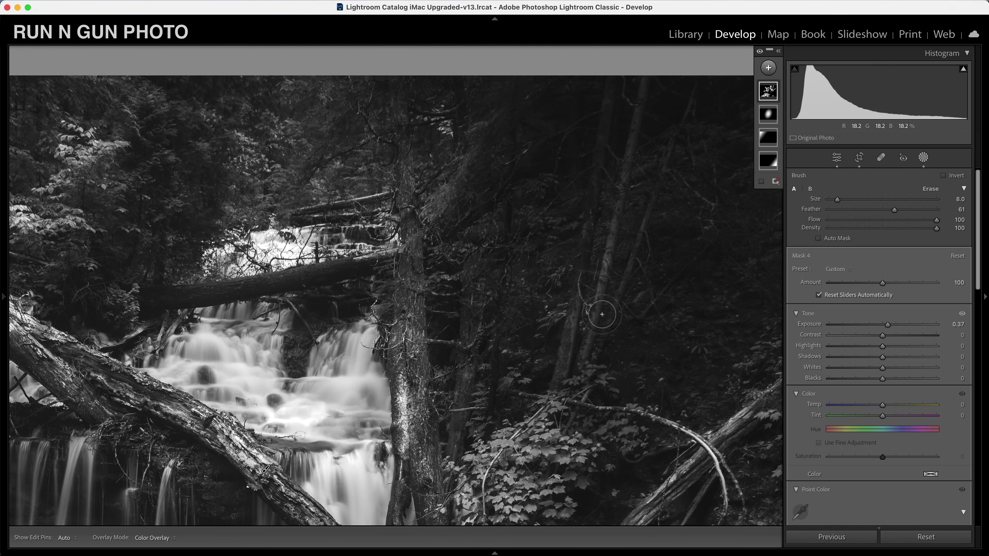
{"action": "key", "text": "h"}
{"action": "key", "text": "h"}
{"action": "key", "text": "h"}
{"action": "key", "text": "h"}
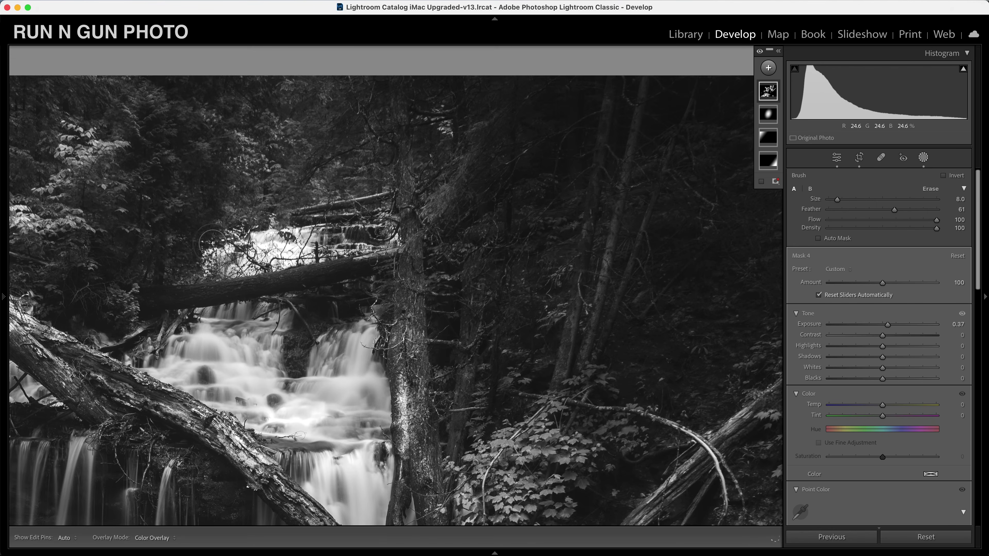
- Brush the lightening mask over the foliage left of the upper cascade and the undergrowth and hanging grasses below the diagonal log
{"action": "key", "text": "h"}
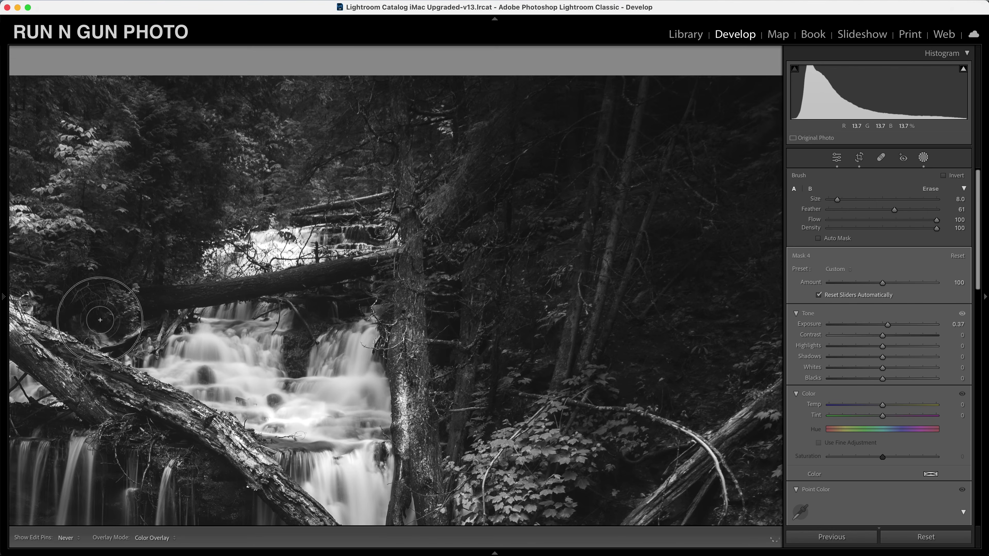
{"action": "key", "text": "h"}
{"action": "left_click_drag", "start_coordinate": [93, 269], "coordinate": [424, 309]}
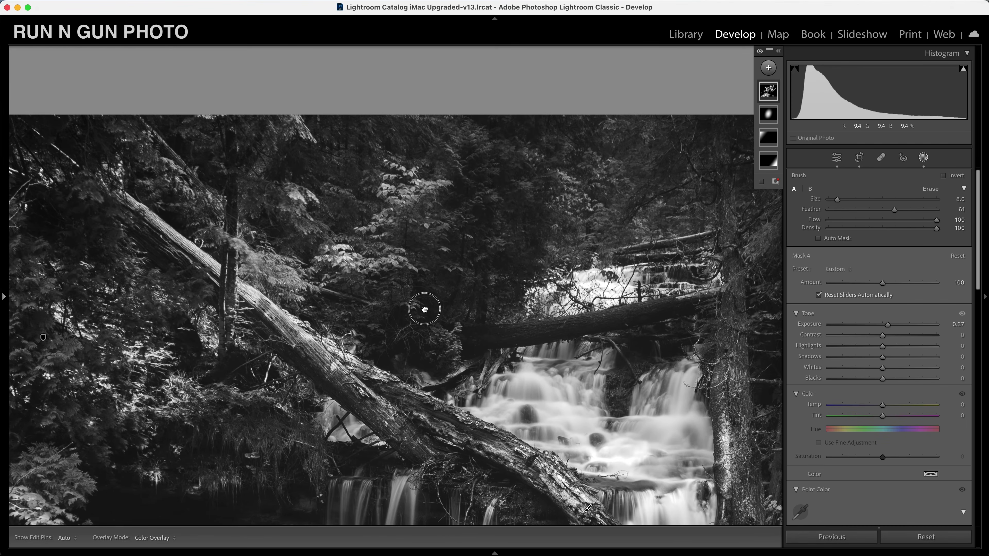
{"action": "key", "text": "h"}
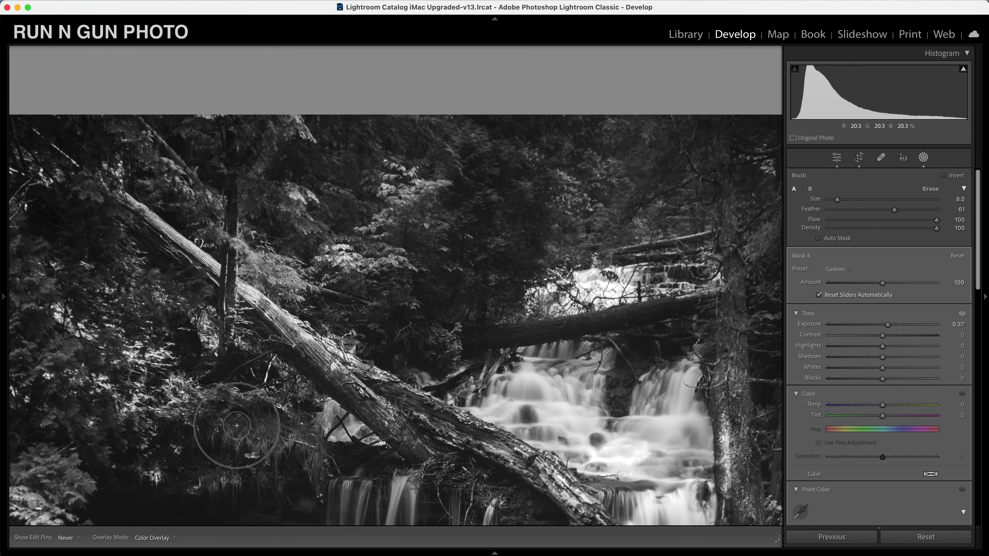
{"action": "key", "text": "super+equal"}
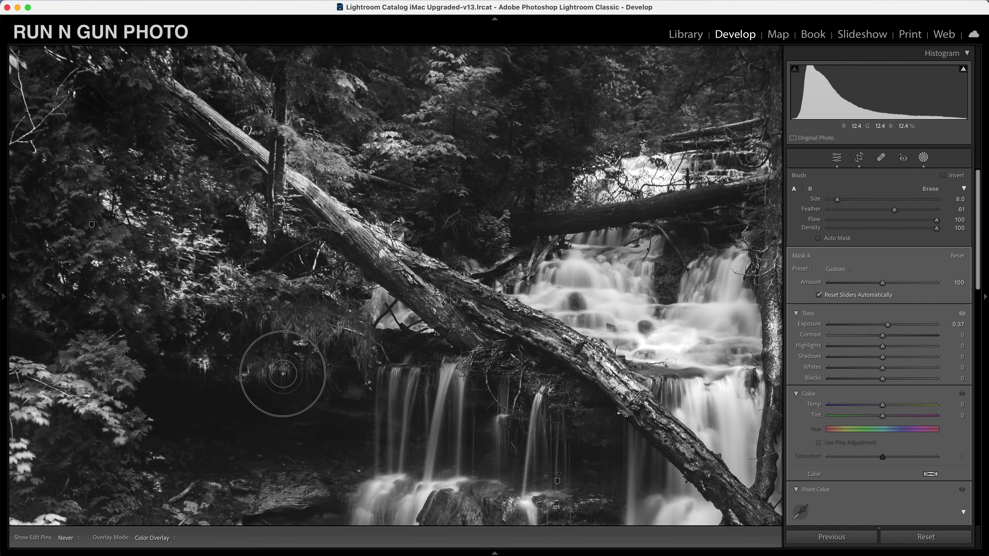
{"action": "key", "text": "h"}
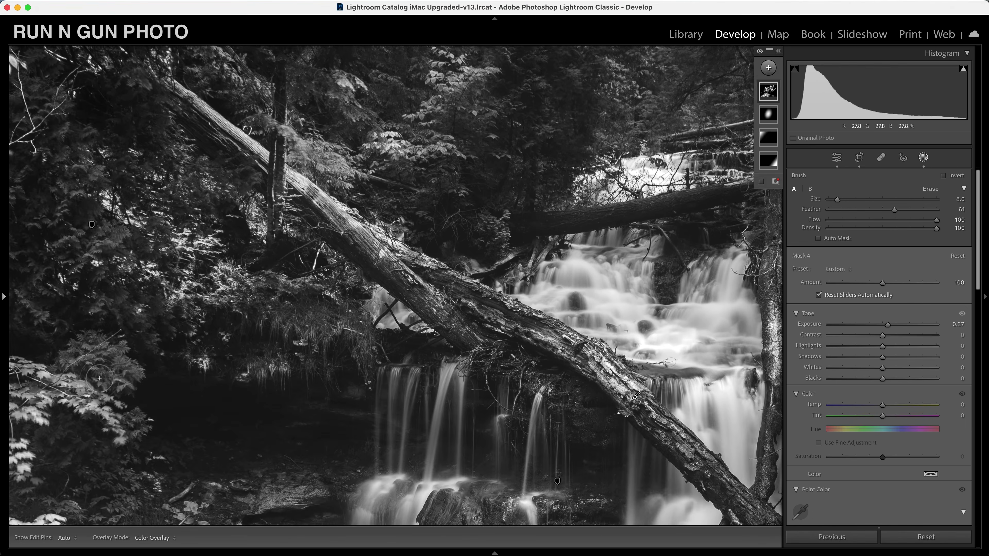
{"action": "key", "text": "h"}
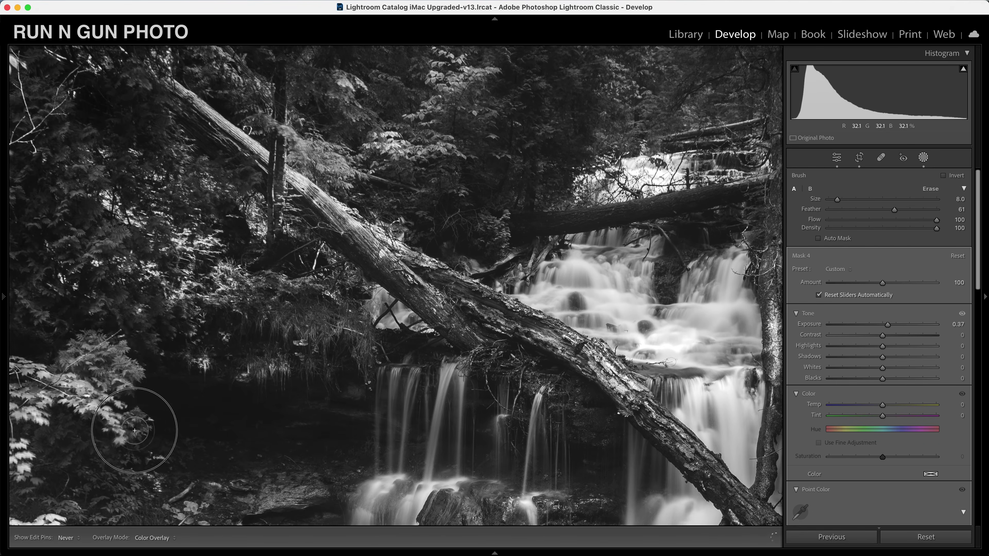
- Brush the lightening mask over the broad leaves and twigs on the left bank beside the stream
{"action": "left_click_drag", "start_coordinate": [135, 430], "coordinate": [139, 434]}
{"action": "mouse_move", "coordinate": [240, 439]}
{"action": "left_mouse_down"}
{"action": "mouse_move", "coordinate": [270, 419]}
{"action": "mouse_move", "coordinate": [318, 204]}
{"action": "left_mouse_up"}
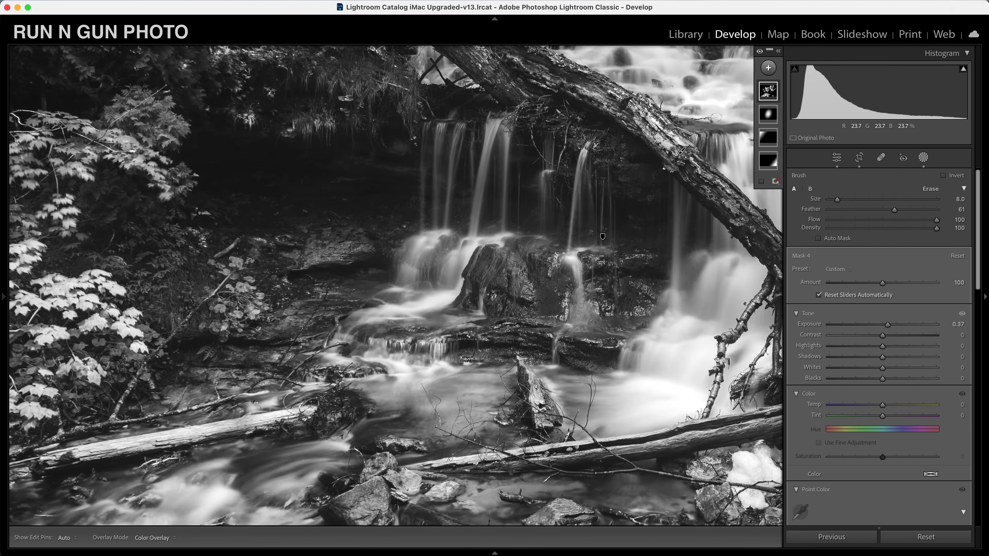
{"action": "key", "text": "h"}
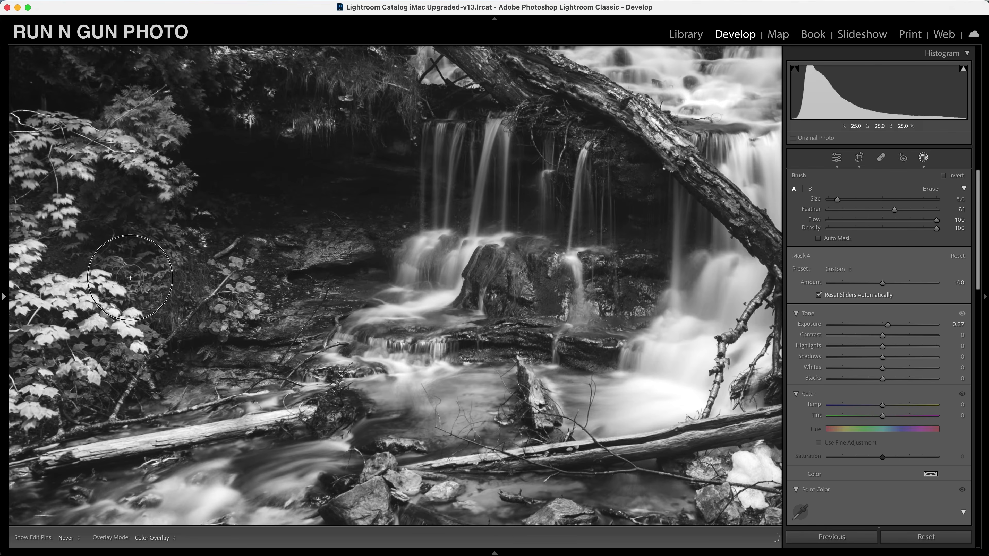
{"action": "mouse_move", "coordinate": [130, 278]}
{"action": "left_mouse_down"}
{"action": "mouse_move", "coordinate": [241, 323]}
{"action": "mouse_move", "coordinate": [176, 311]}
{"action": "mouse_move", "coordinate": [164, 339]}
{"action": "left_mouse_up"}
{"action": "mouse_move", "coordinate": [163, 339]}
{"action": "left_mouse_down"}
{"action": "mouse_move", "coordinate": [195, 327]}
{"action": "mouse_move", "coordinate": [364, 203]}
{"action": "left_mouse_up"}
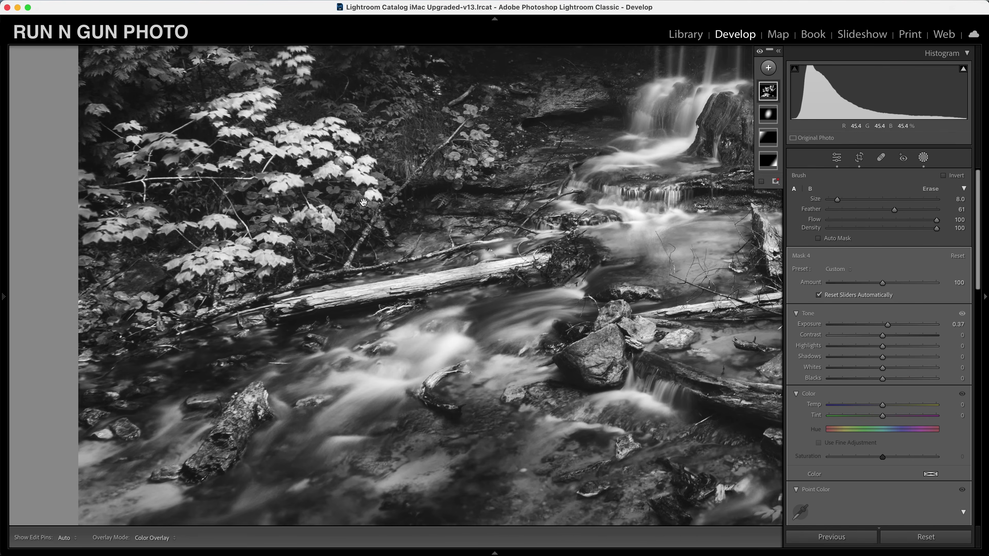
- Brush the lightening mask over the lower left shrub and the rocks and water along the stream's left edge
{"action": "left_click_drag", "start_coordinate": [323, 234], "coordinate": [316, 247]}
{"action": "mouse_move", "coordinate": [146, 294]}
{"action": "left_mouse_down"}
{"action": "mouse_move", "coordinate": [112, 309]}
{"action": "mouse_move", "coordinate": [89, 342]}
{"action": "left_mouse_up"}
{"action": "mouse_move", "coordinate": [208, 456]}
{"action": "left_mouse_down"}
{"action": "mouse_move", "coordinate": [198, 465]}
{"action": "mouse_move", "coordinate": [230, 429]}
{"action": "mouse_move", "coordinate": [187, 491]}
{"action": "left_mouse_up"}
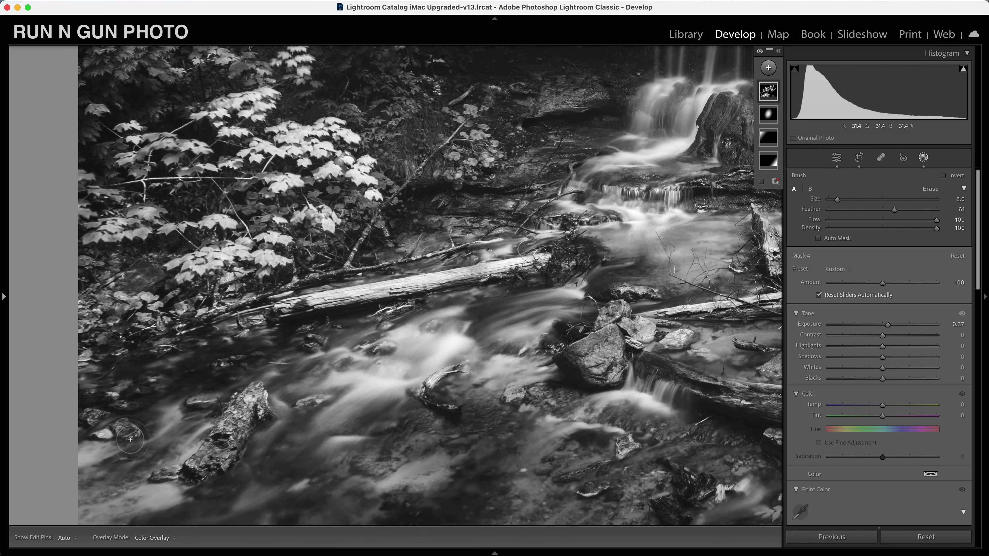
{"action": "mouse_move", "coordinate": [130, 440]}
{"action": "left_mouse_down"}
{"action": "mouse_move", "coordinate": [95, 418]}
{"action": "mouse_move", "coordinate": [40, 481]}
{"action": "mouse_move", "coordinate": [51, 487]}
{"action": "left_mouse_up"}
{"action": "left_click_drag", "start_coordinate": [190, 483], "coordinate": [71, 517]}
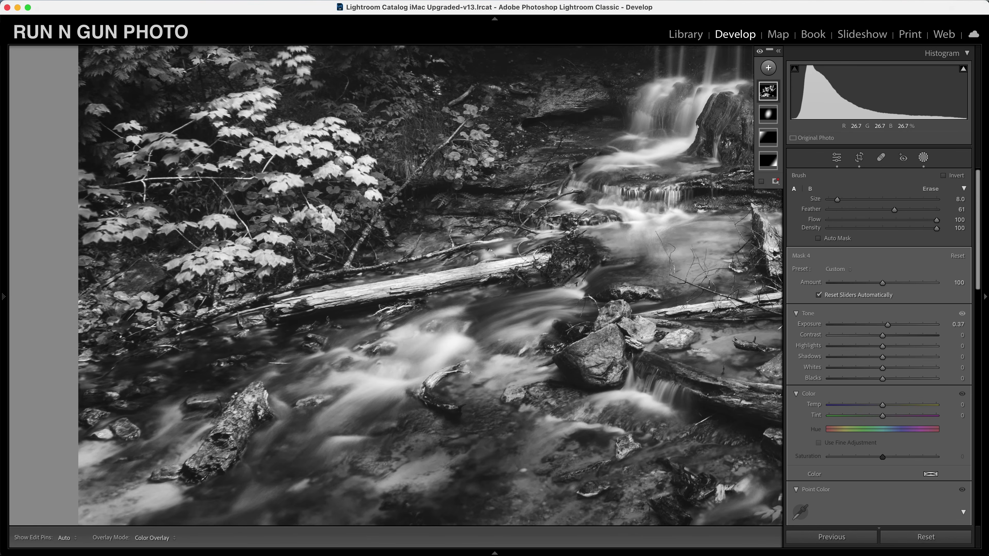
- Brush the lightening mask over the dark trees above and beside the upper cascade
{"action": "key", "text": "z"}
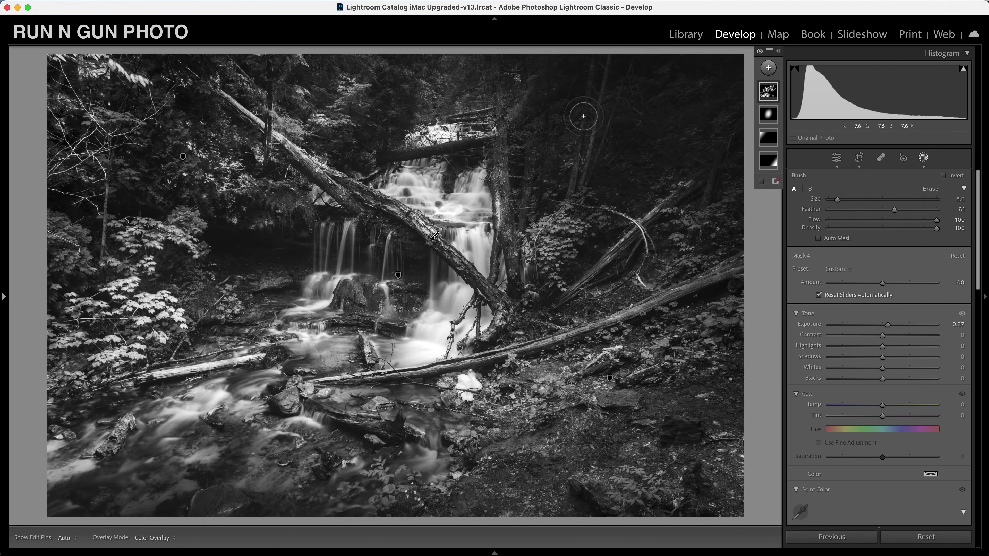
{"action": "key", "text": "h"}
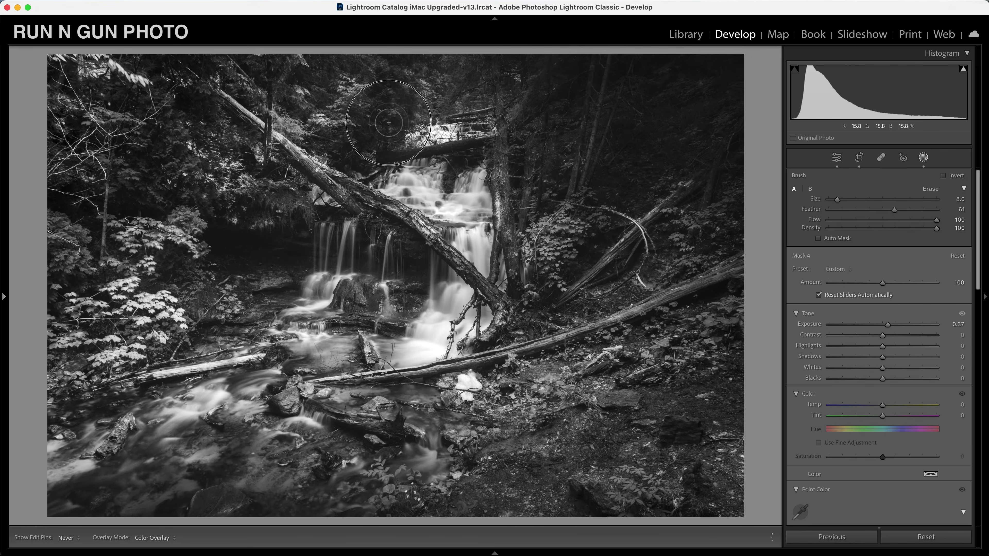
{"action": "key", "text": "h"}
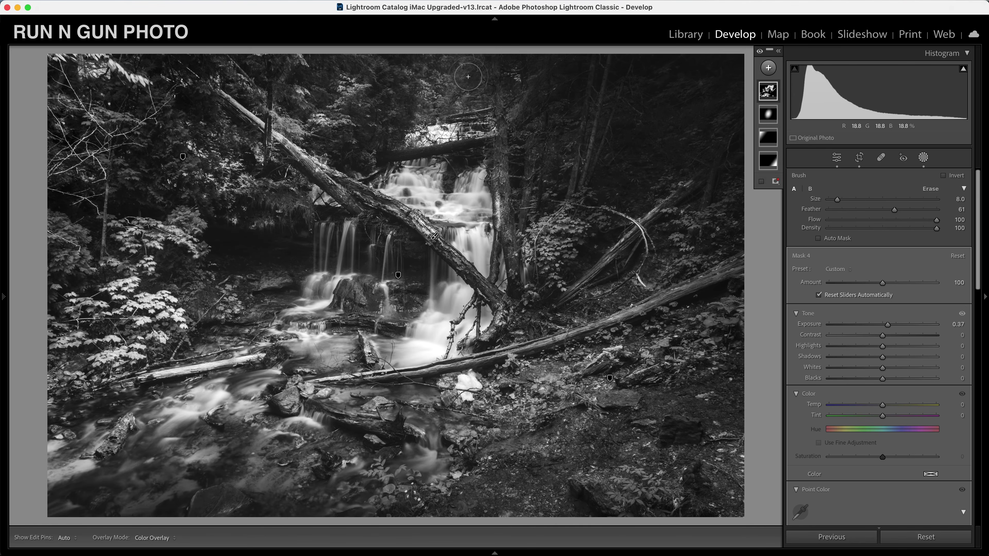
{"action": "key", "text": "x"}
{"action": "key", "text": "z"}
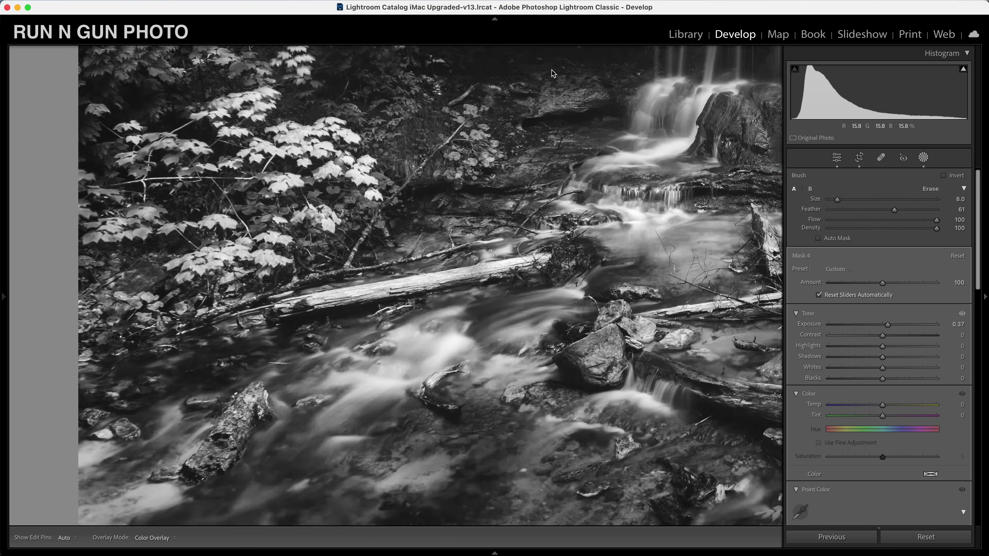
{"action": "key", "text": "Right"}
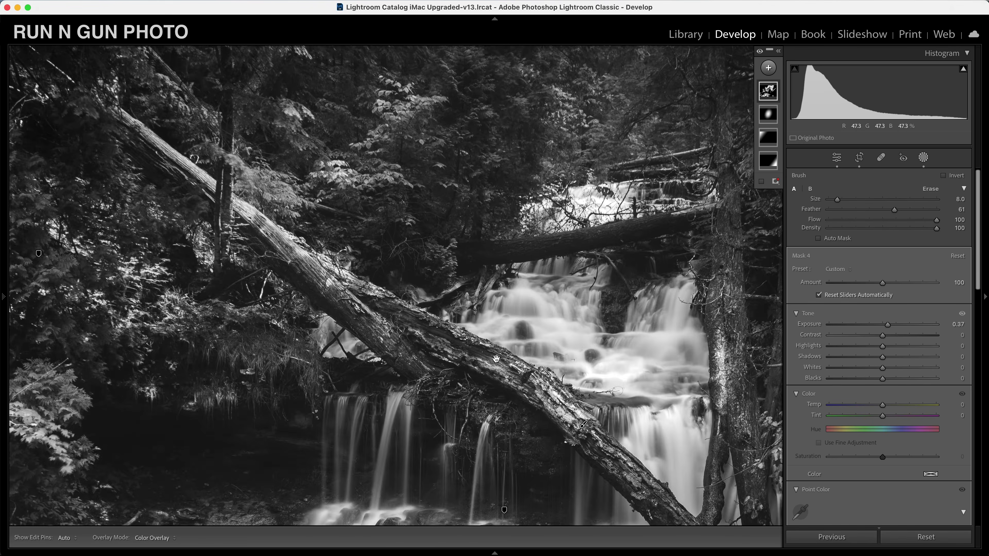
- Brush the lightening mask over the foliage left of the upper cascade, down to the end of the crossing log
{"action": "key", "text": "h"}
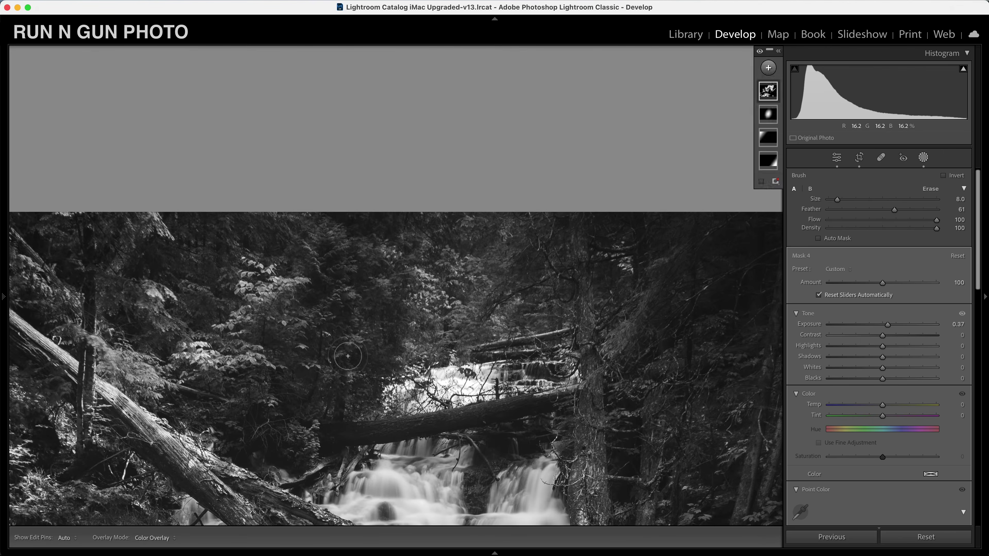
{"action": "key", "text": "h"}
{"action": "key", "text": "h"}
{"action": "key", "text": "h"}
{"action": "key", "text": "h"}
{"action": "key", "text": "h"}
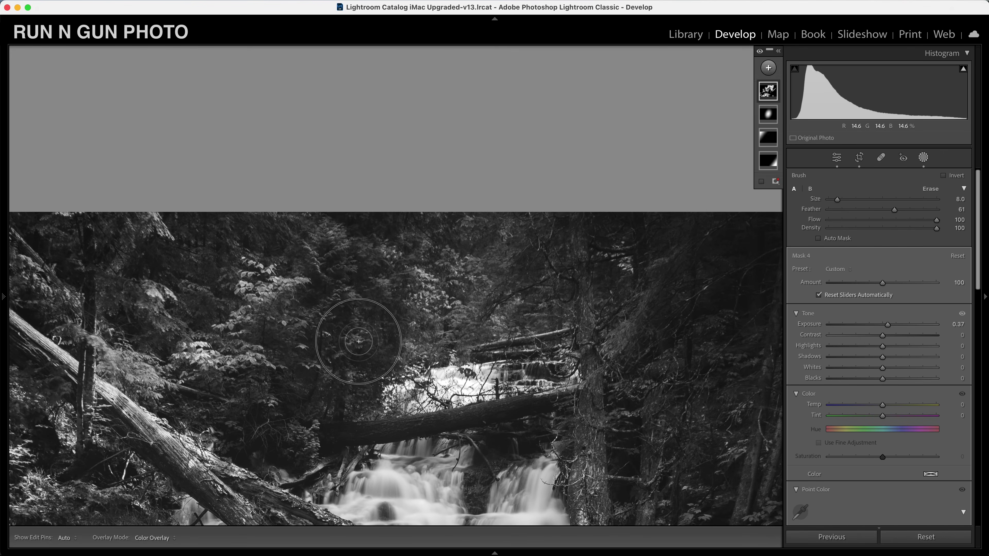
{"action": "key", "text": "h"}
{"action": "key", "text": "h"}
{"action": "key", "text": "h"}
{"action": "key", "text": "h"}
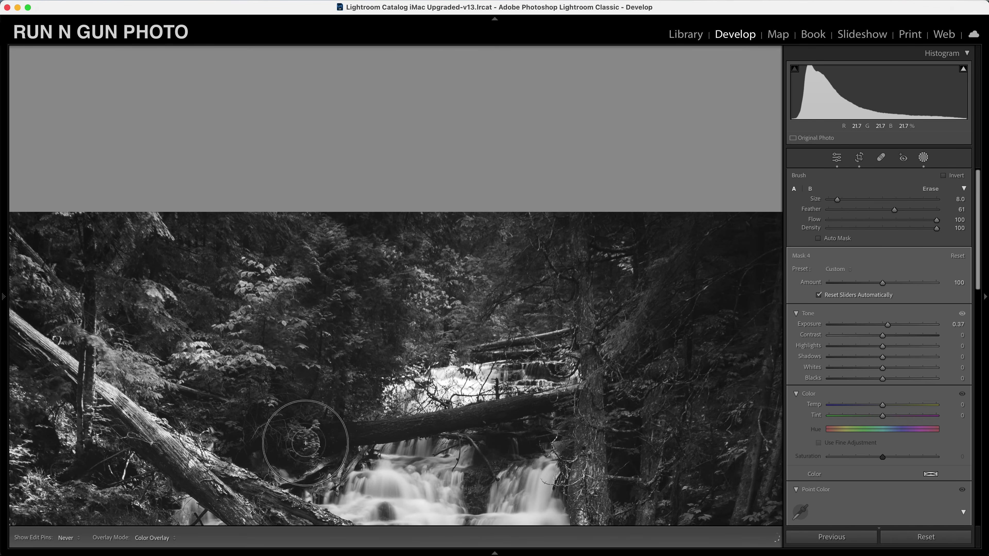
{"action": "left_click_drag", "start_coordinate": [550, 434], "coordinate": [543, 262]}
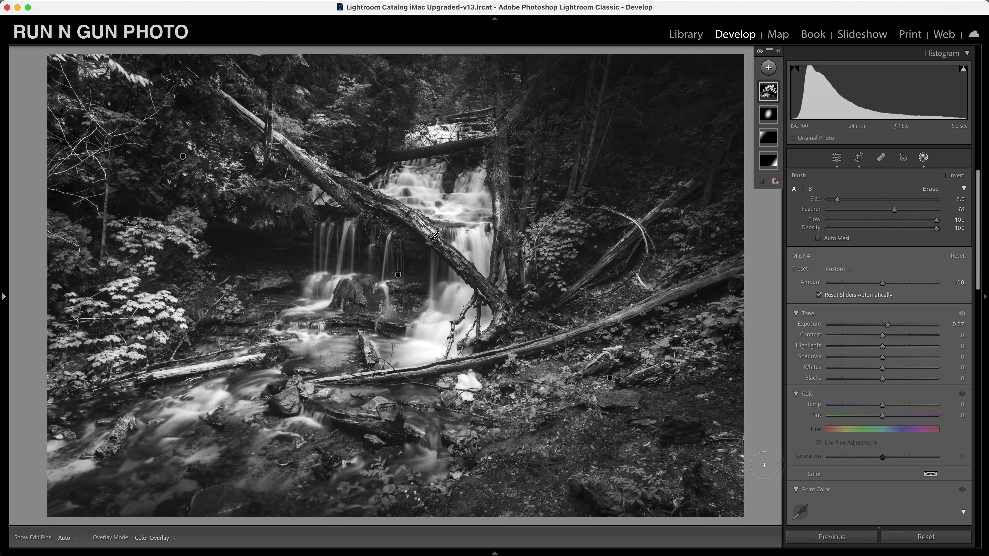
- Toggle all masks off and on to compare the photo with and without the local adjustments
{"action": "left_click", "coordinate": [762, 56]}
{"action": "left_click", "coordinate": [762, 56]}
{"action": "left_click", "coordinate": [761, 52]}
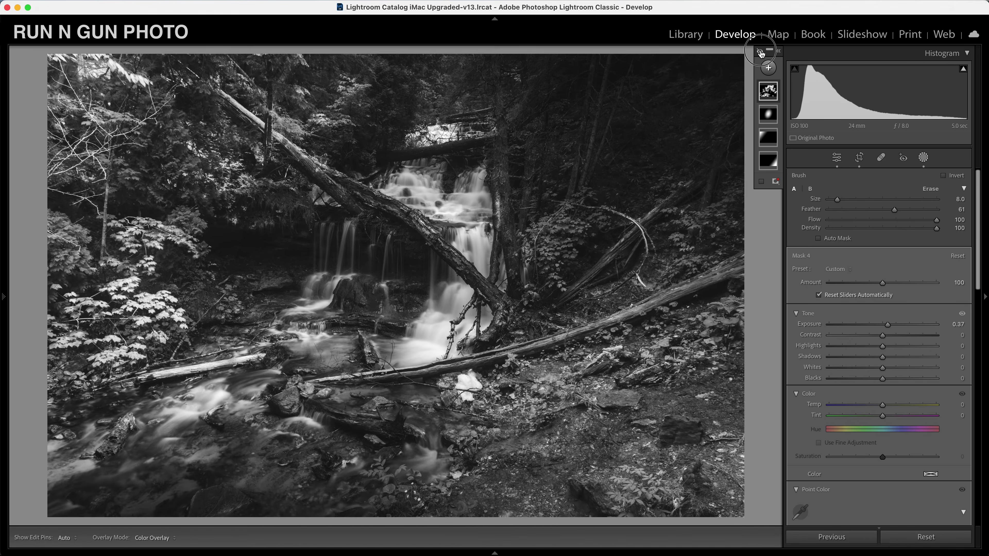
{"action": "left_click", "coordinate": [761, 53]}
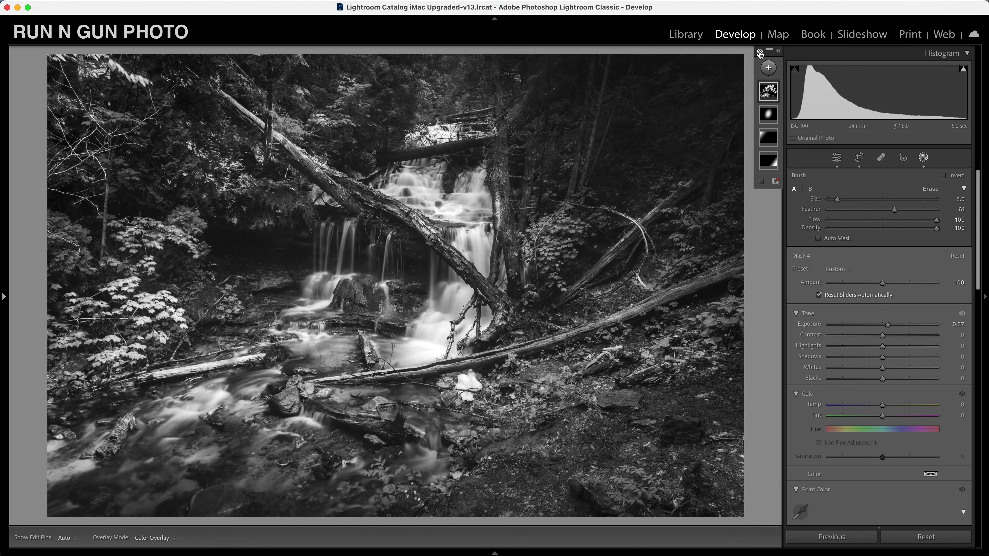
- Brush the lightening mask over the long fallen log, foreground plants and lower left streambed rock, and set the mask's exposure to 0.53
{"action": "key", "text": "h"}
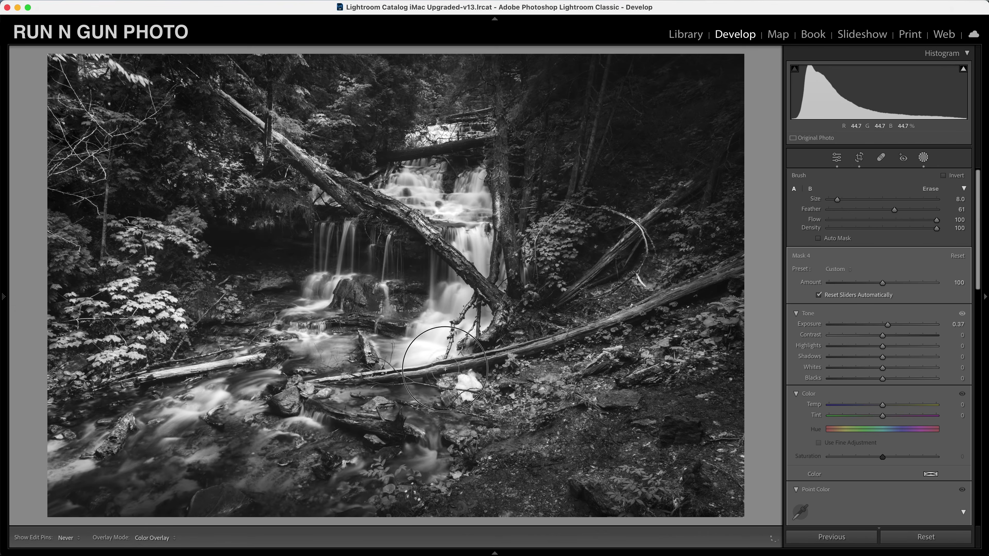
{"action": "key", "text": "h"}
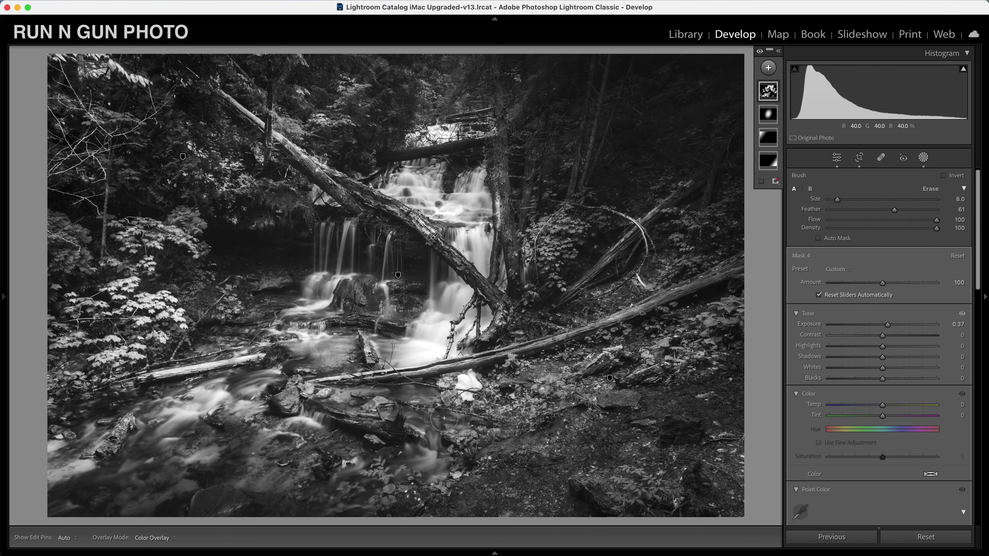
{"action": "key", "text": "h"}
{"action": "key", "text": "h"}
{"action": "key", "text": "h"}
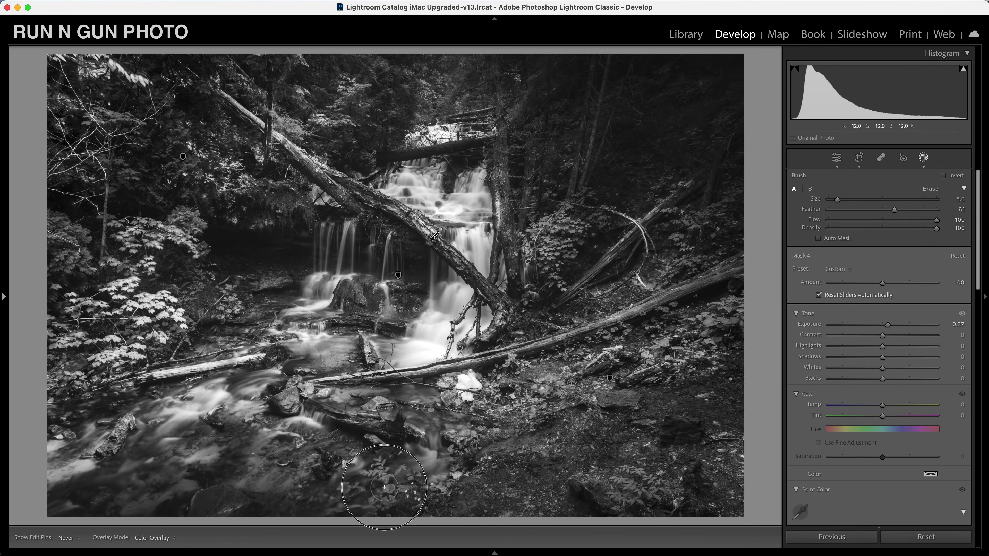
{"action": "key", "text": "h"}
{"action": "key", "text": "h"}
{"action": "key", "text": "h"}
{"action": "key", "text": "h"}
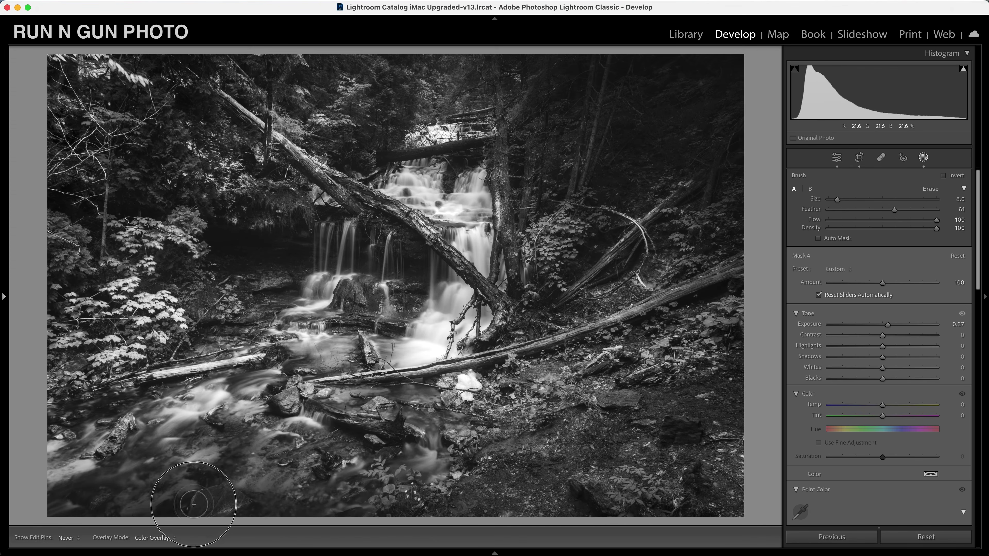
{"action": "key", "text": "h"}
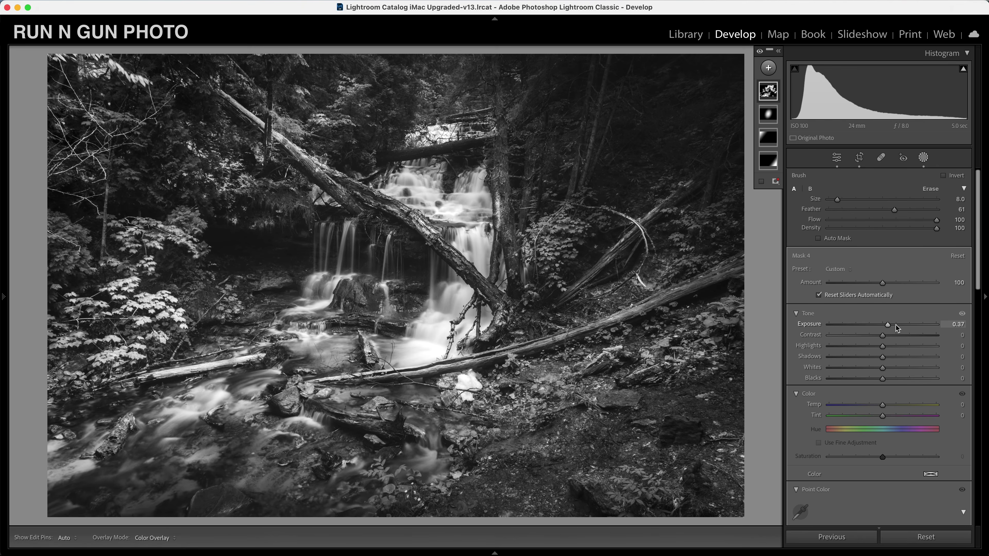
{"action": "left_click_drag", "start_coordinate": [890, 327], "coordinate": [891, 335]}
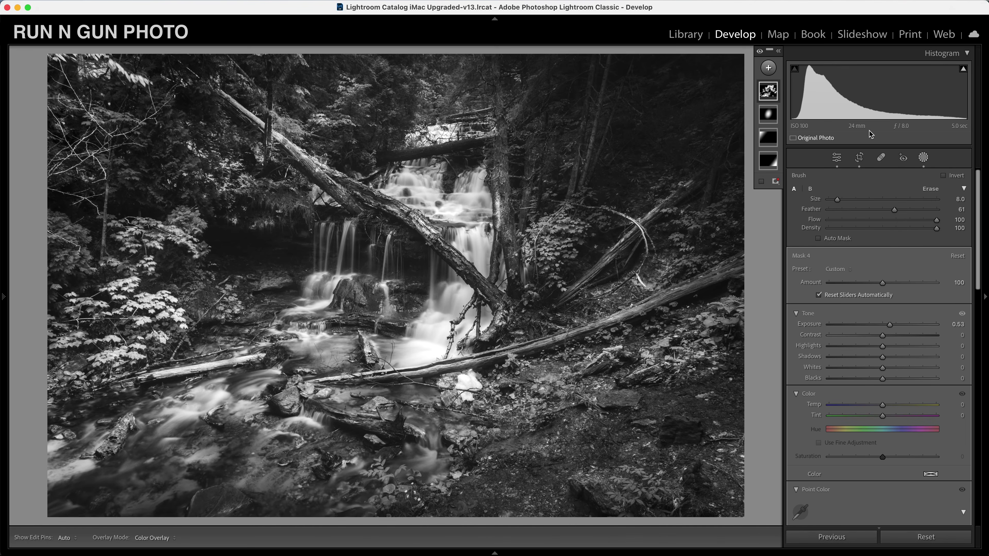
- Compare the brush mask inverted and not inverted, inspect the overlays of the existing masks, and deselect the brush mask
{"action": "left_click", "coordinate": [943, 176]}
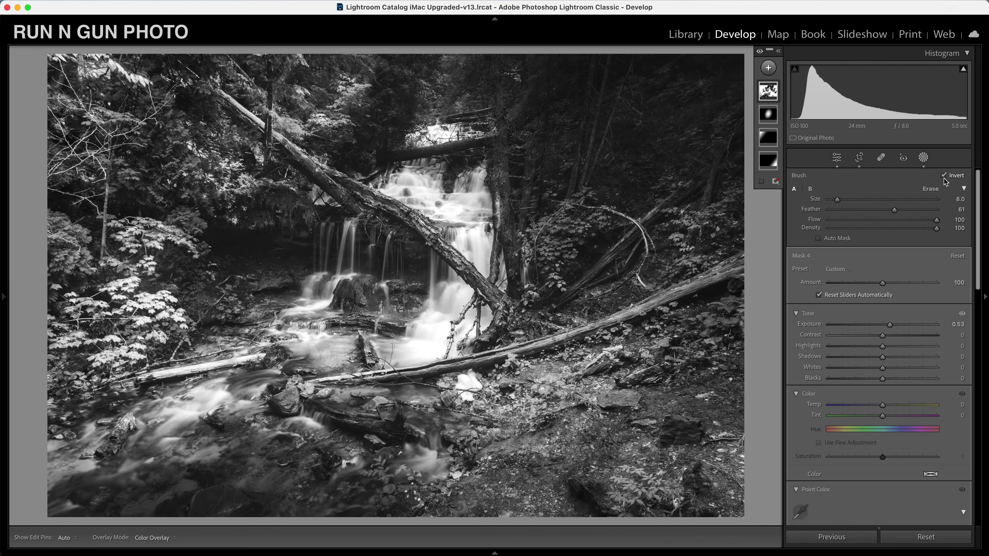
{"action": "left_click", "coordinate": [944, 176]}
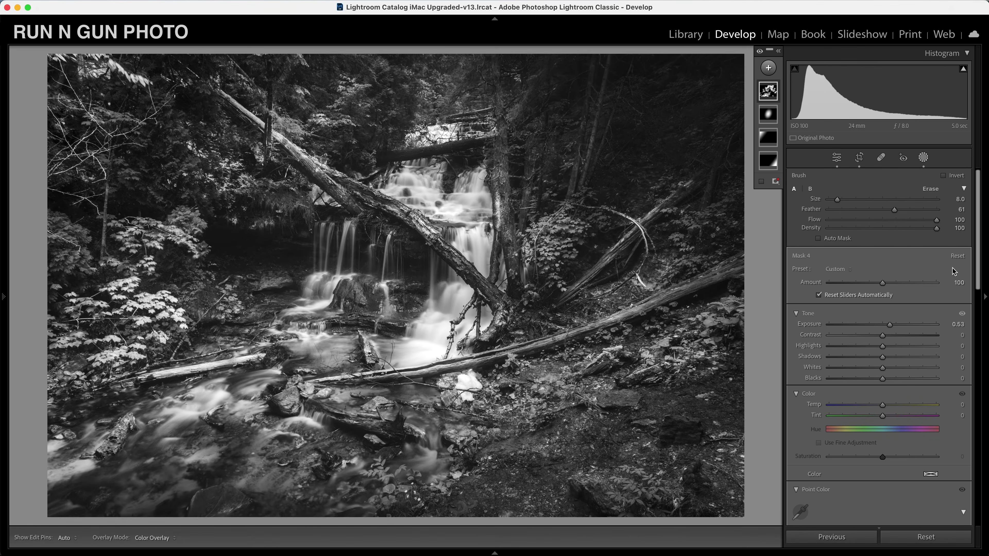
{"action": "mouse_move", "coordinate": [772, 93]}
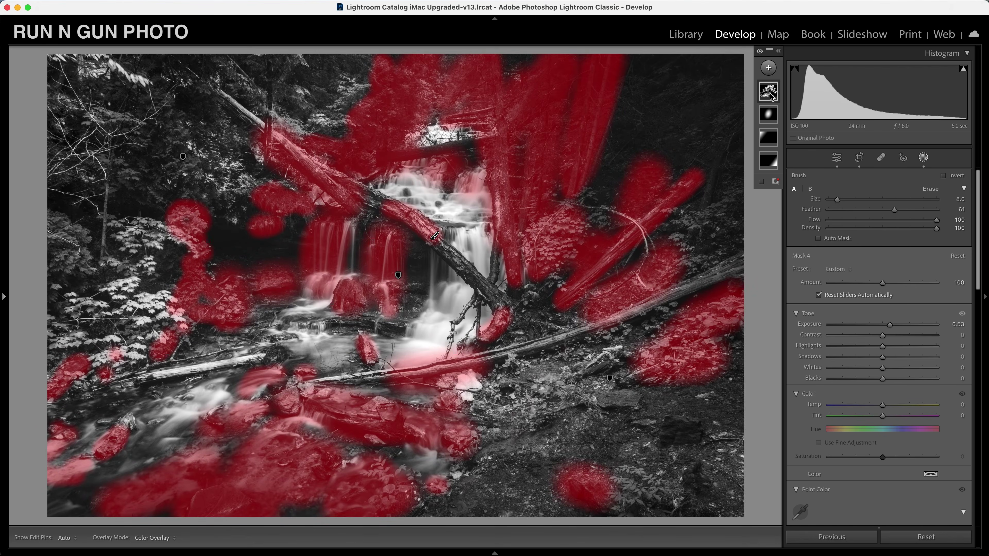
{"action": "mouse_move", "coordinate": [773, 114]}
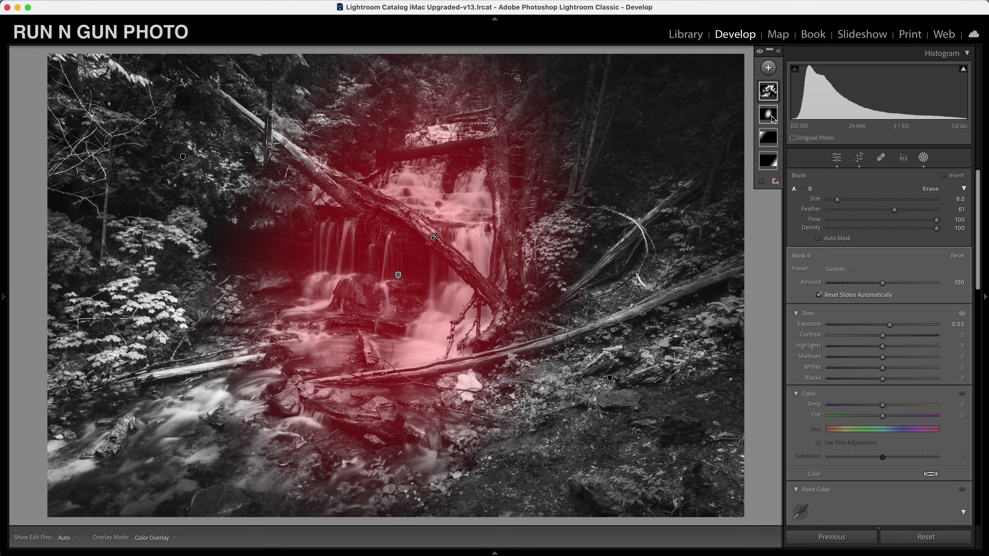
{"action": "mouse_move", "coordinate": [772, 139]}
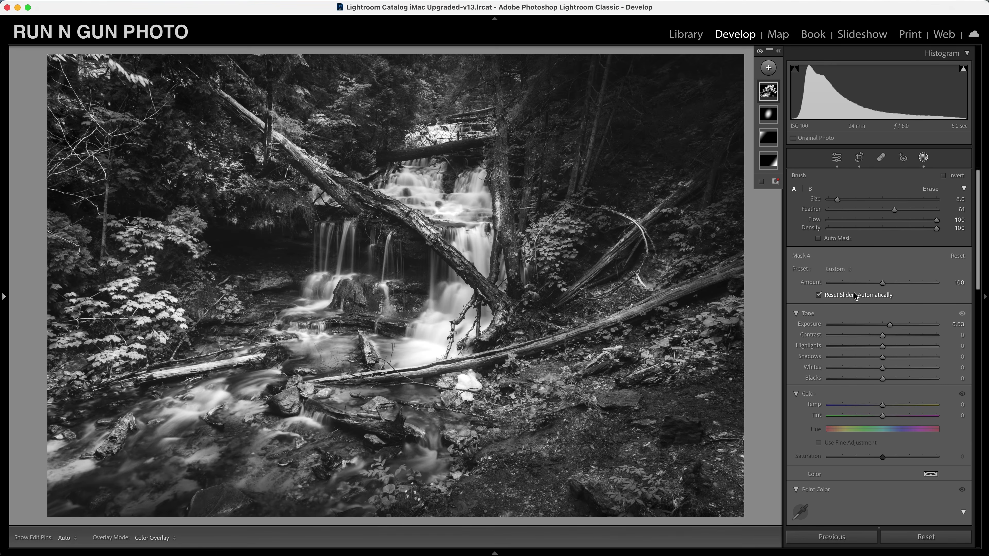
{"action": "left_click", "coordinate": [434, 236]}
{"action": "key", "text": "Escape"}
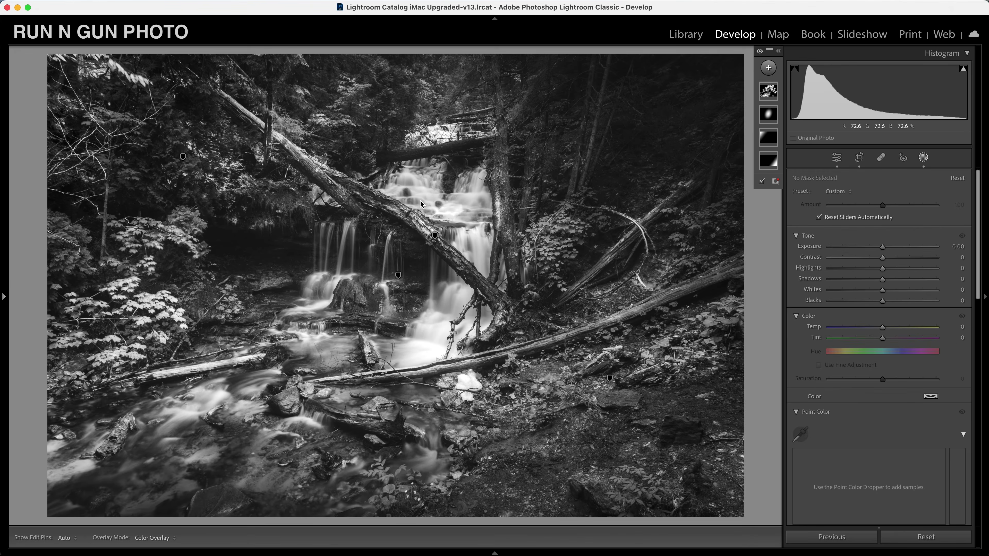
- Reset all of the photo's develop settings to return it to the unedited colour original
{"action": "right_click", "coordinate": [421, 203]}
{"action": "mouse_move", "coordinate": [433, 206]}
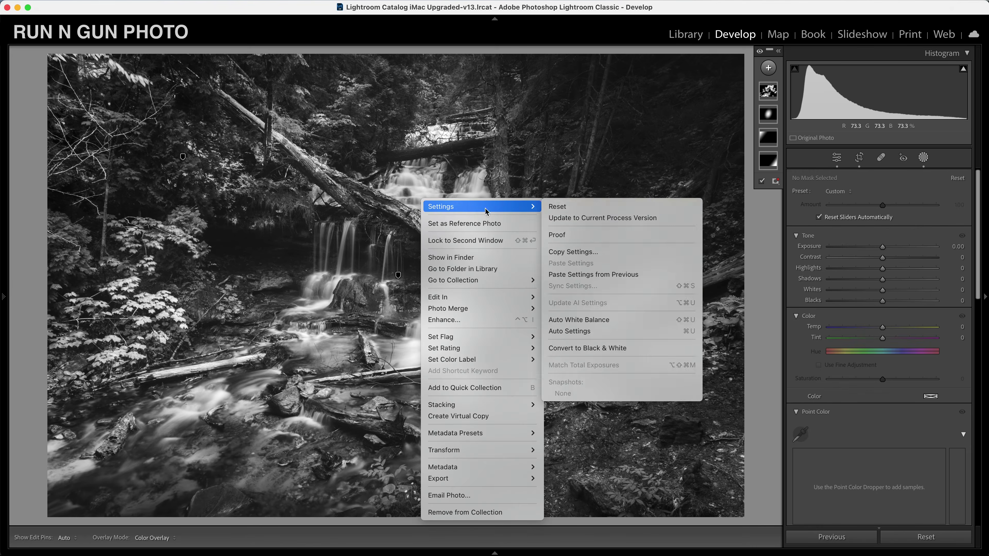
{"action": "left_click", "coordinate": [557, 206]}
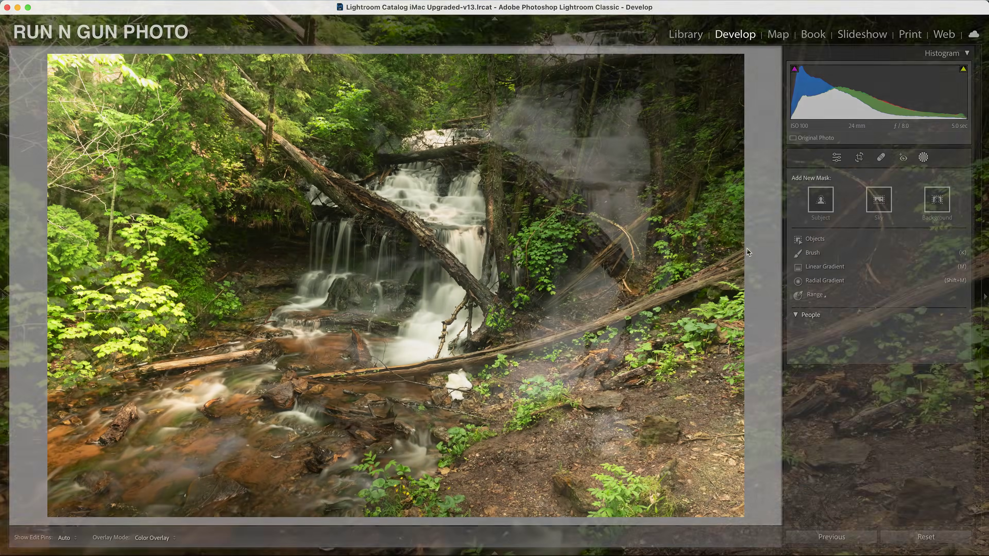